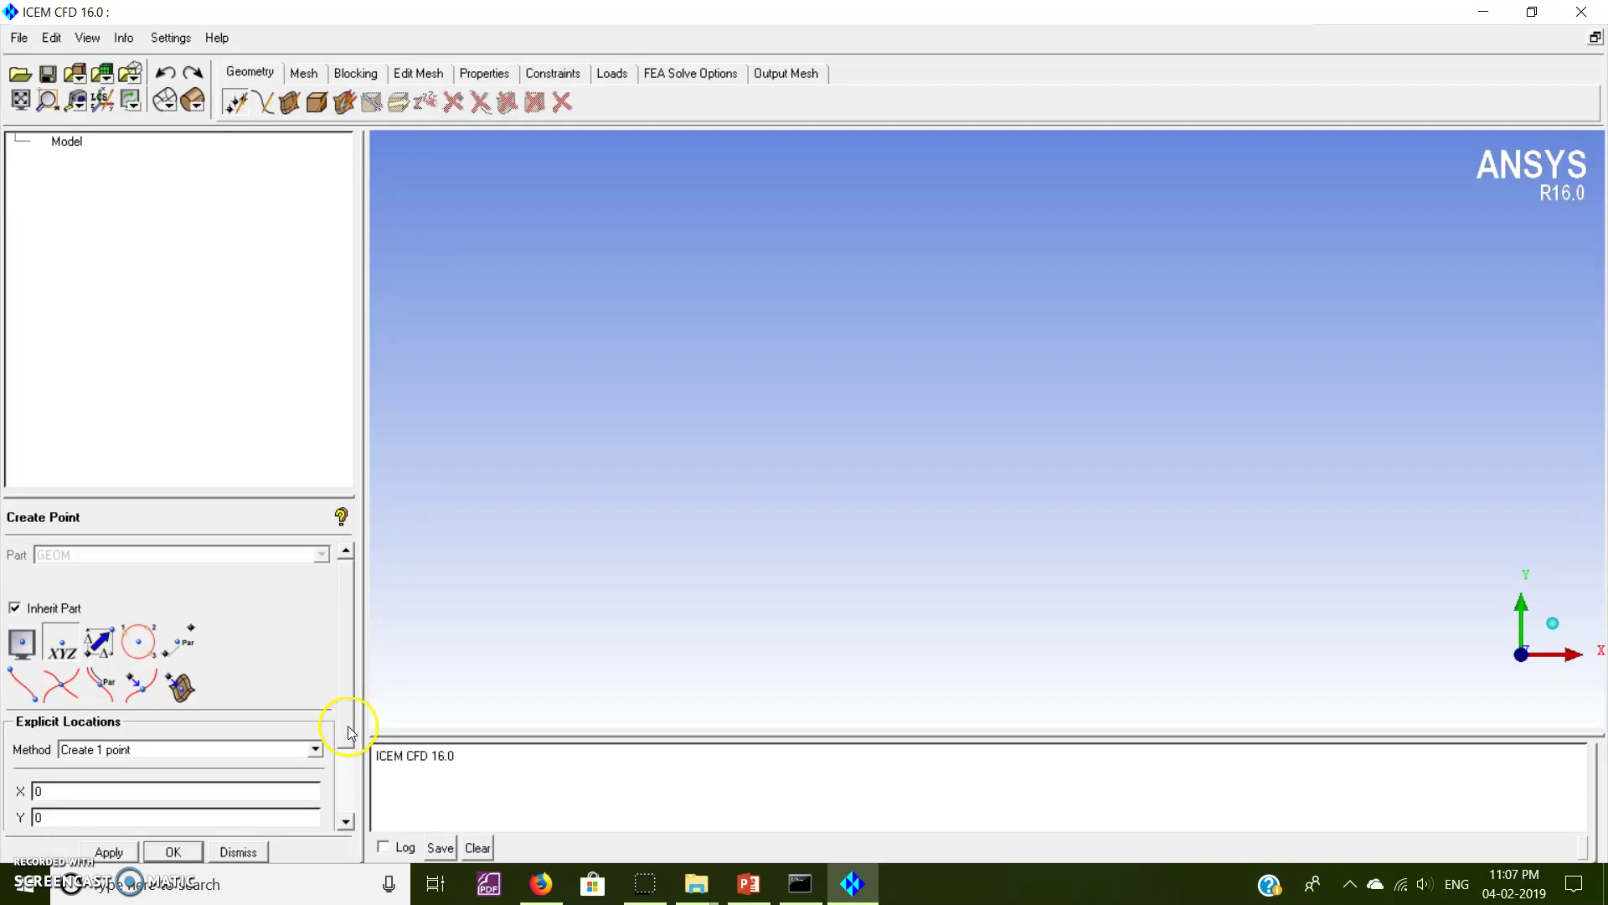
# Create points at explicit coordinates (0, 0, 0), (-1, 0, 0), (1, 0, 0), (1, 0.08, 0) and (-1, 0.08, 0).
pyautogui.click(109, 852)
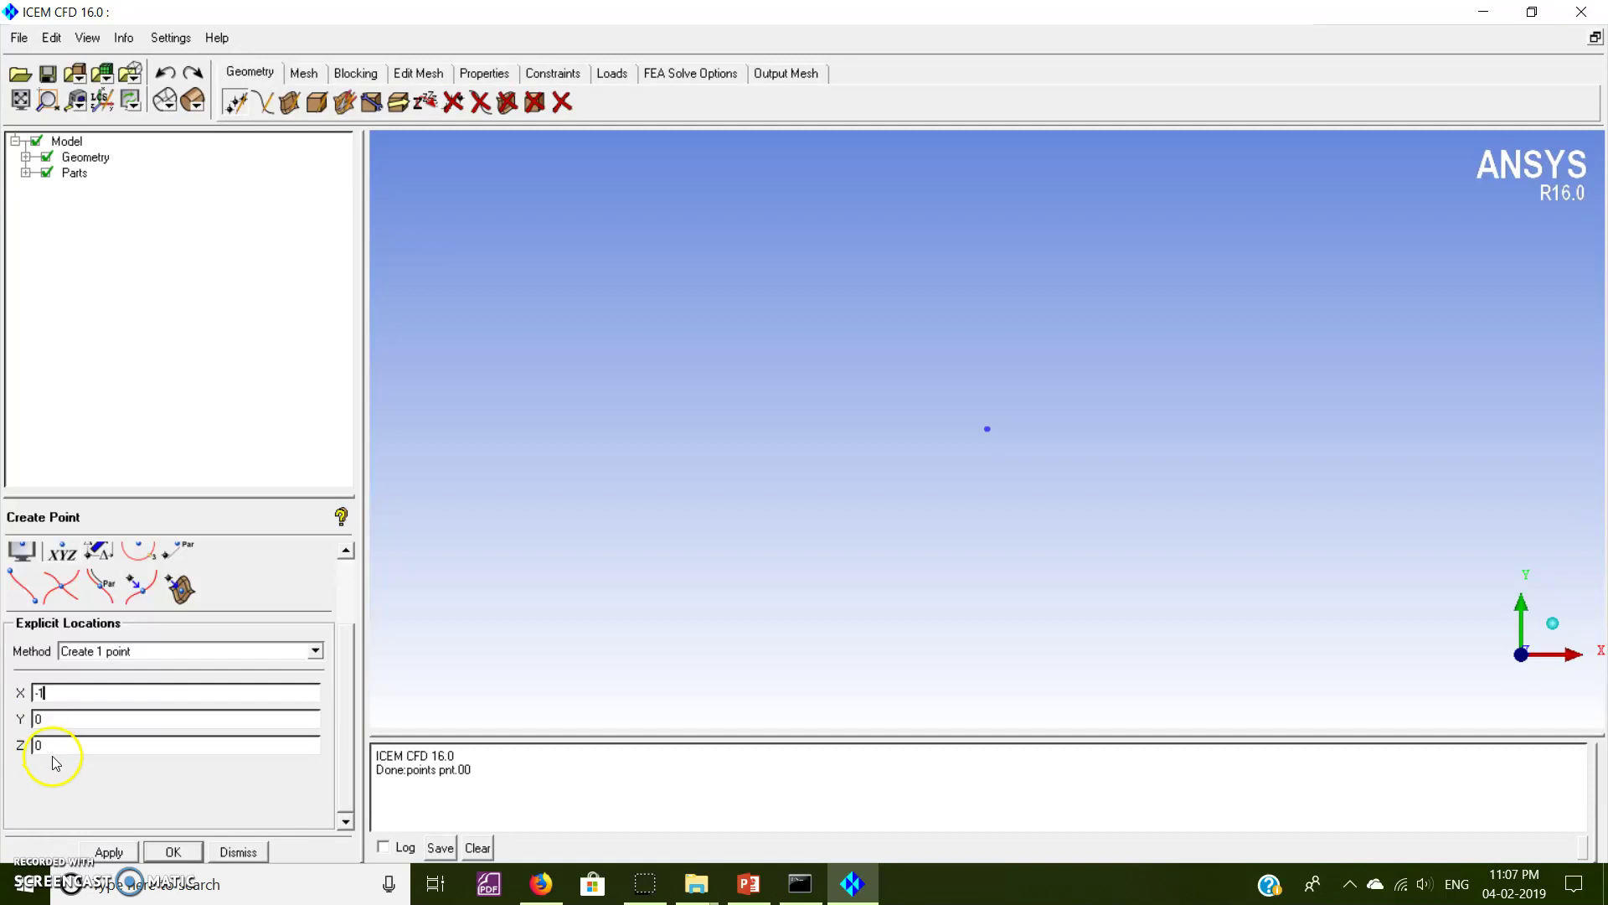
pyautogui.click(109, 852)
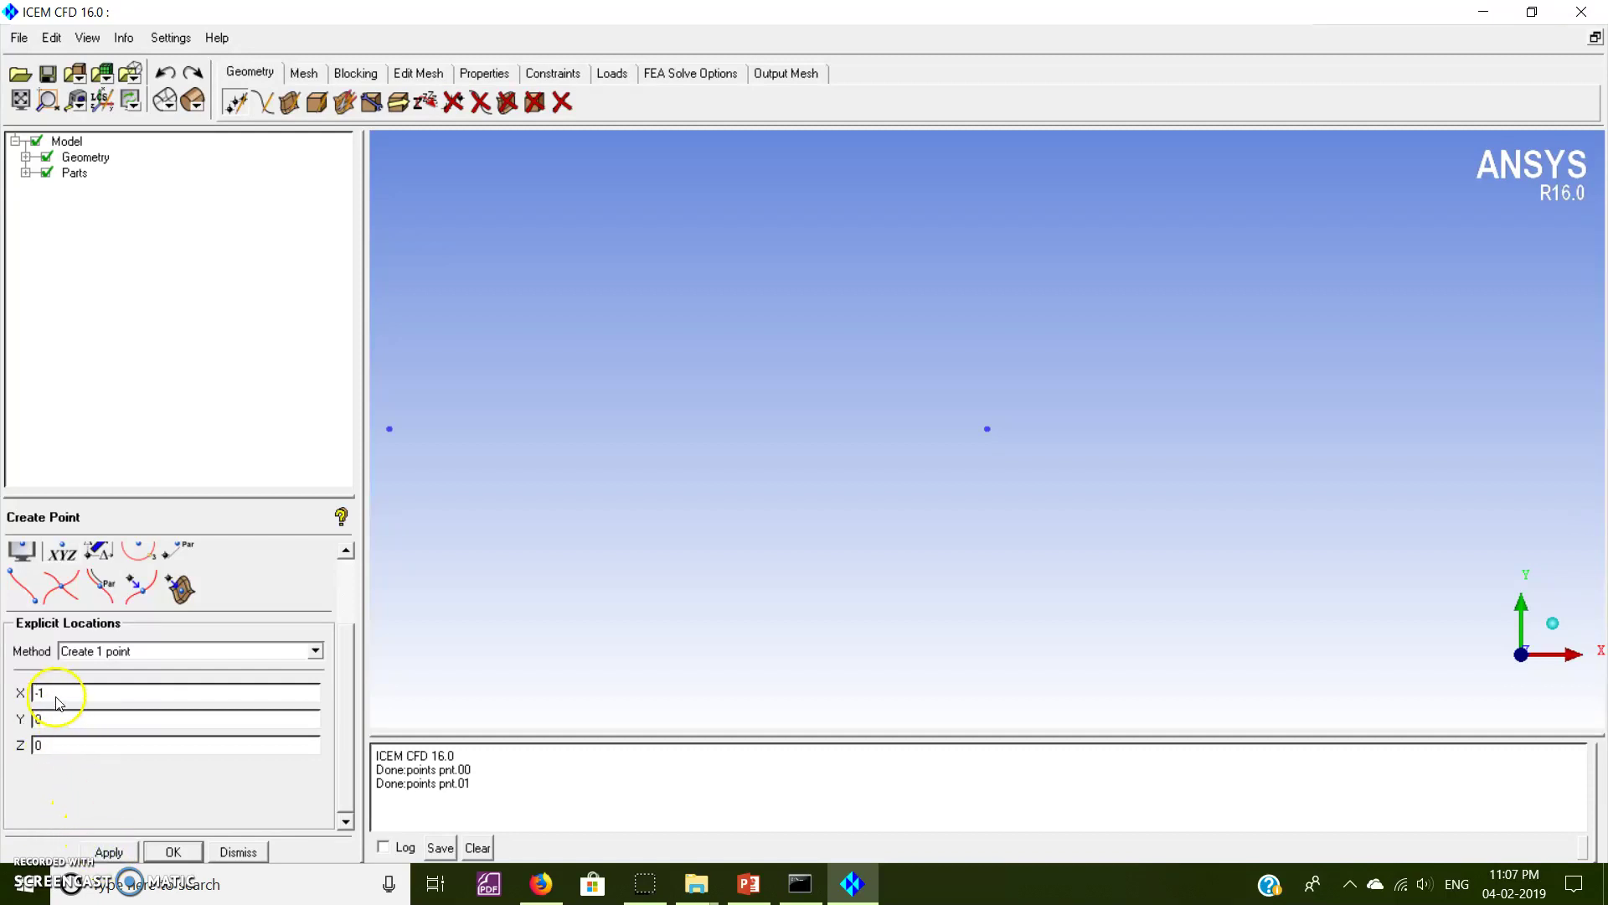
pyautogui.click(109, 852)
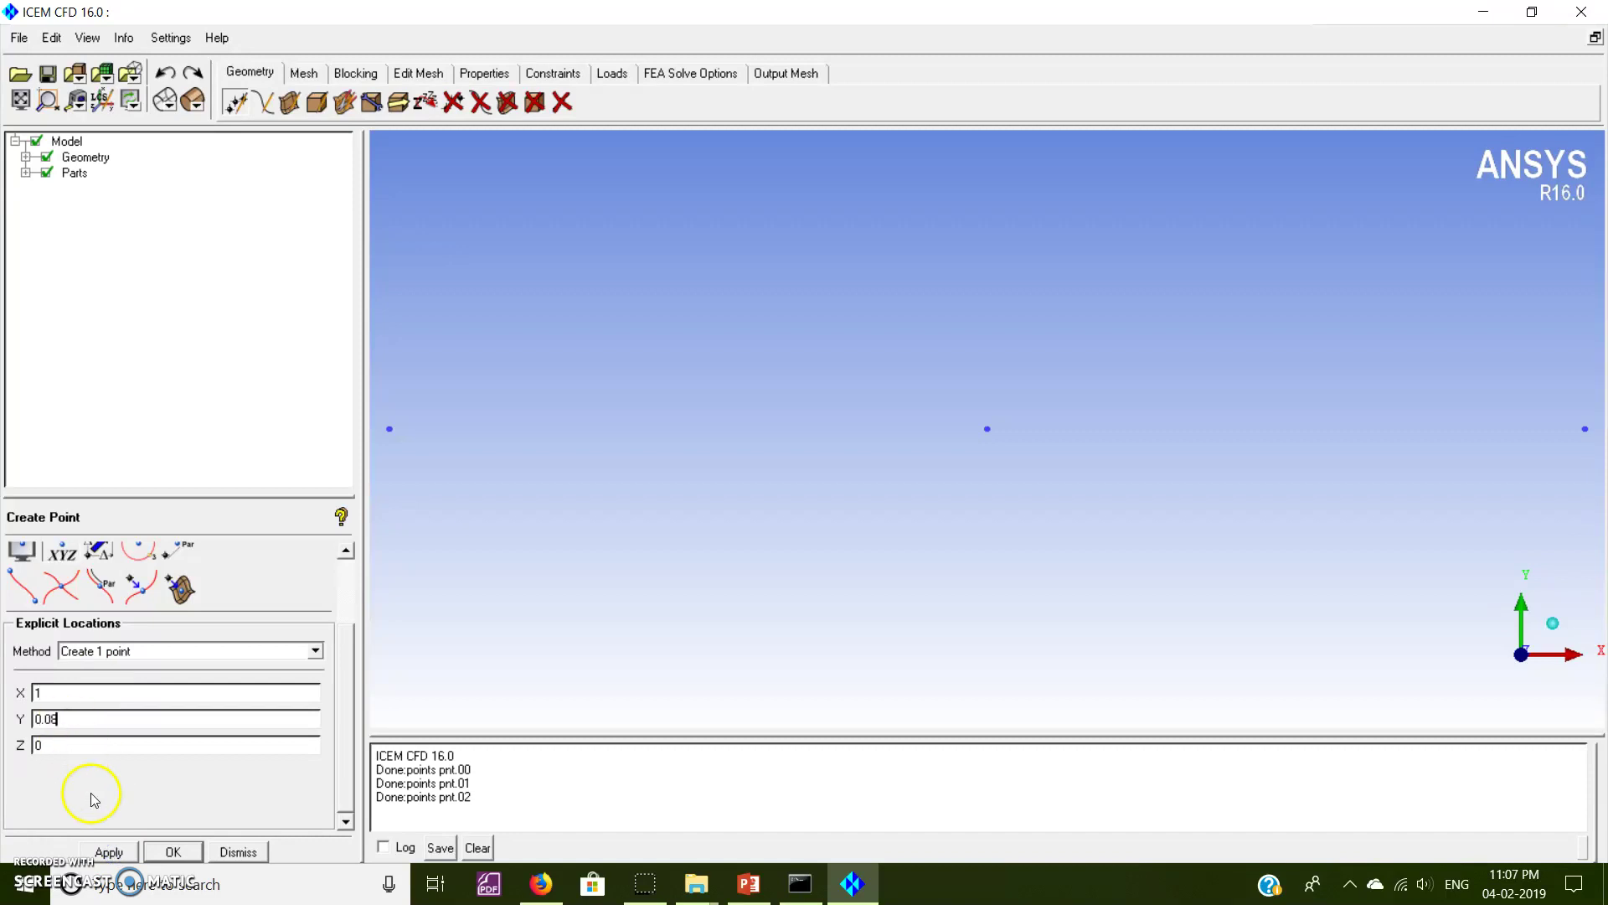
pyautogui.click(109, 852)
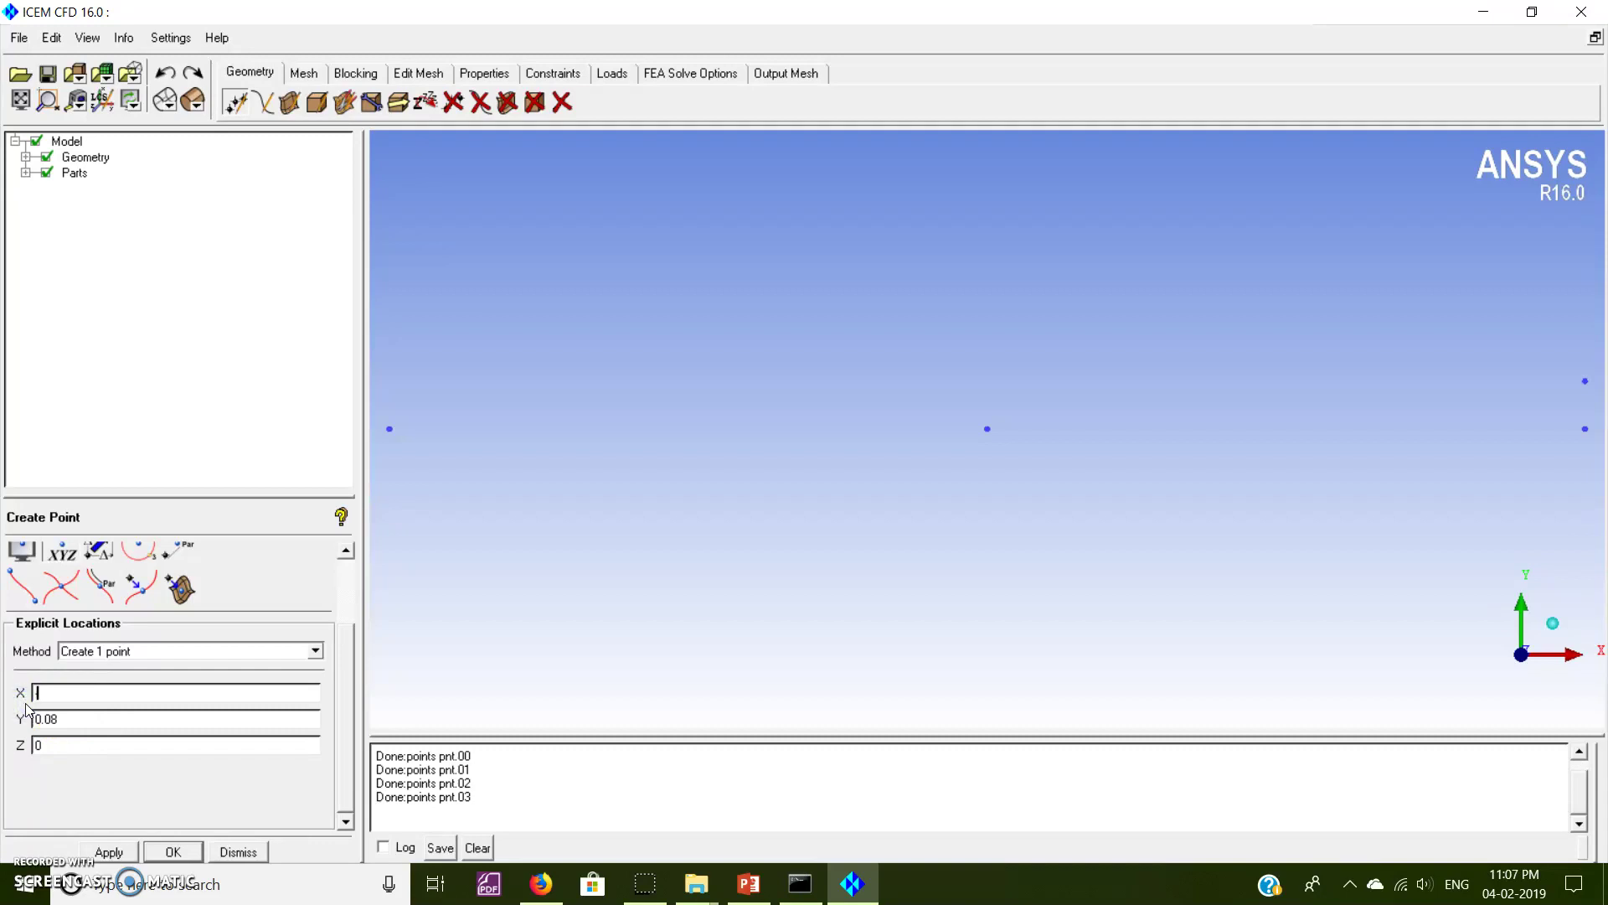
pyautogui.click(109, 852)
pyautogui.click(73, 716)
pyautogui.press('BackSpace')
pyautogui.click(118, 857)
pyautogui.click(165, 73)
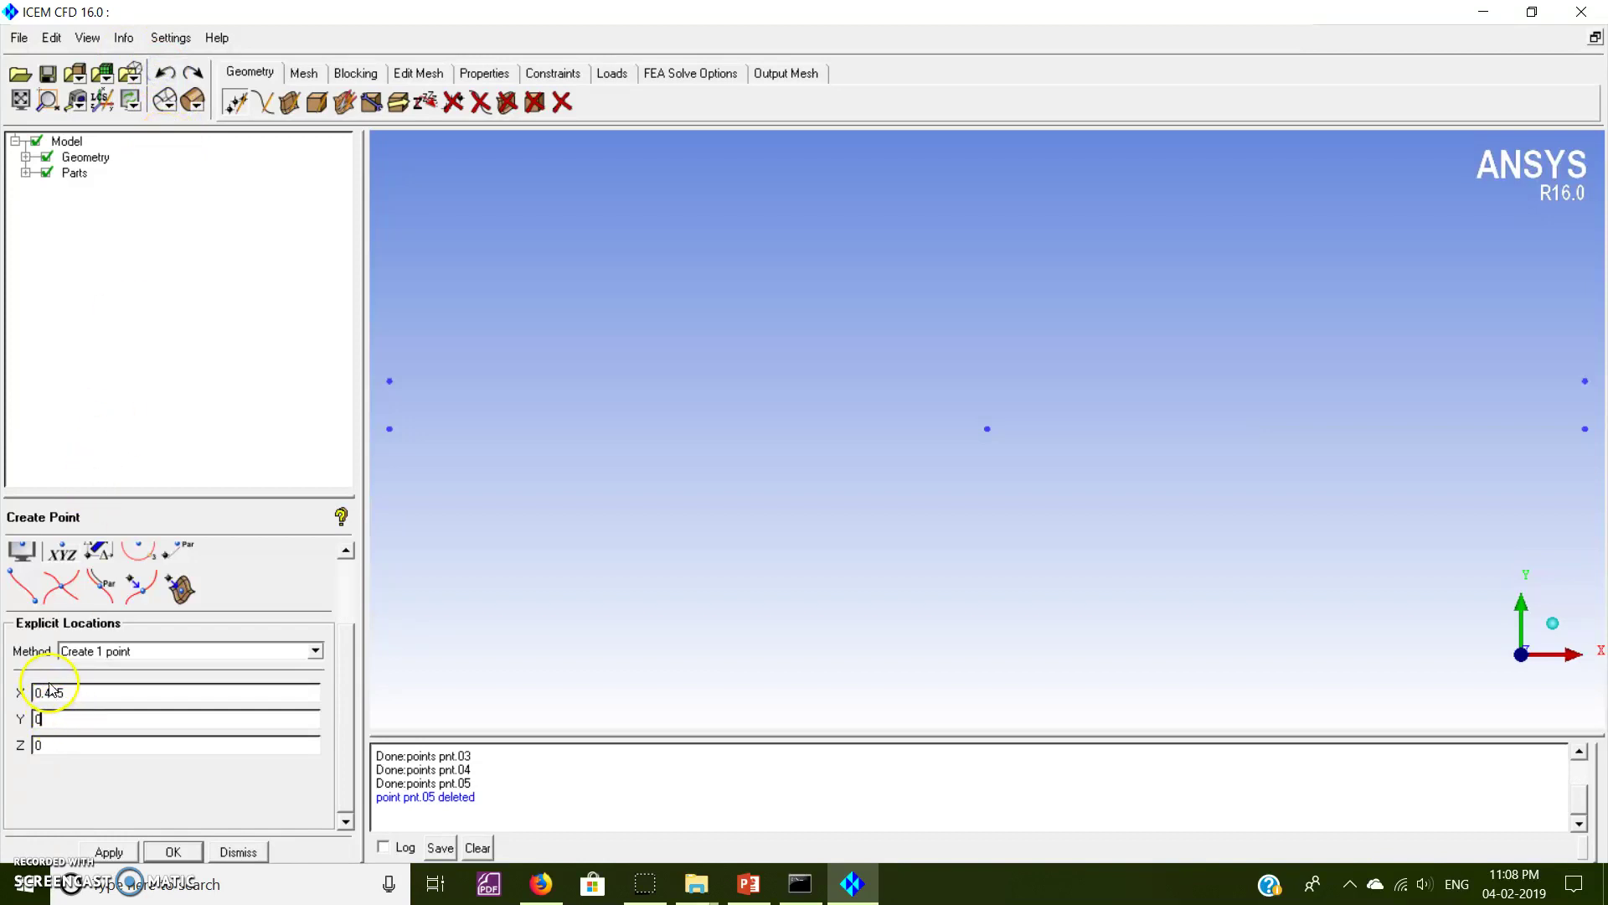
# Create the apex point at X 0, Y 0.445, Z 0.
pyautogui.doubleClick(70, 719)
pyautogui.write('1')
pyautogui.doubleClick(65, 694)
pyautogui.write('0')
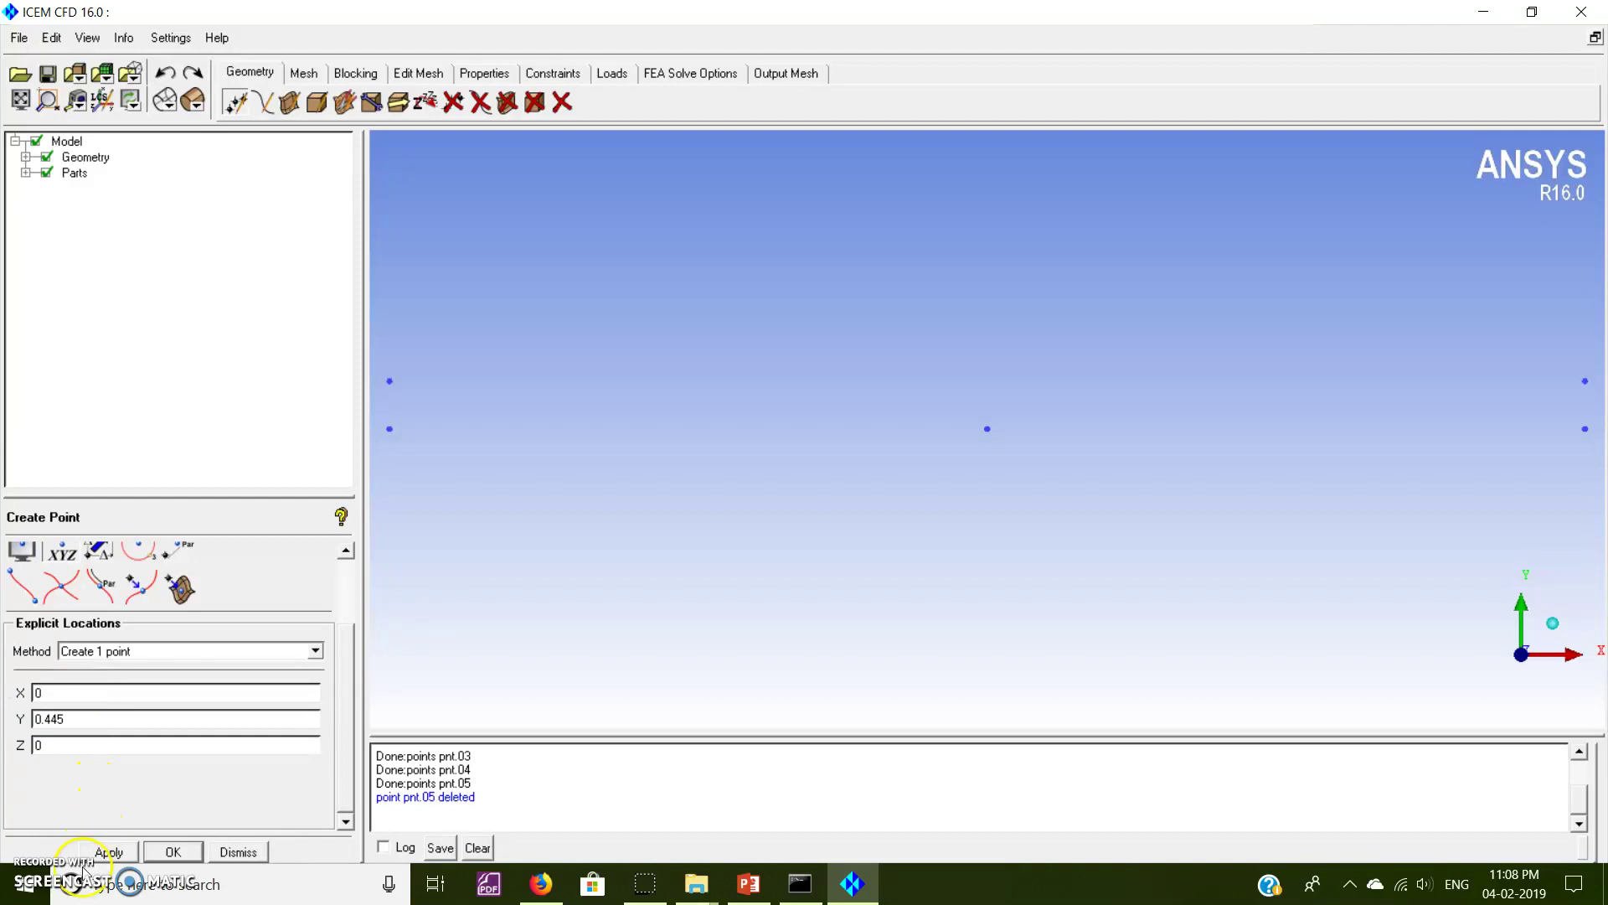
pyautogui.click(109, 851)
# Create curves from points for the short left wall and for the left half of the base ending at the origin.
pyautogui.click(136, 10)
pyautogui.click(262, 103)
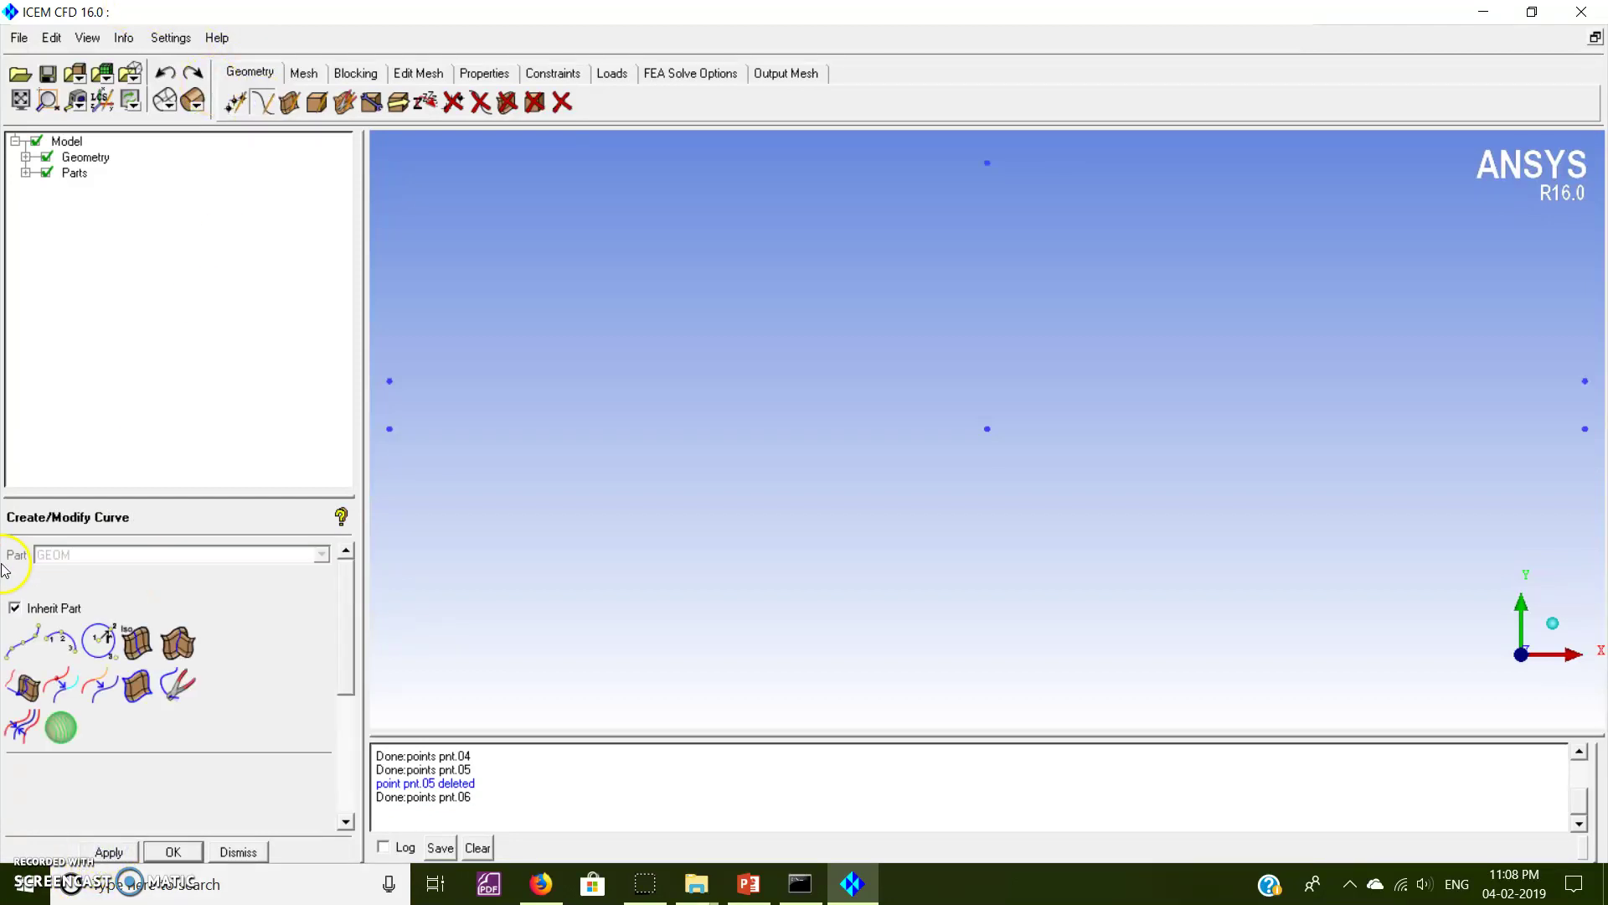
pyautogui.click(33, 643)
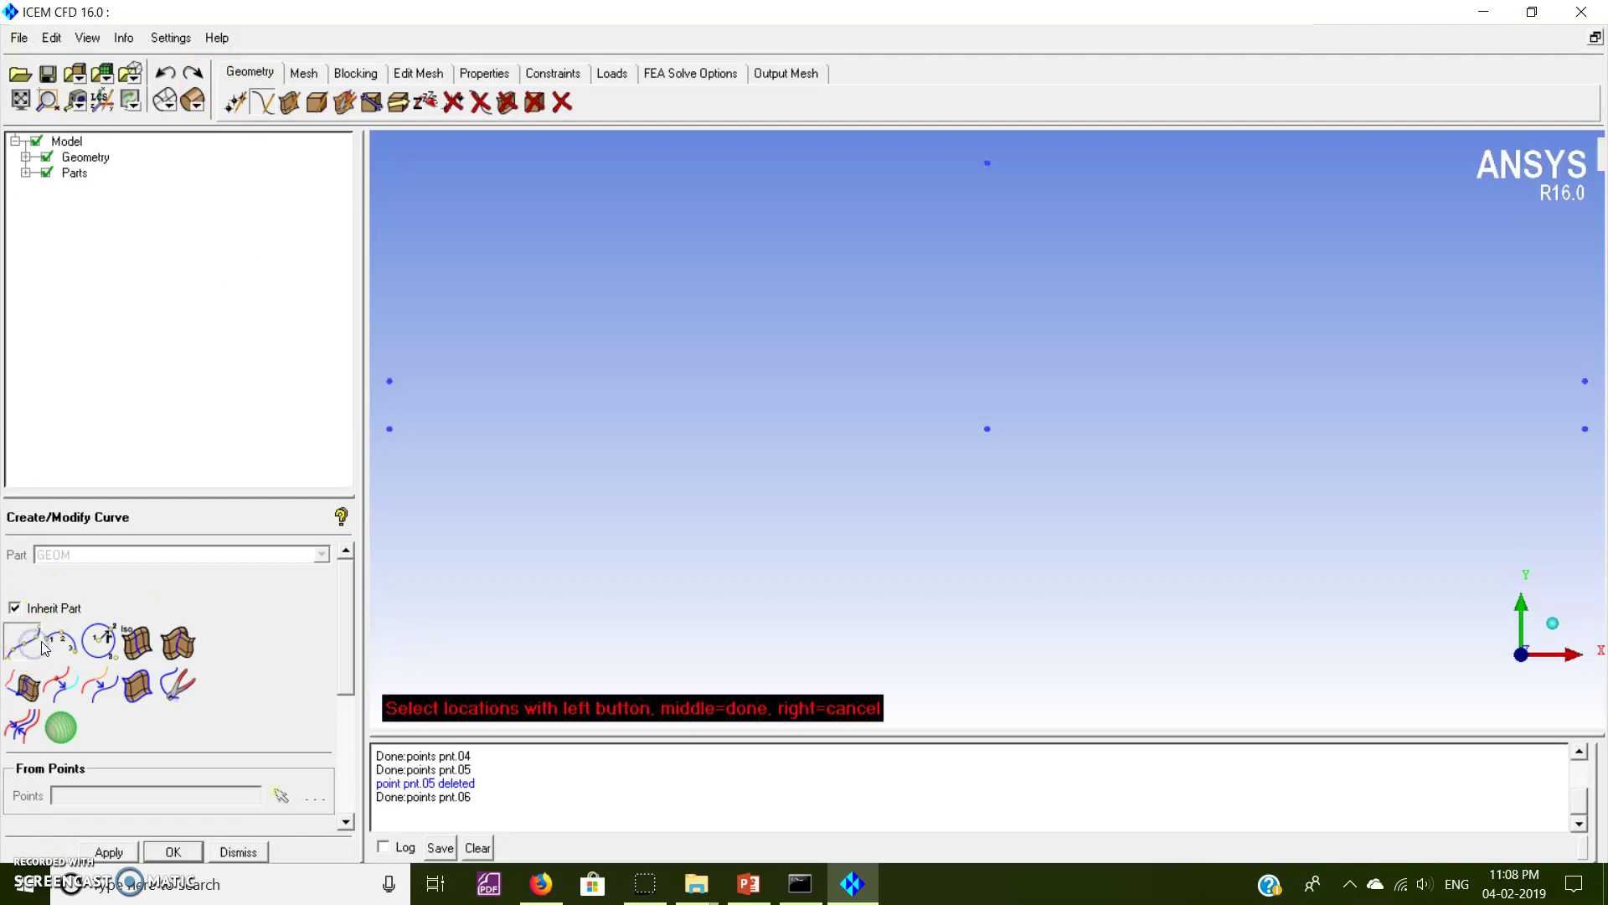
pyautogui.click(387, 388)
pyautogui.click(391, 435)
pyautogui.middleClick(395, 431)
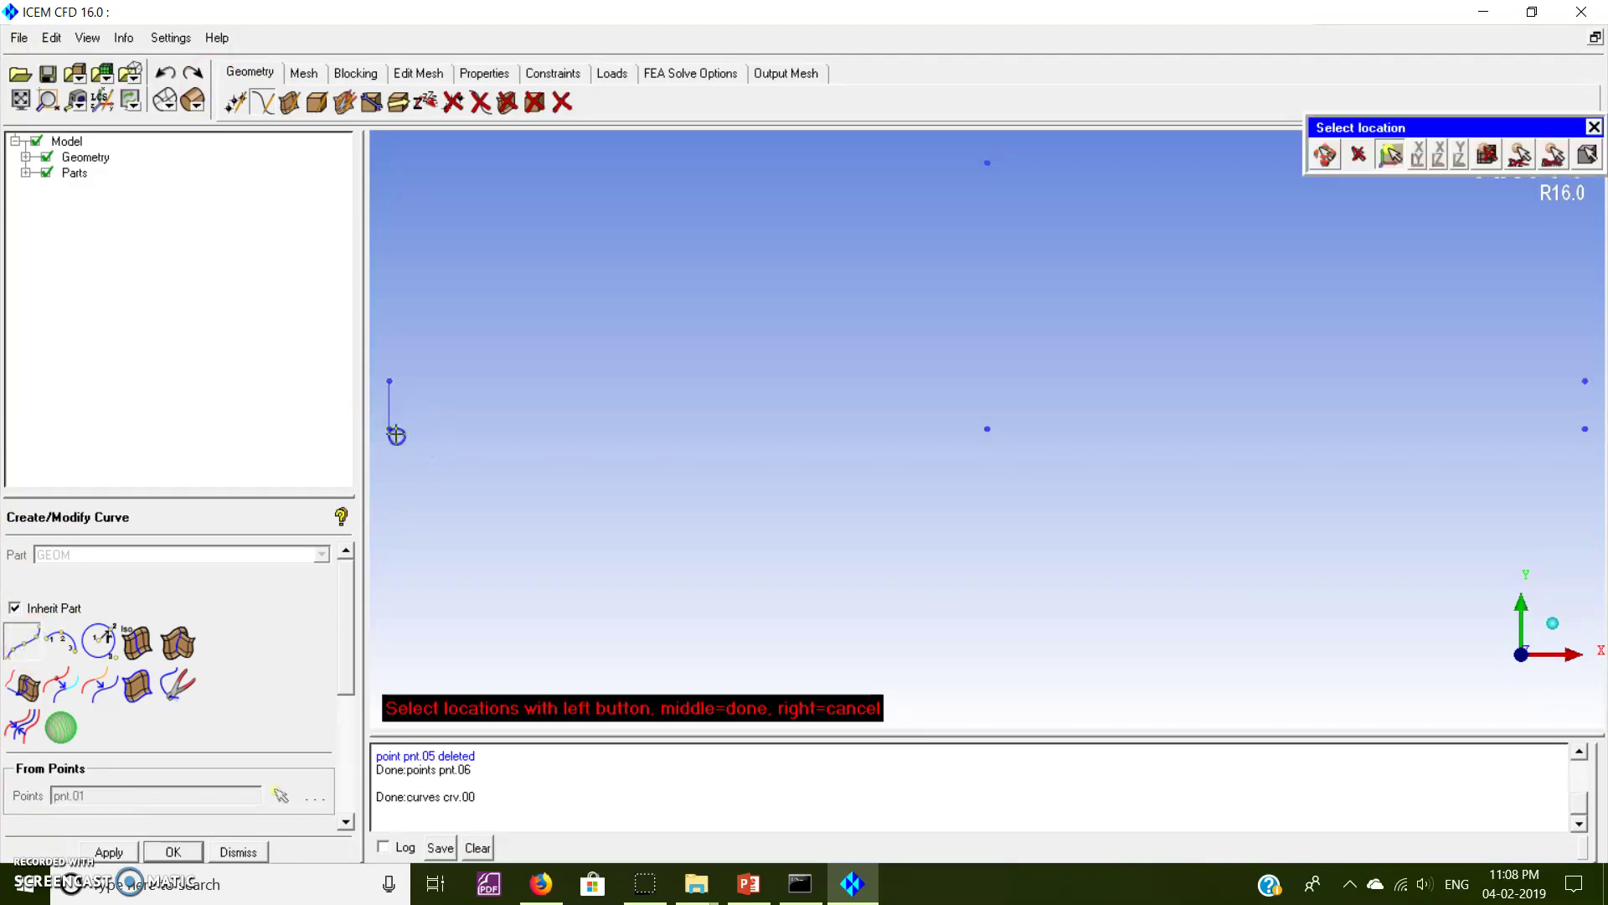
pyautogui.click(988, 428)
pyautogui.middleClick(802, 365)
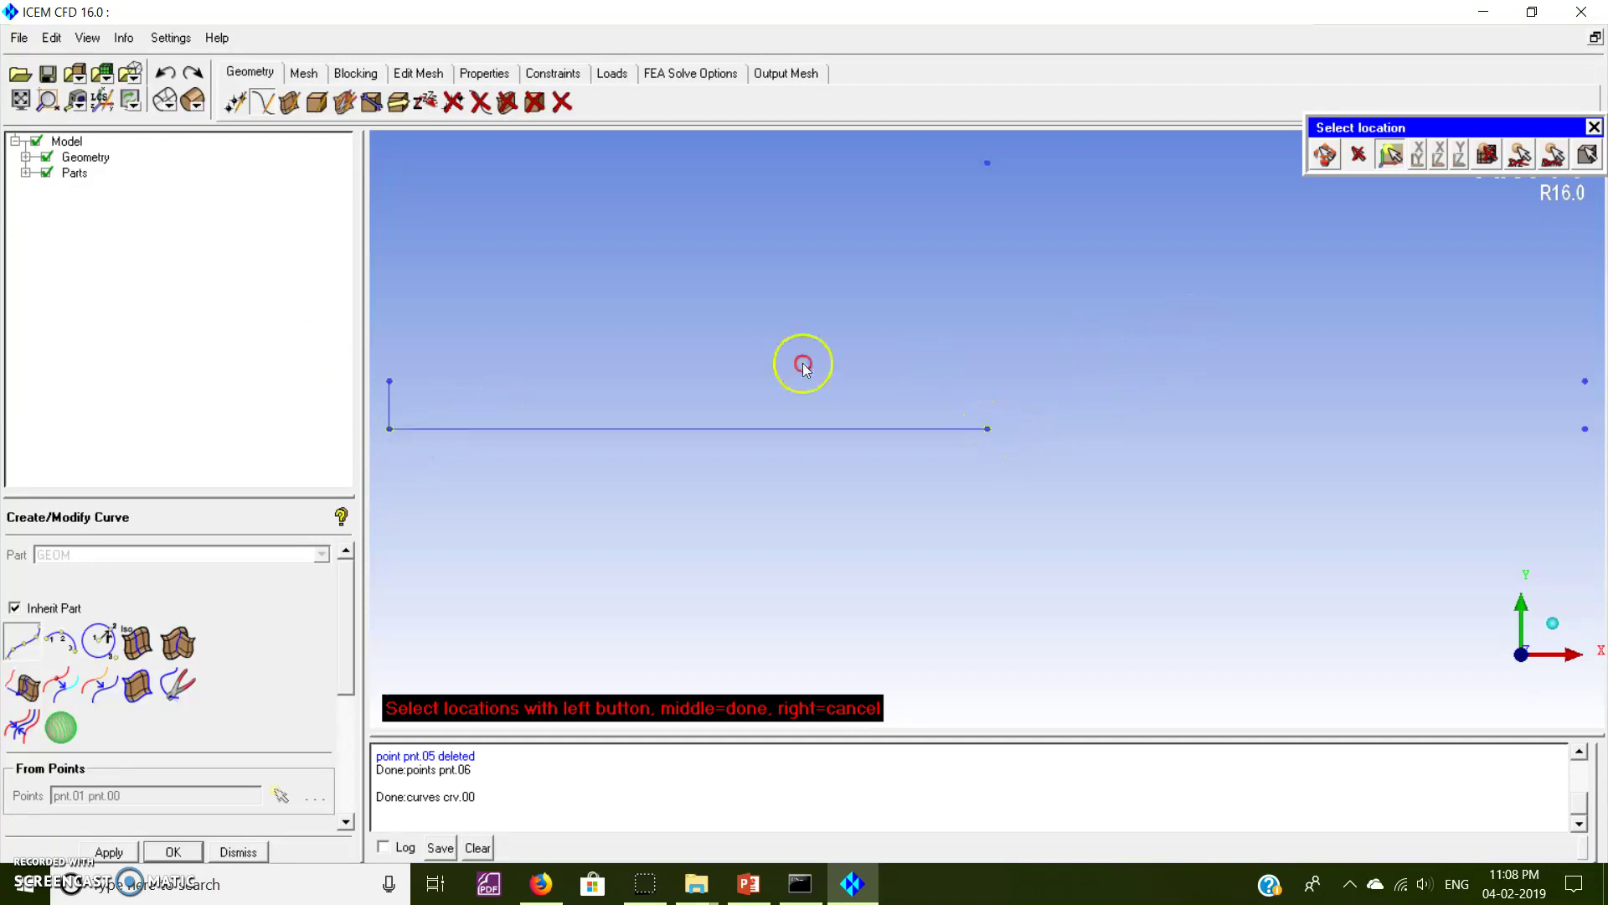
# Create the vertical centre curve from the origin to the apex and the sloping curve from the apex to the left wall's upper point.
pyautogui.click(987, 429)
pyautogui.click(1001, 245)
pyautogui.click(987, 162)
pyautogui.middleClick(990, 164)
pyautogui.click(990, 165)
pyautogui.click(389, 381)
pyautogui.middleClick(589, 359)
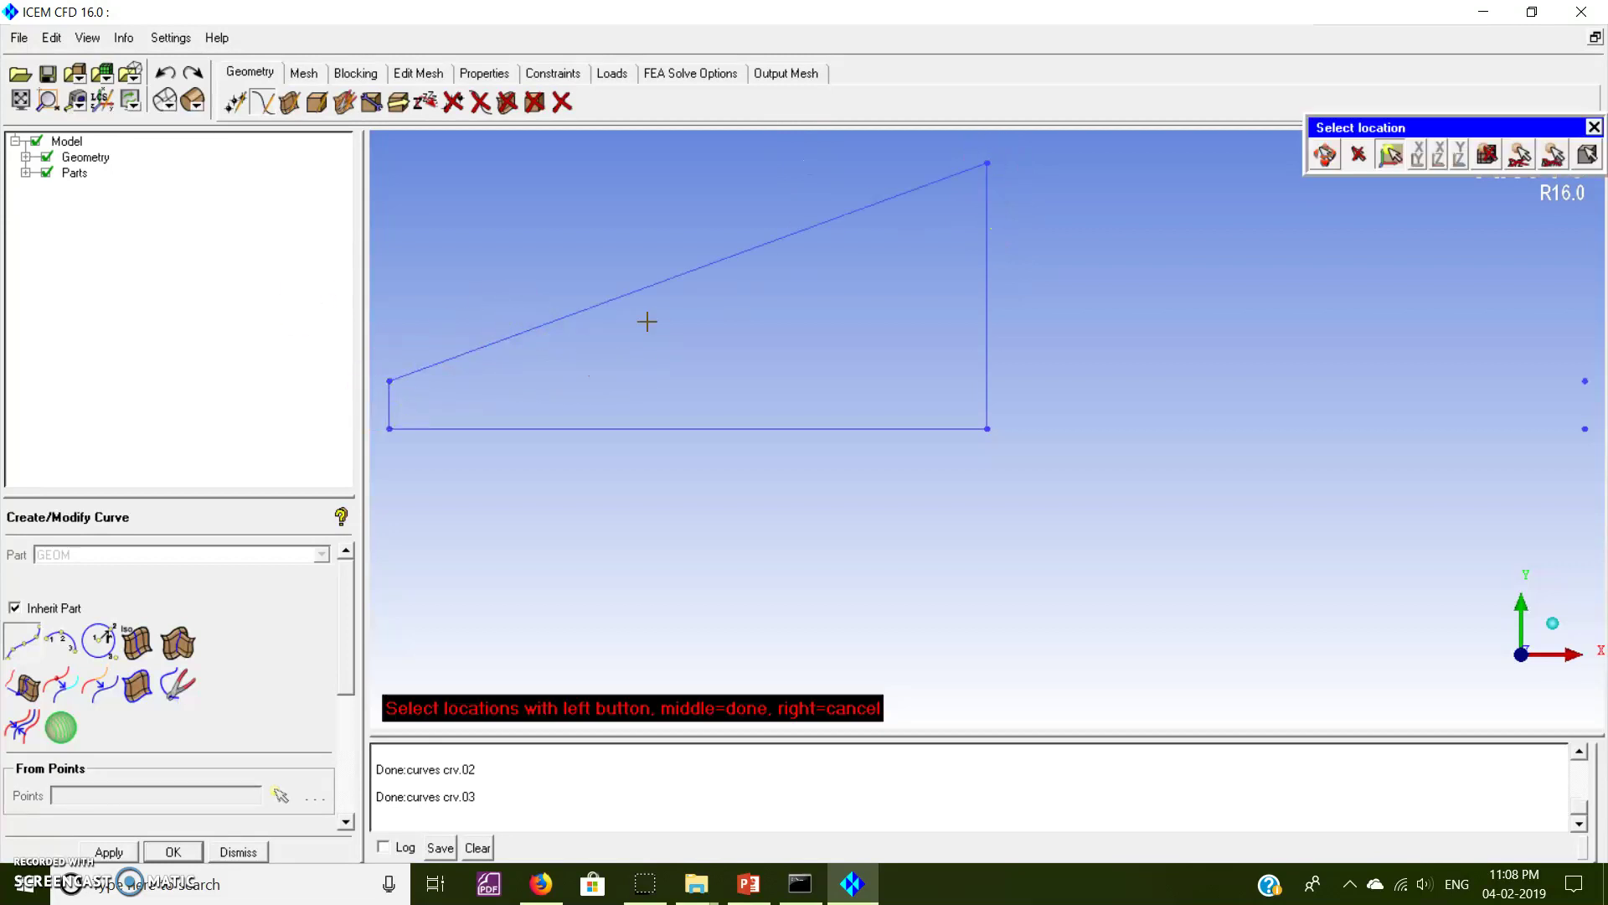
# Create the sloping curve from the apex to the upper right point and the short vertical curve for the right wall.
pyautogui.click(1001, 168)
pyautogui.click(1573, 350)
pyautogui.middleClick(1569, 351)
pyautogui.click(1568, 380)
pyautogui.click(1569, 448)
pyautogui.middleClick(1570, 448)
pyautogui.click(977, 427)
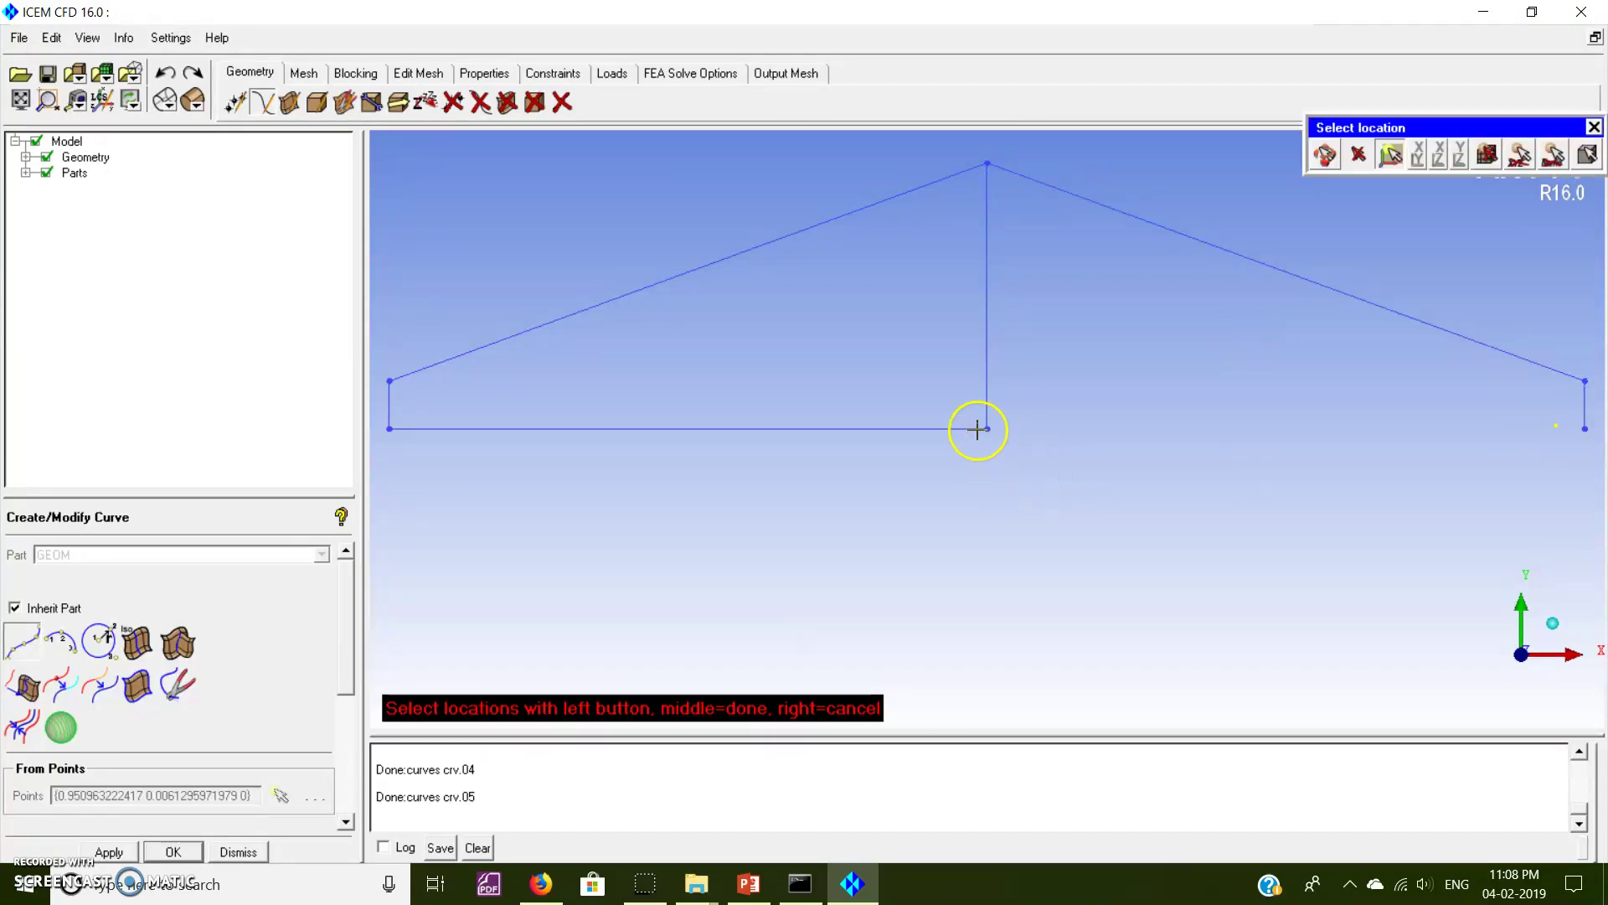
pyautogui.middleClick(999, 428)
pyautogui.middleClick(997, 508)
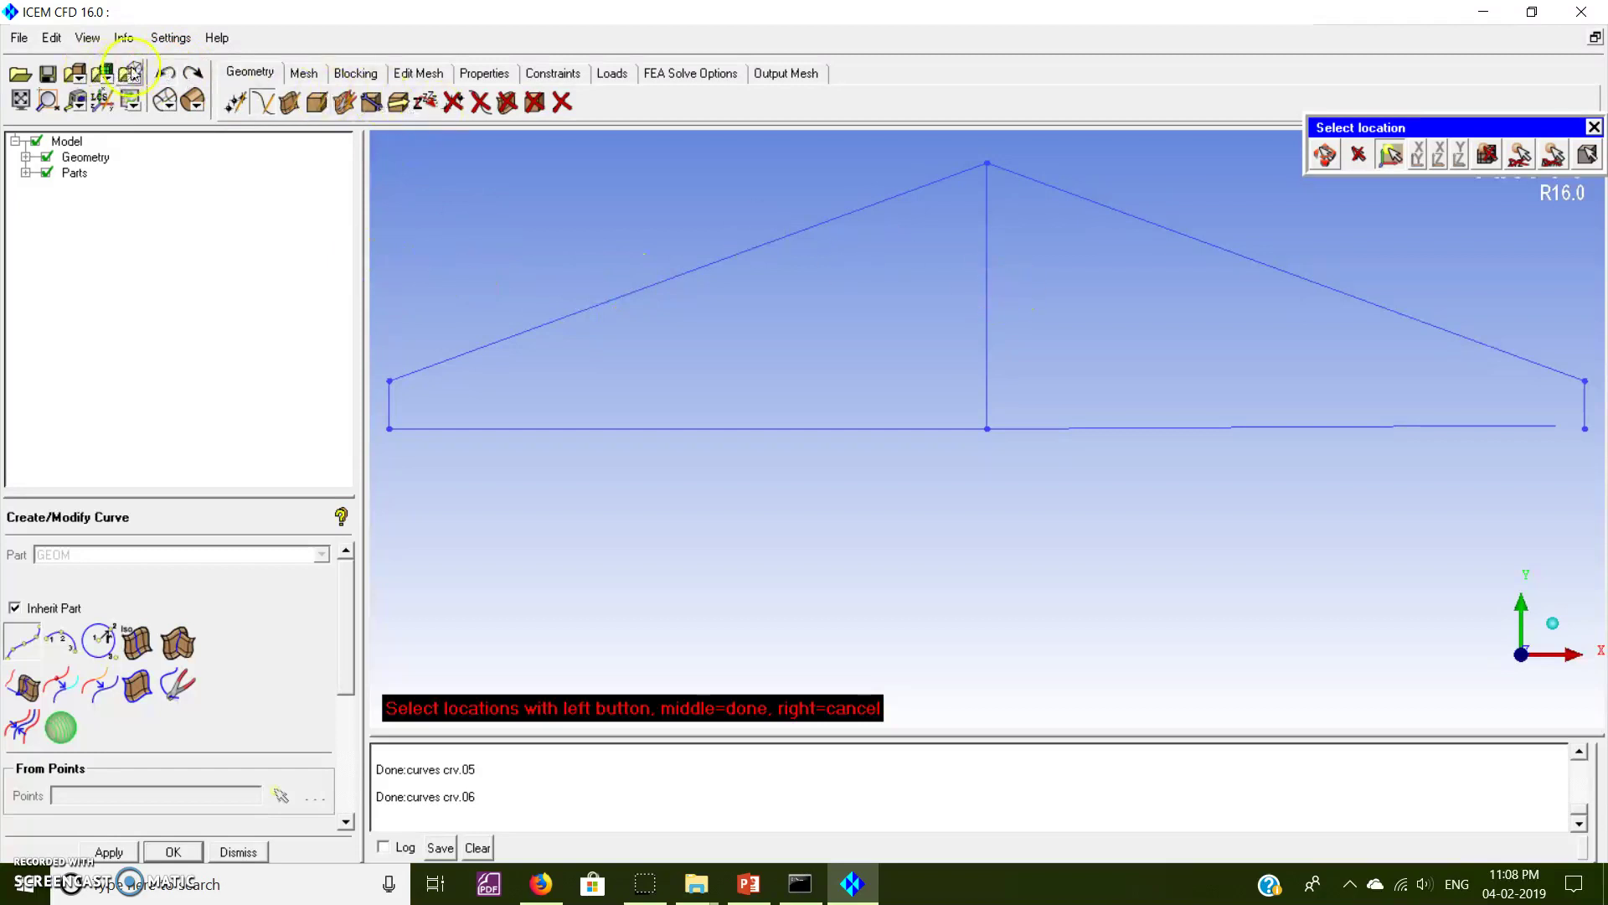
pyautogui.click(164, 74)
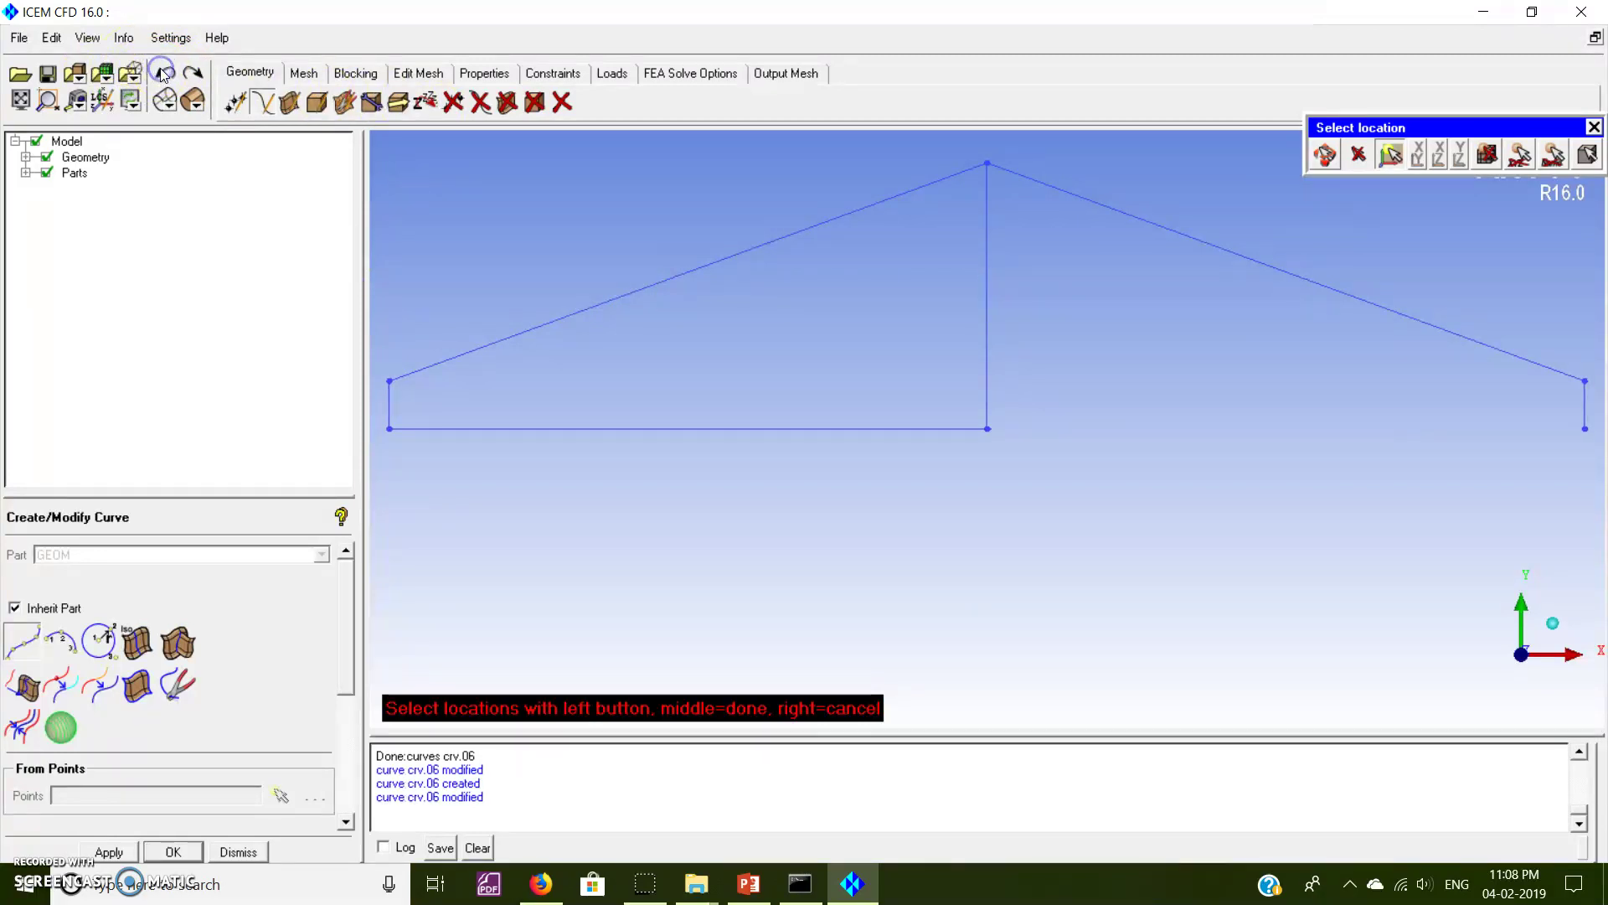
# Create the right half of the base as a curve from the origin to the lower right point.
pyautogui.click(1600, 408)
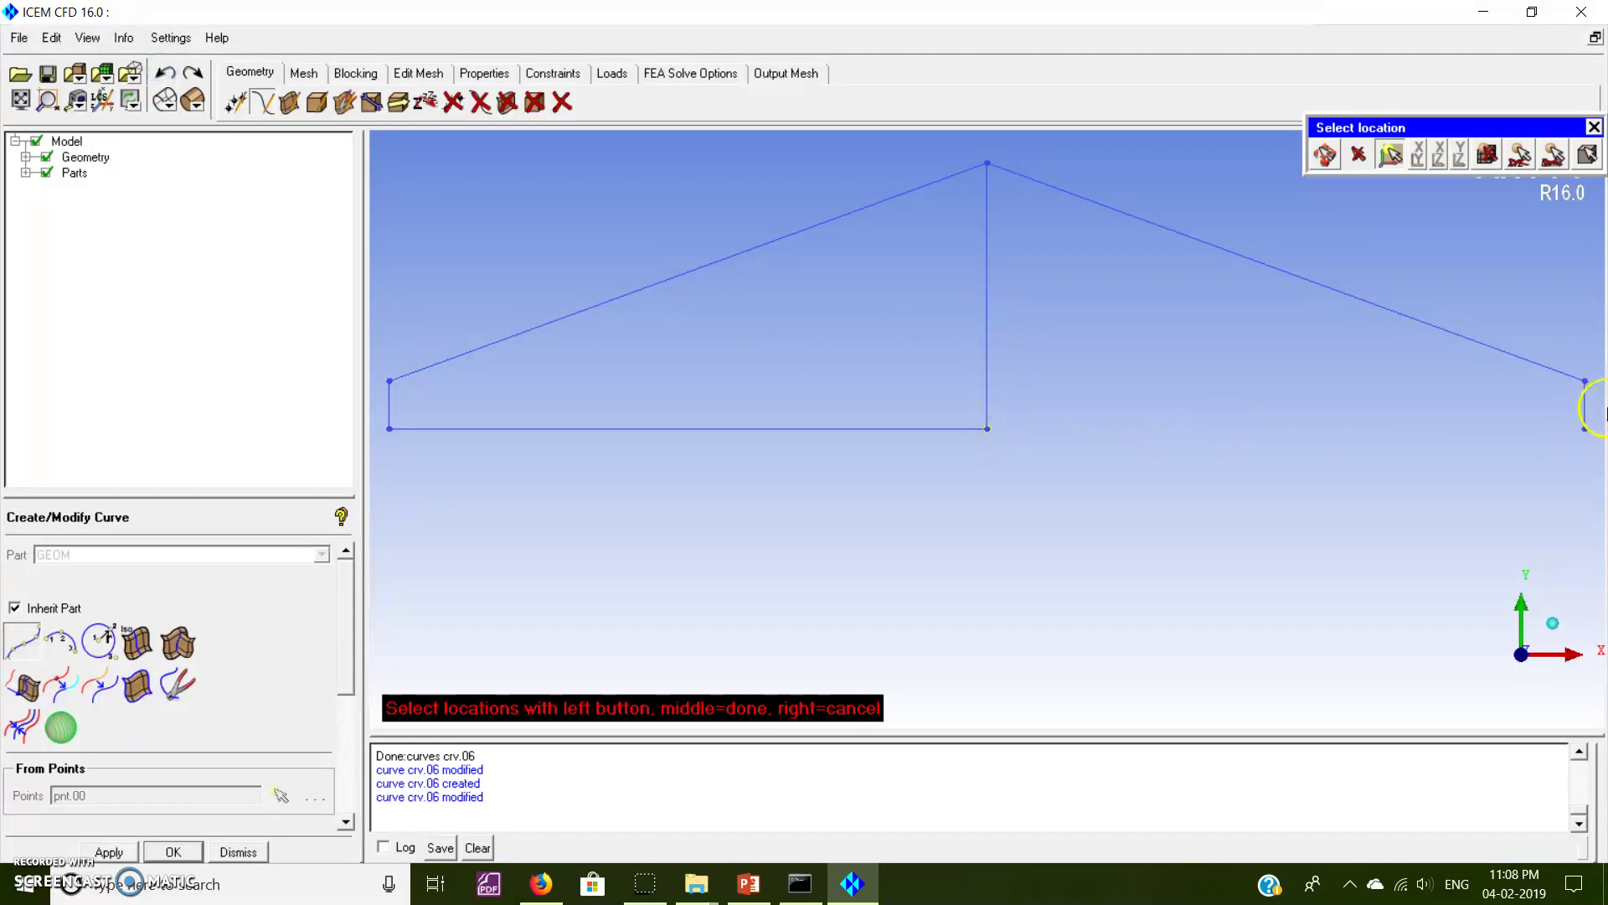
pyautogui.click(1586, 431)
pyautogui.middleClick(1500, 495)
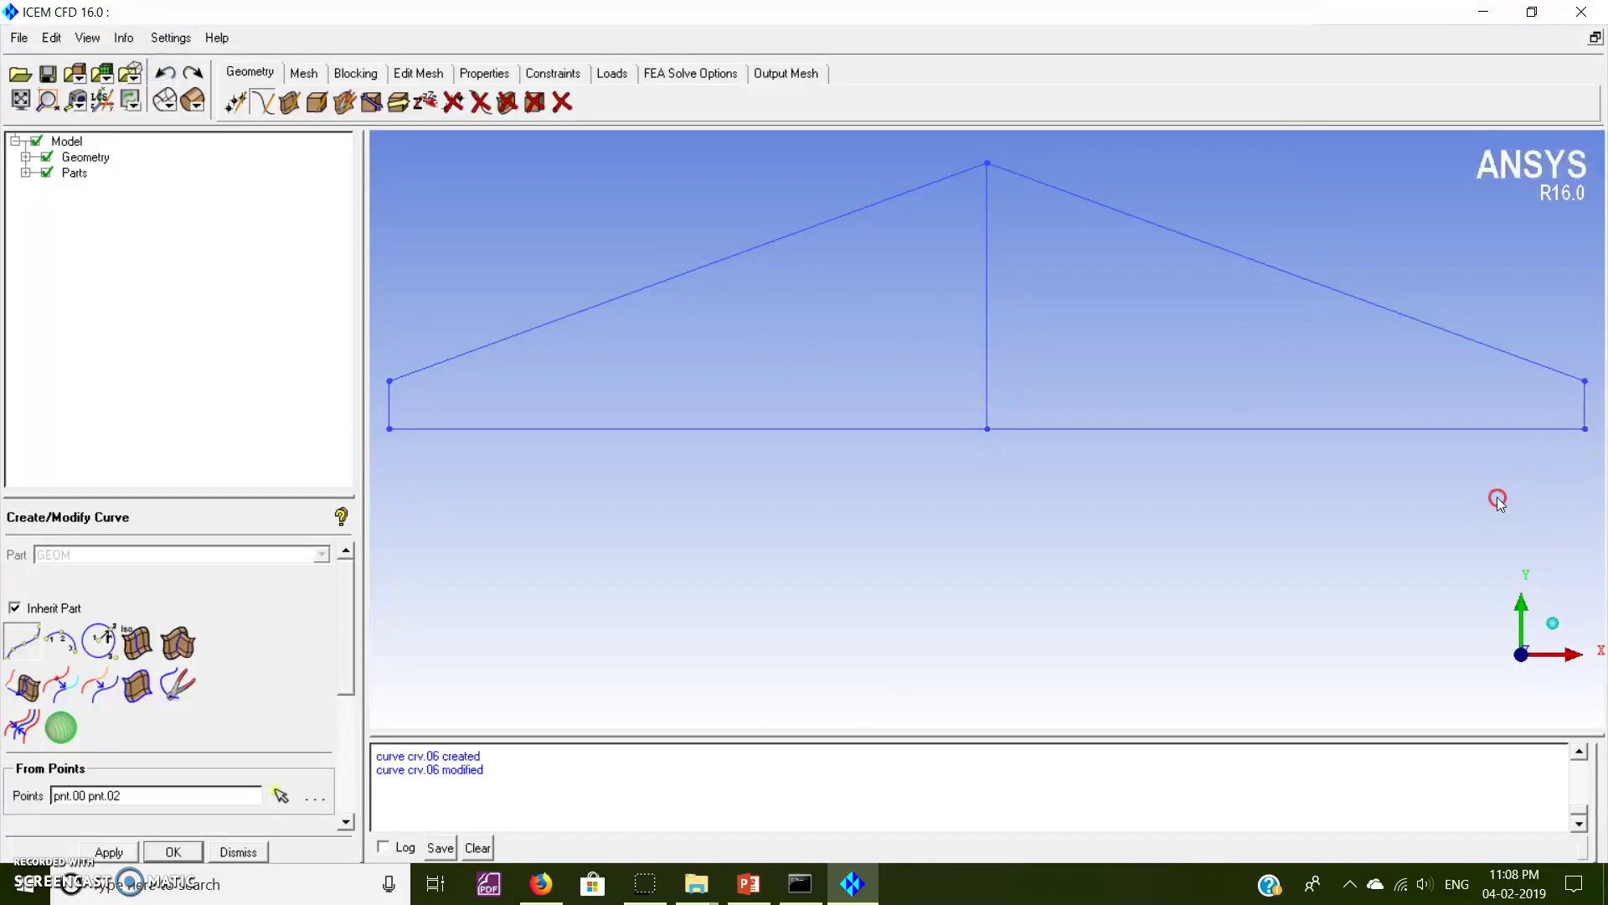
# Create a part named BOTTOM from the two horizontal base curves.
pyautogui.rightClick(72, 173)
pyautogui.click(90, 184)
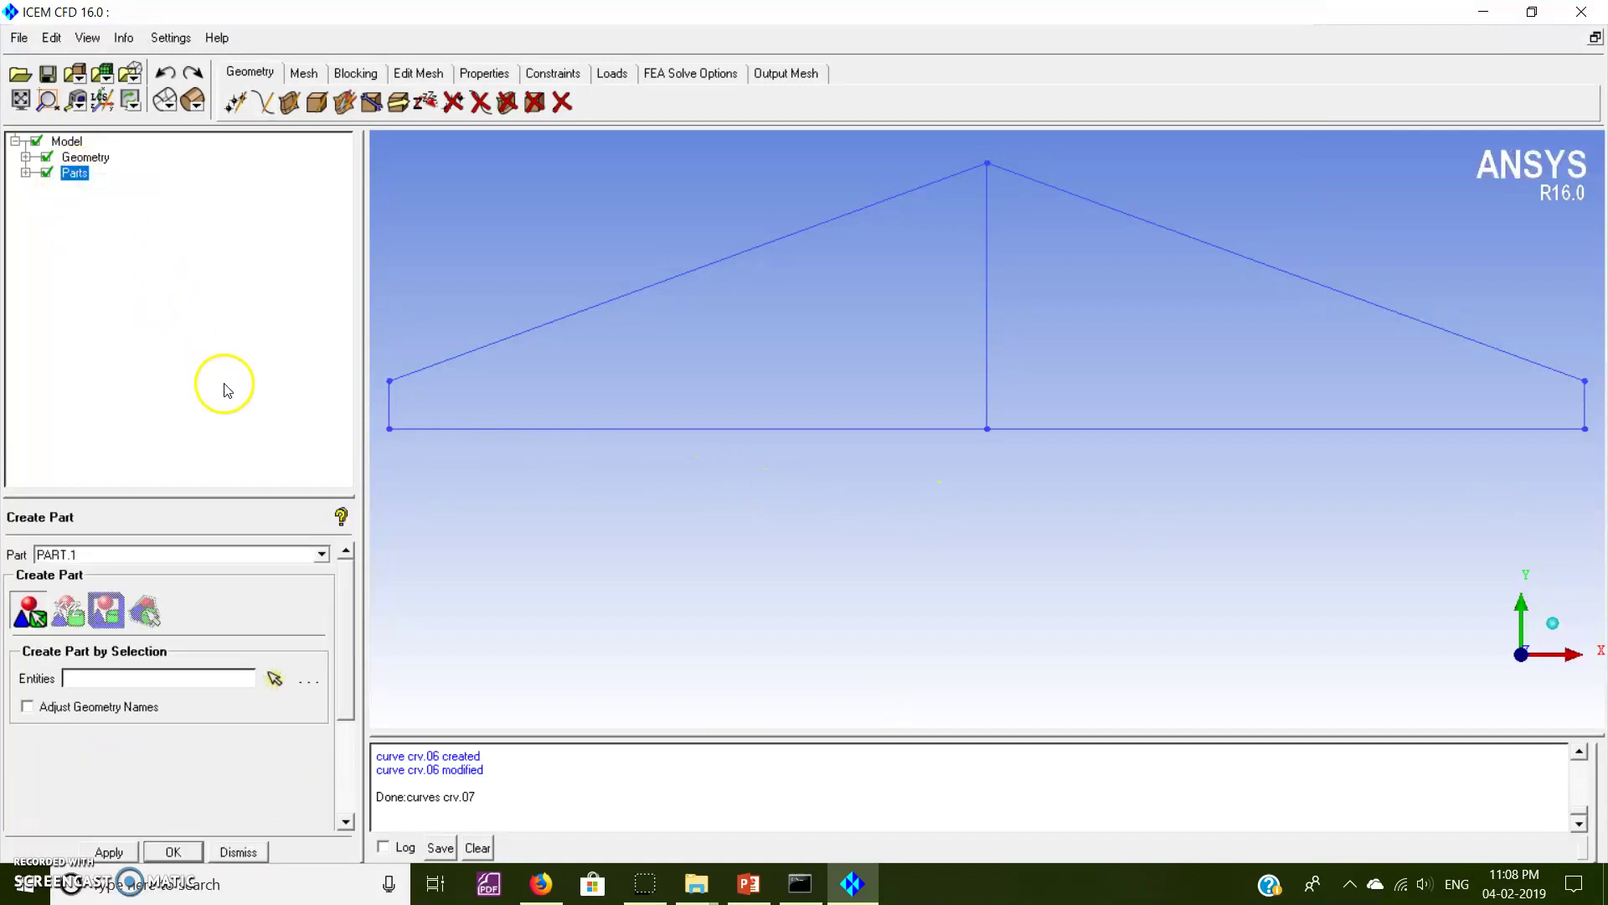
pyautogui.click(27, 616)
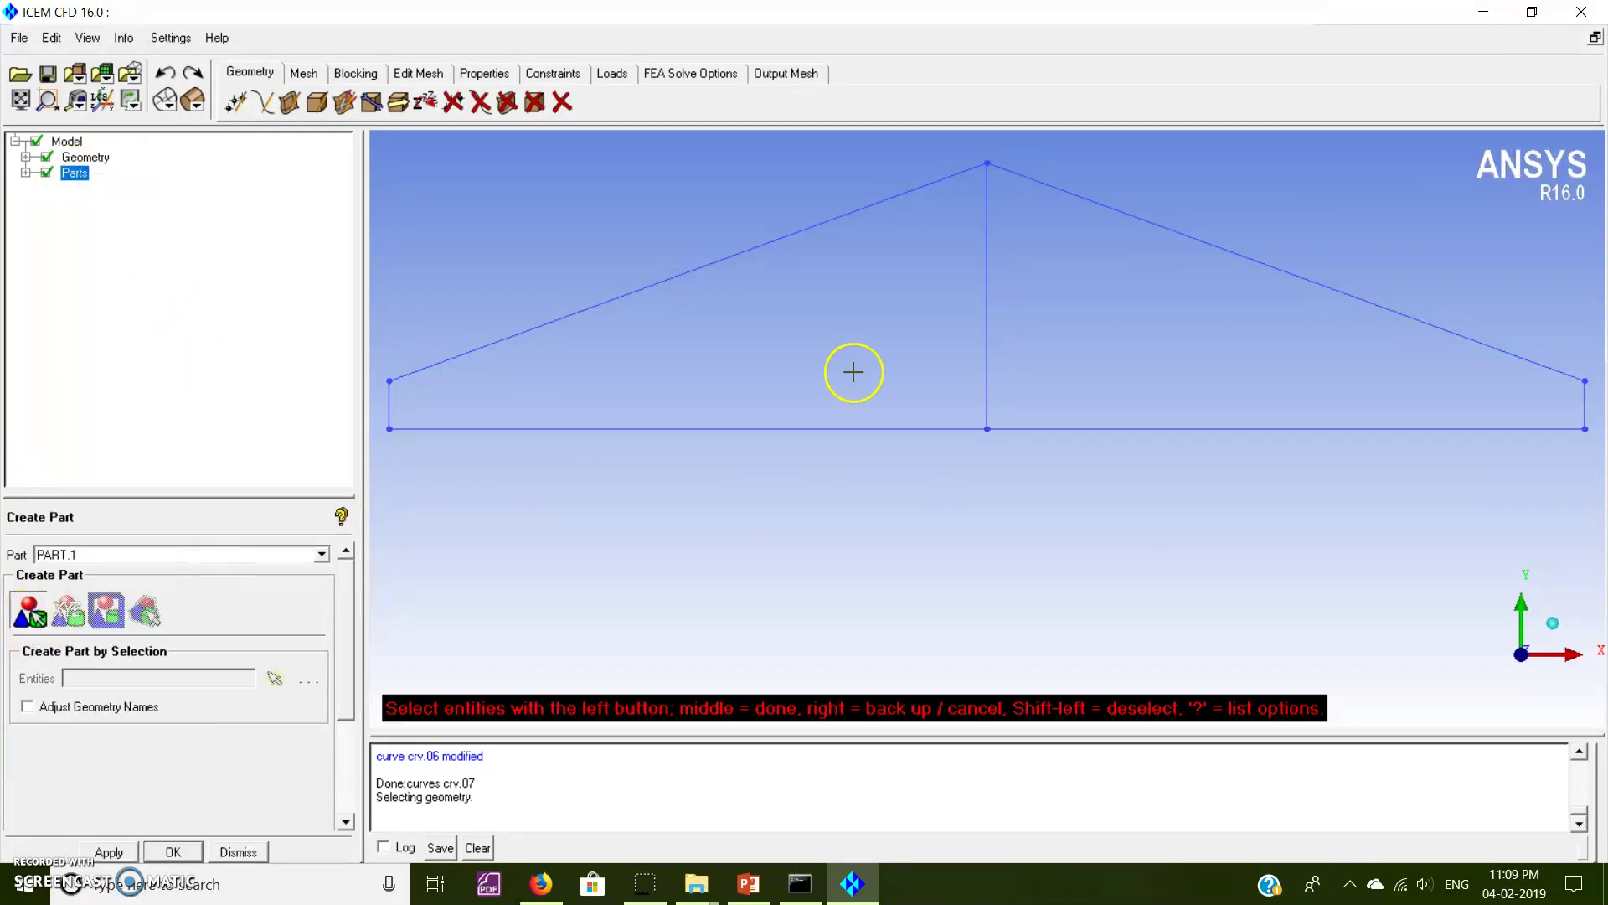
pyautogui.click(830, 431)
pyautogui.click(1040, 428)
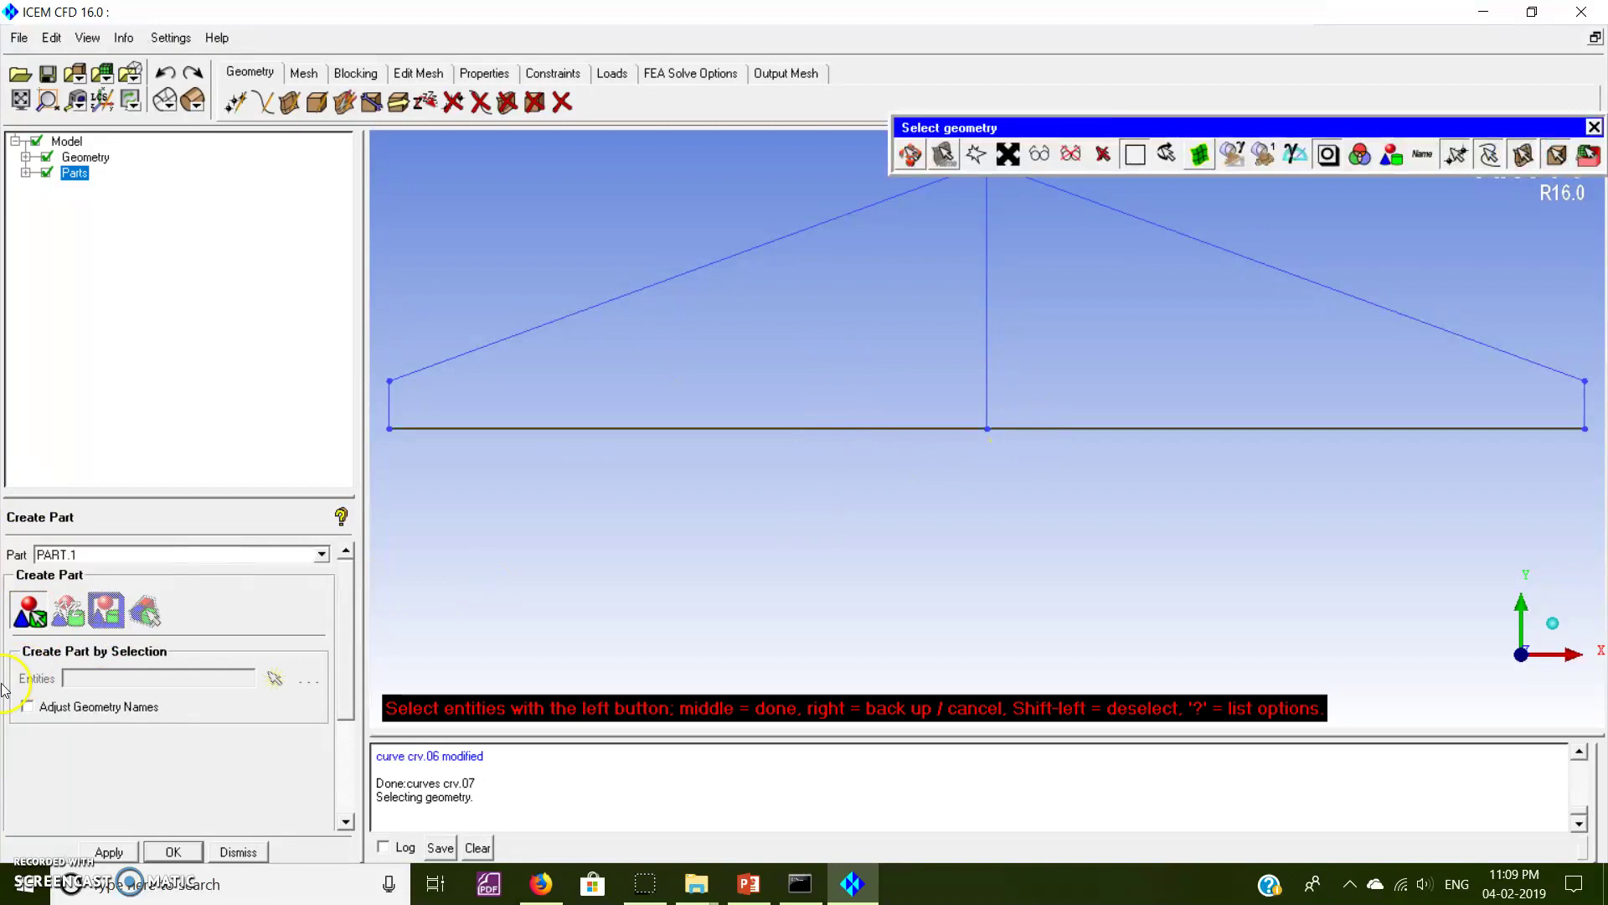
pyautogui.click(56, 554)
pyautogui.write('bc')
pyautogui.moveTo(420, 294); pyautogui.dragTo(714, 506)
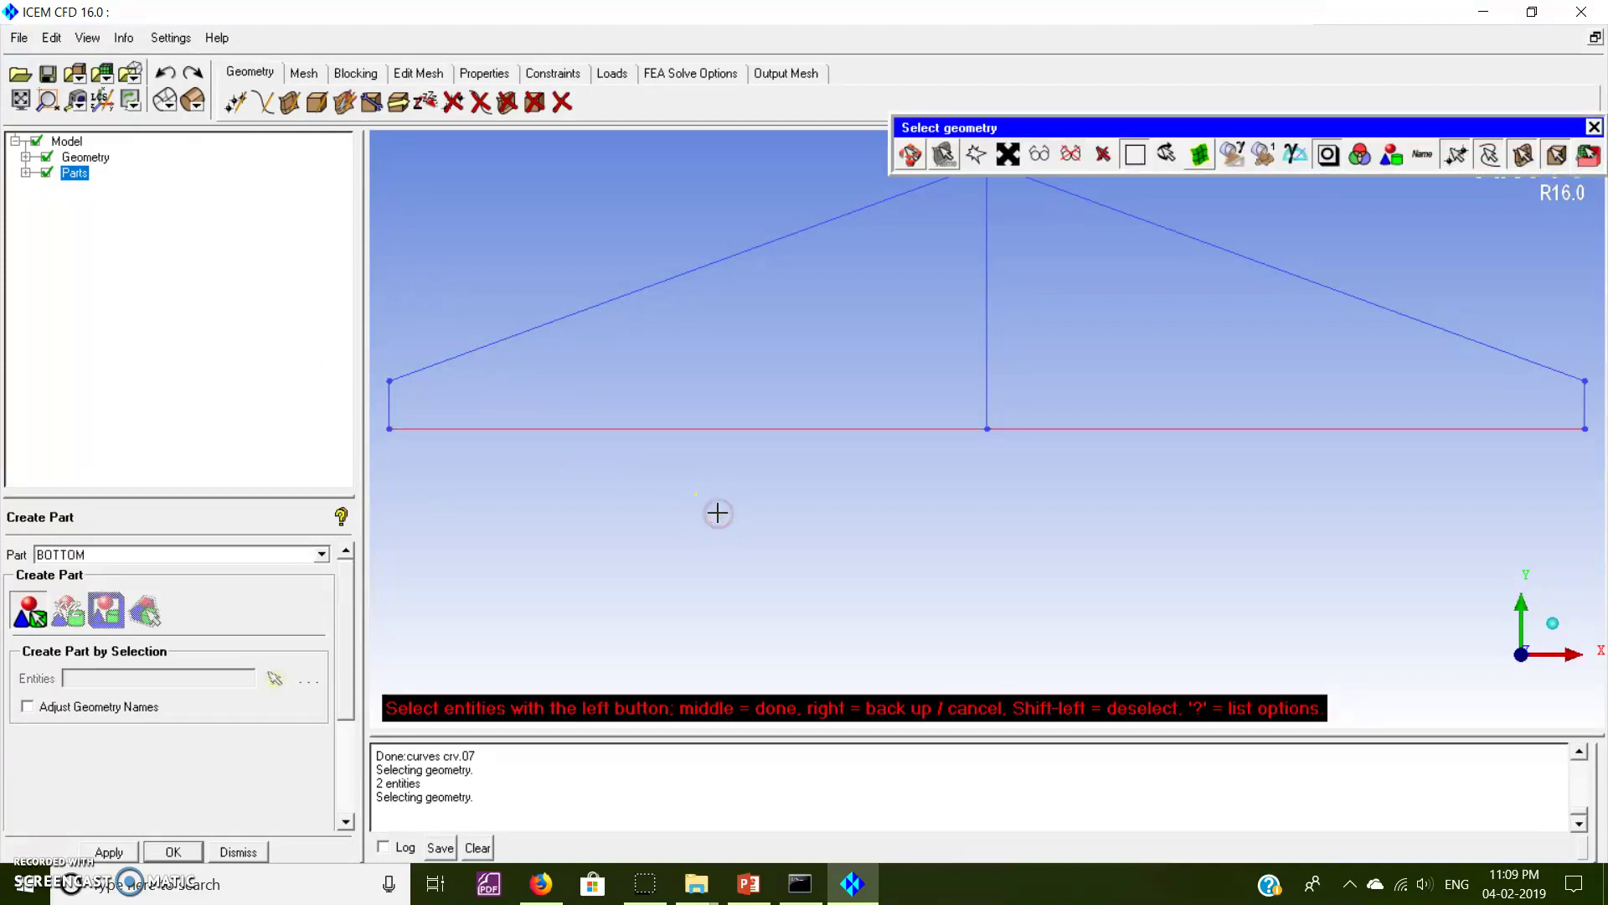
# Create a part named LEFT_WALL from the short vertical curve at the left end.
pyautogui.doubleClick(78, 556)
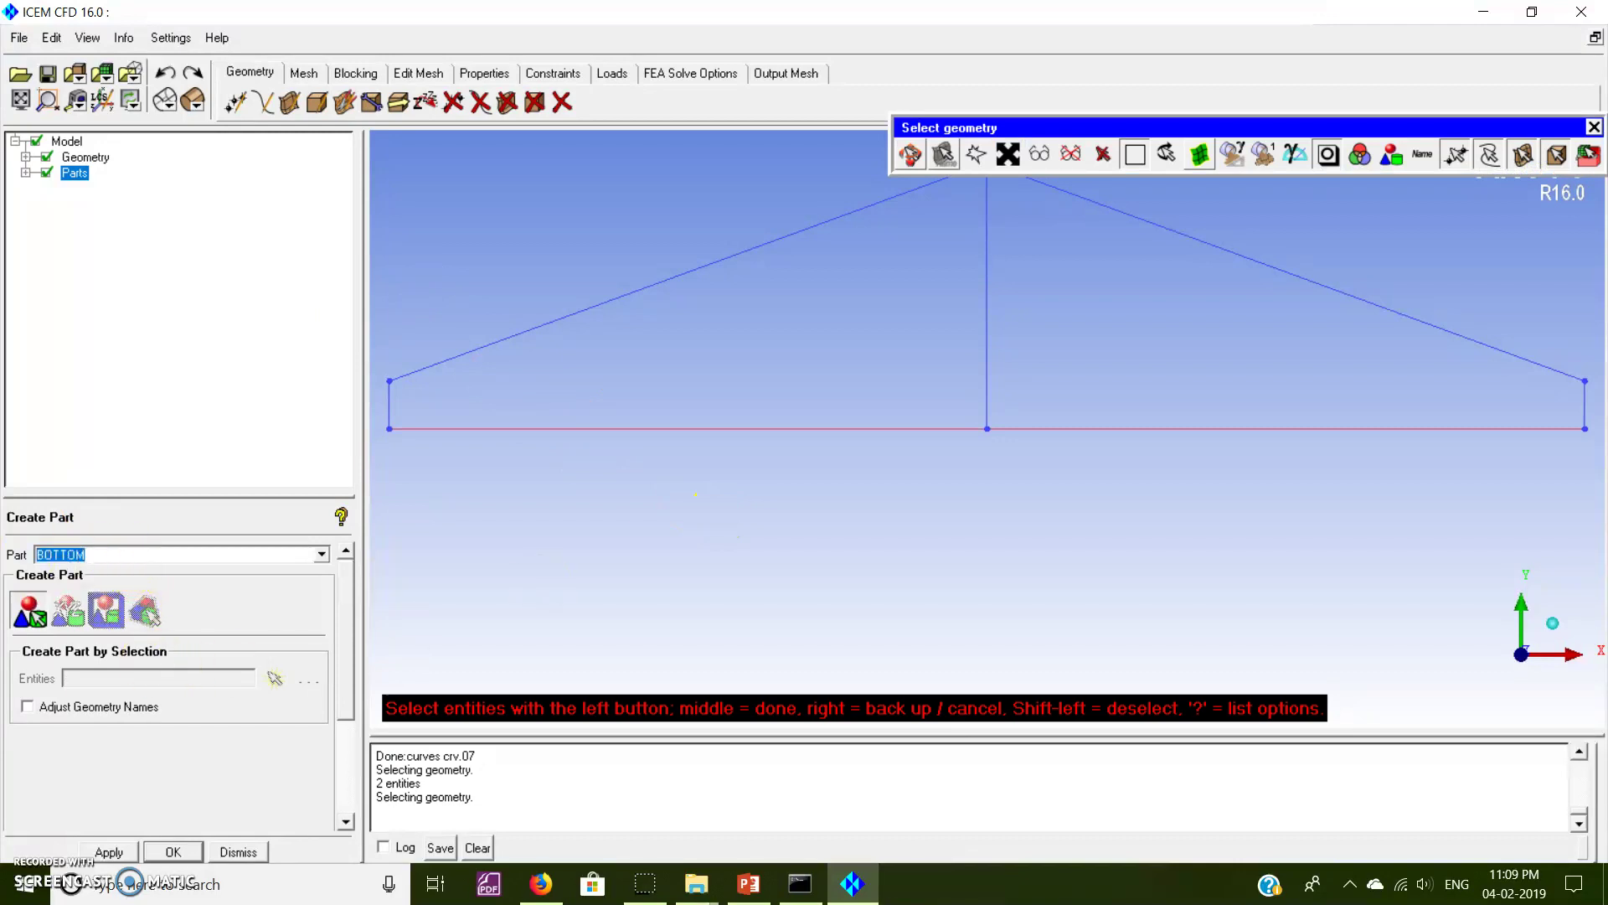
pyautogui.press('BackSpace')
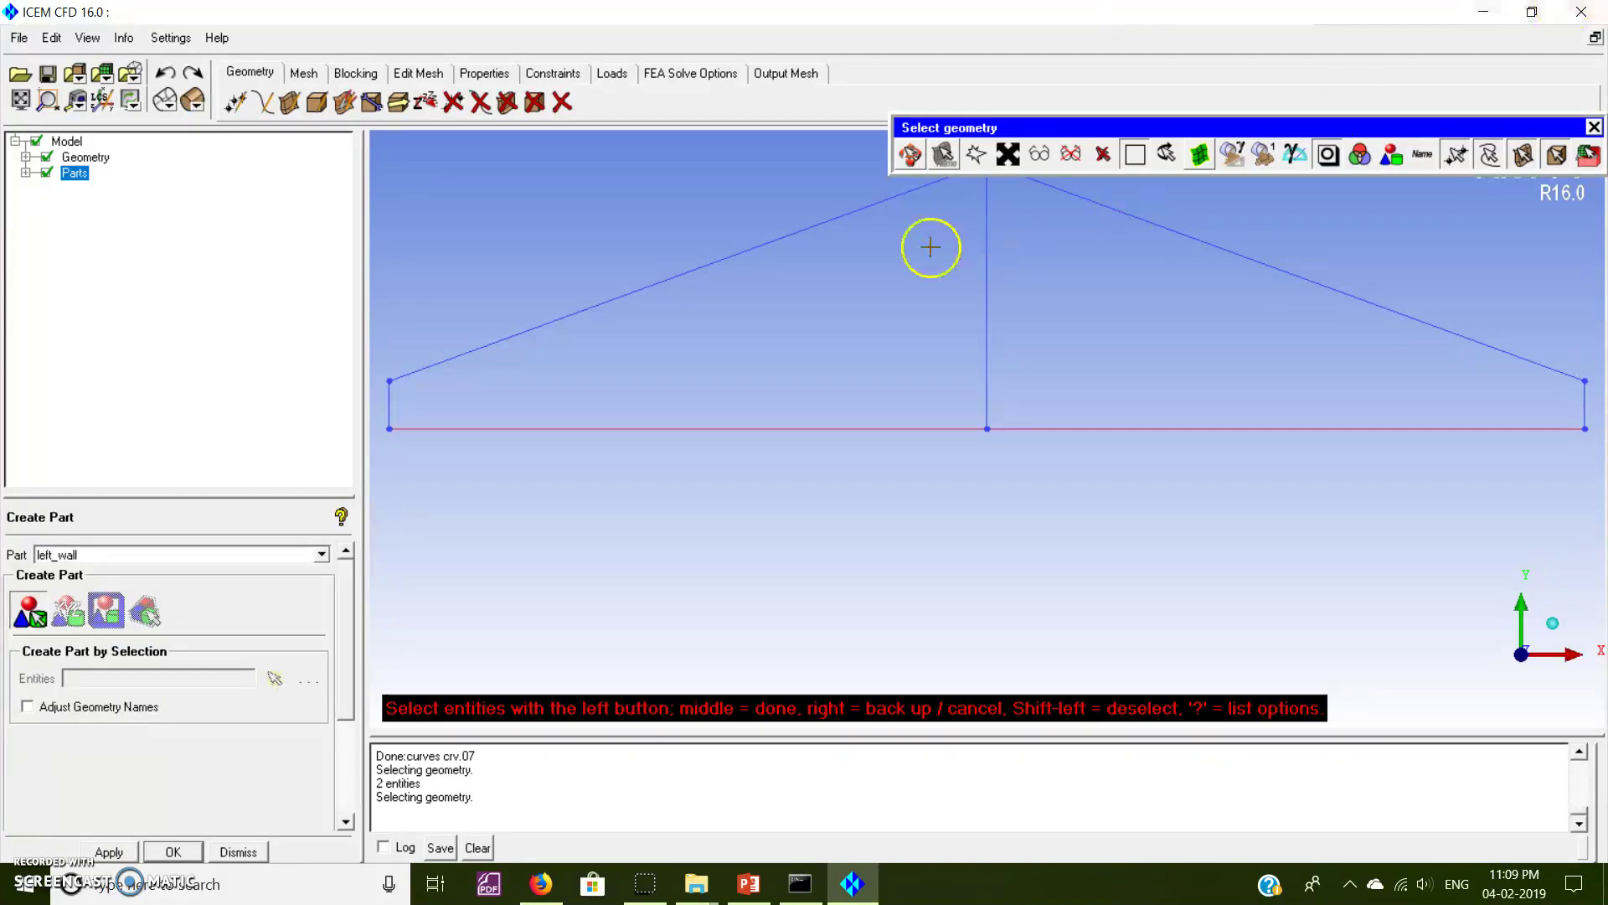
pyautogui.click(403, 404)
pyautogui.middleClick(499, 388)
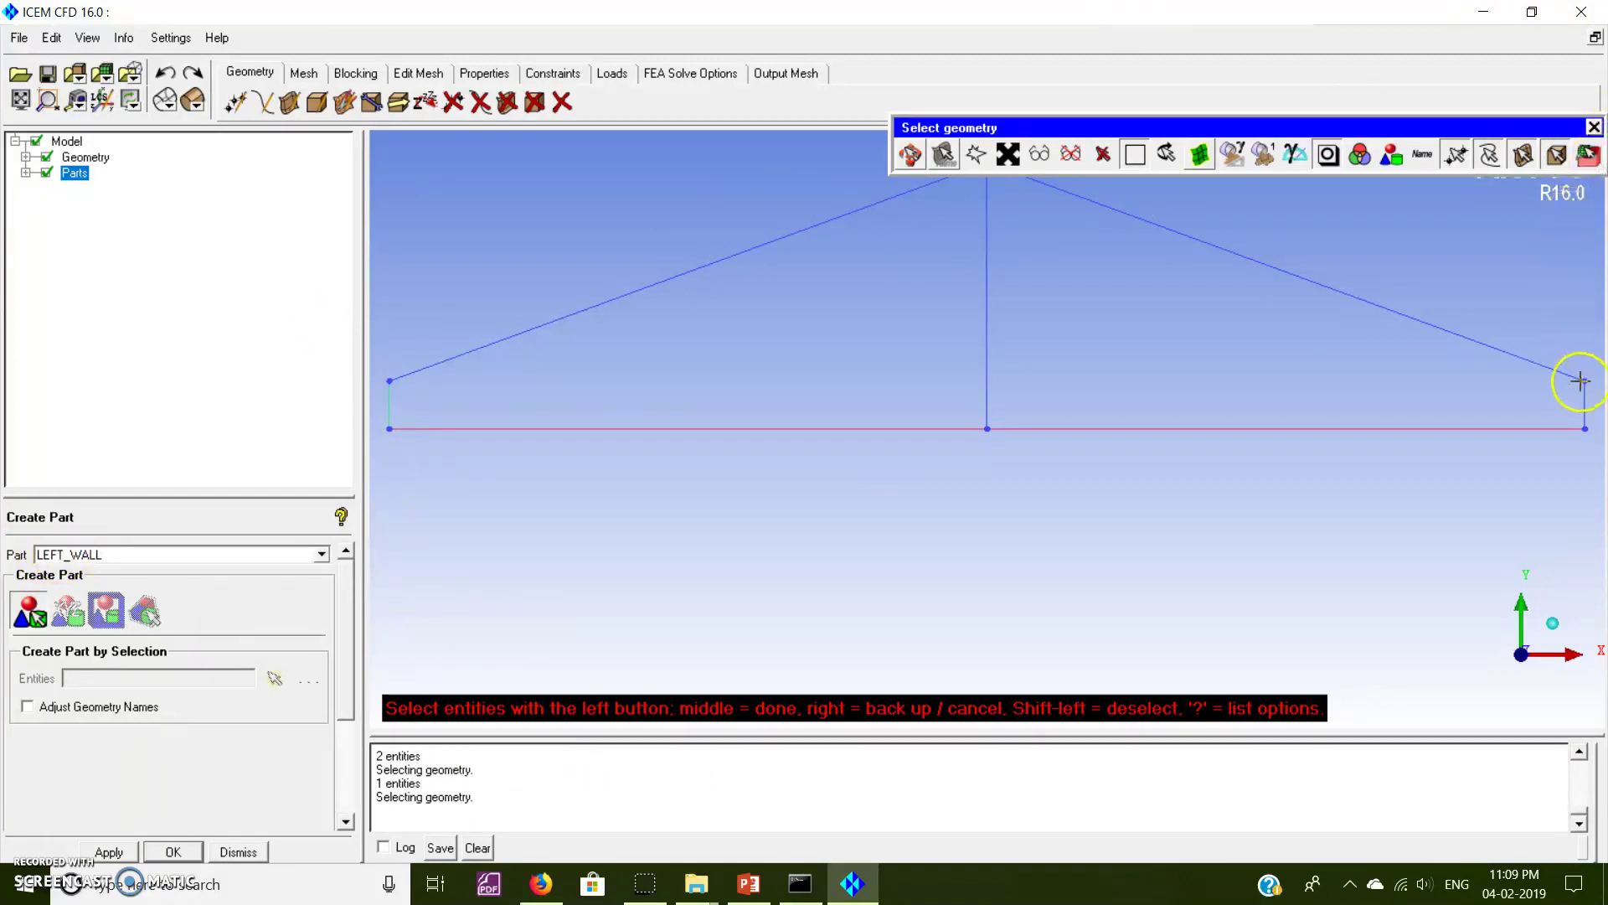
# Create a part named RIGHT_WALL from the short vertical curve at the right end.
pyautogui.click(1568, 411)
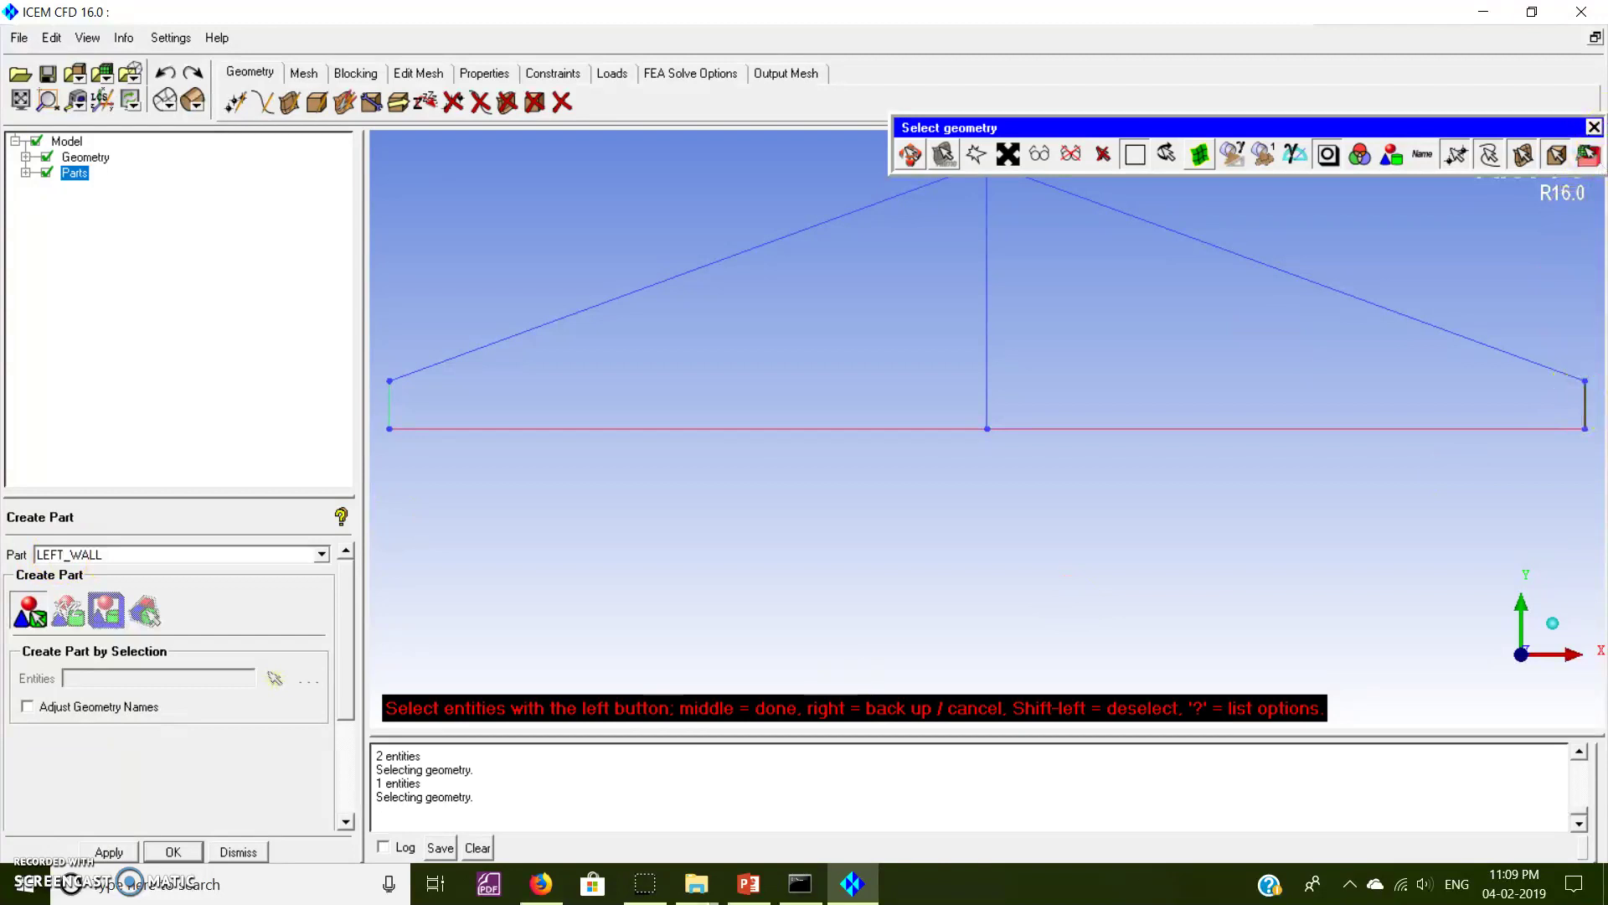
pyautogui.moveTo(65, 554); pyautogui.dragTo(10, 562)
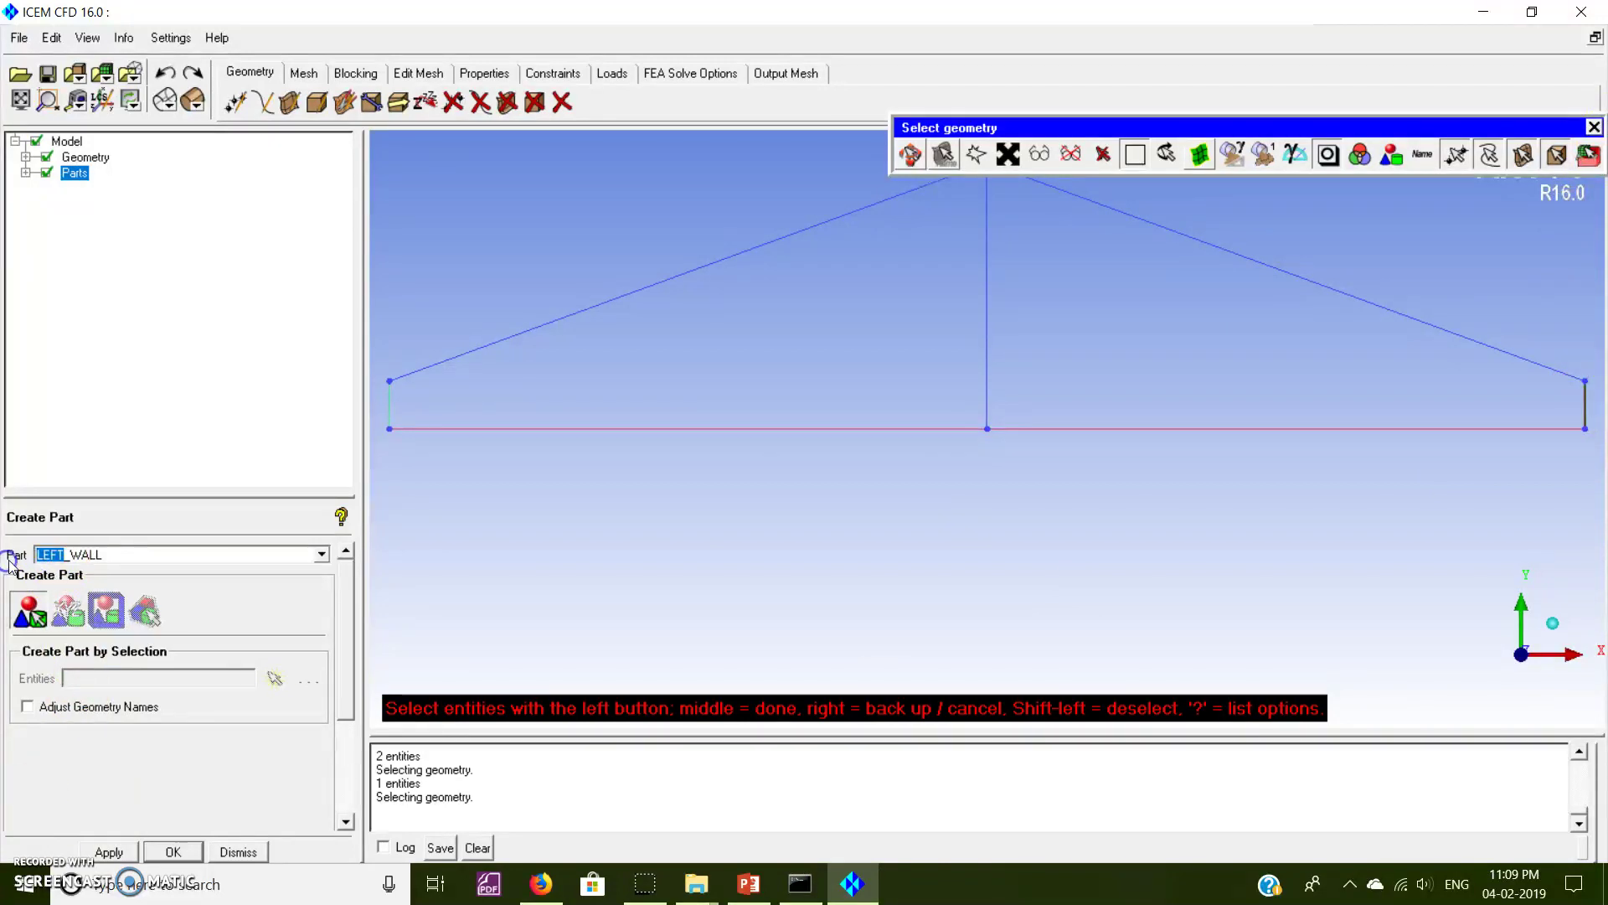
pyautogui.write('right')
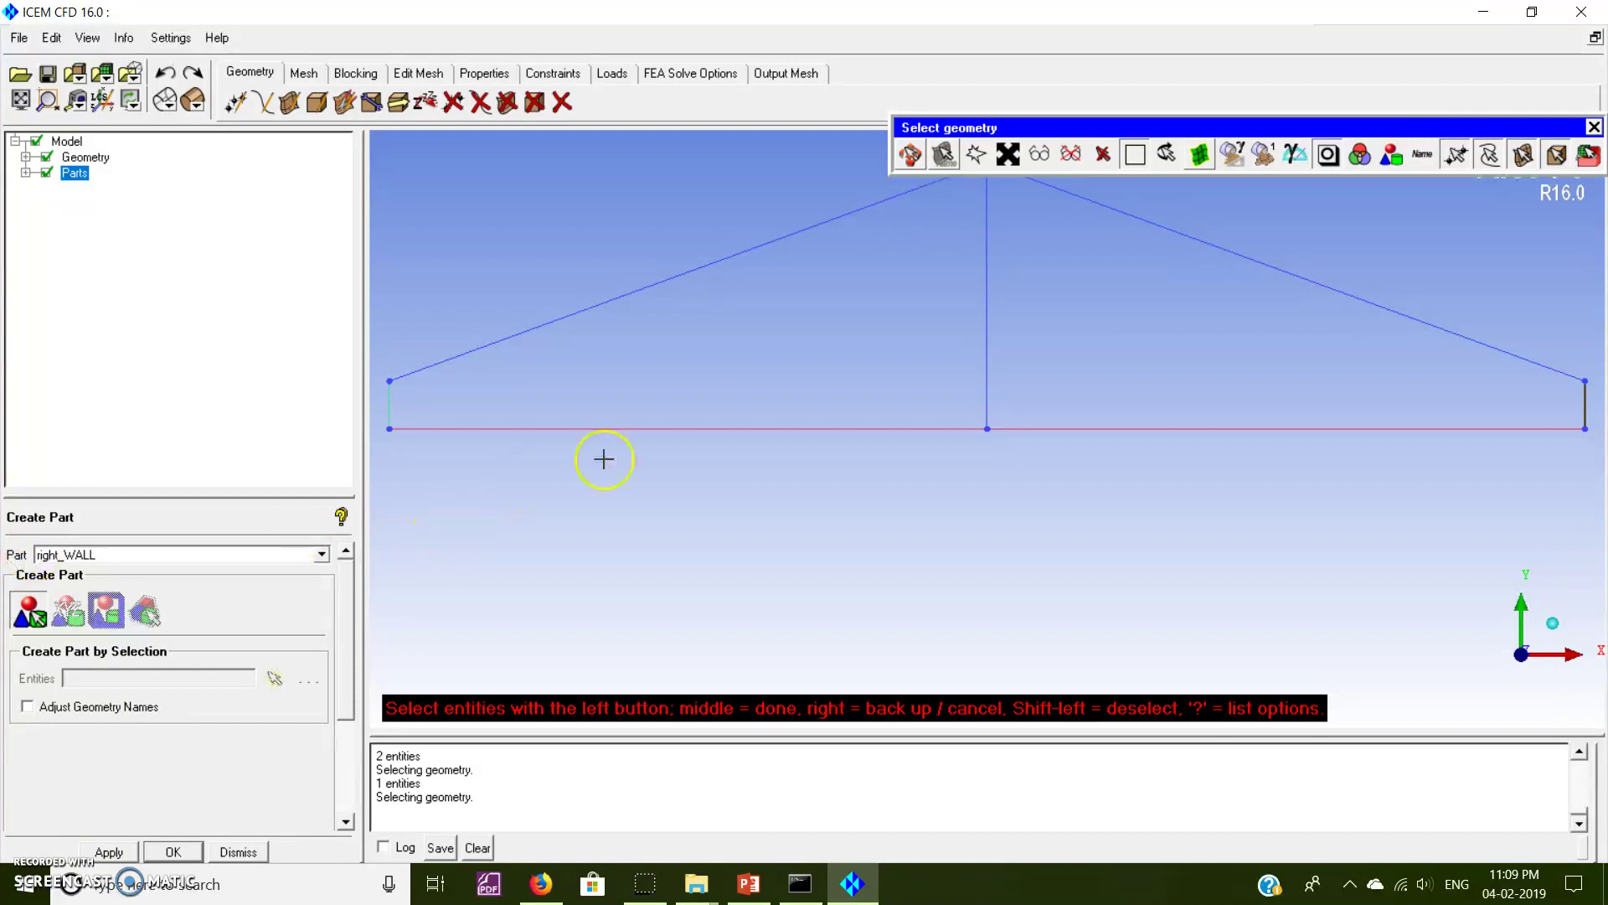
pyautogui.middleClick(1214, 508)
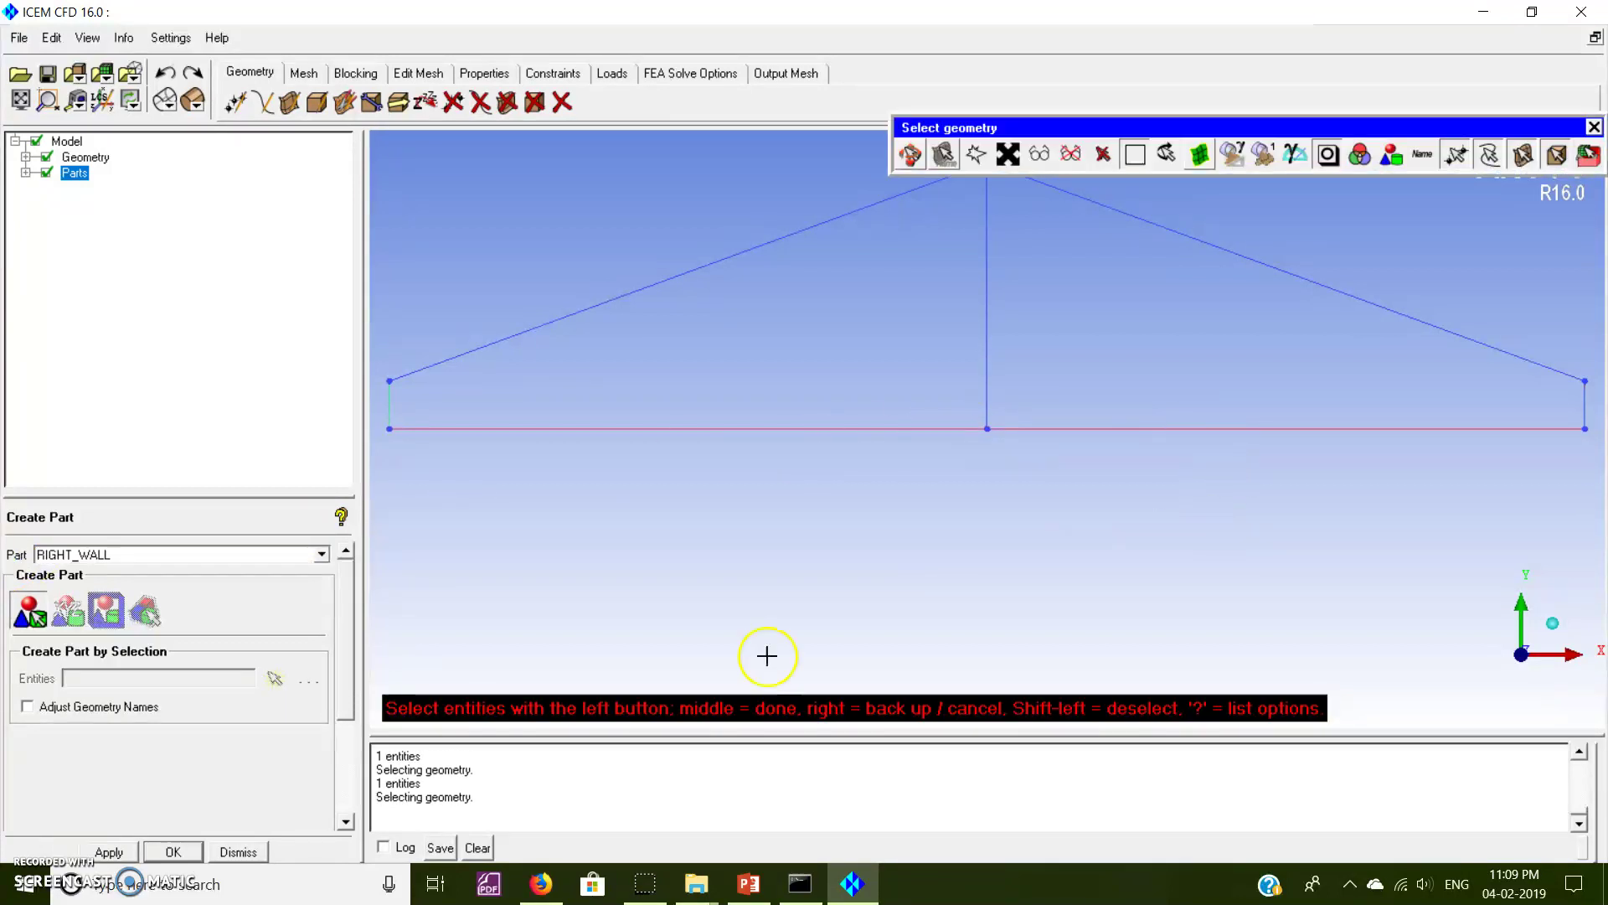
# Create a part named RIGHT_GLASS from the right sloping curve.
pyautogui.moveTo(111, 554); pyautogui.dragTo(82, 556)
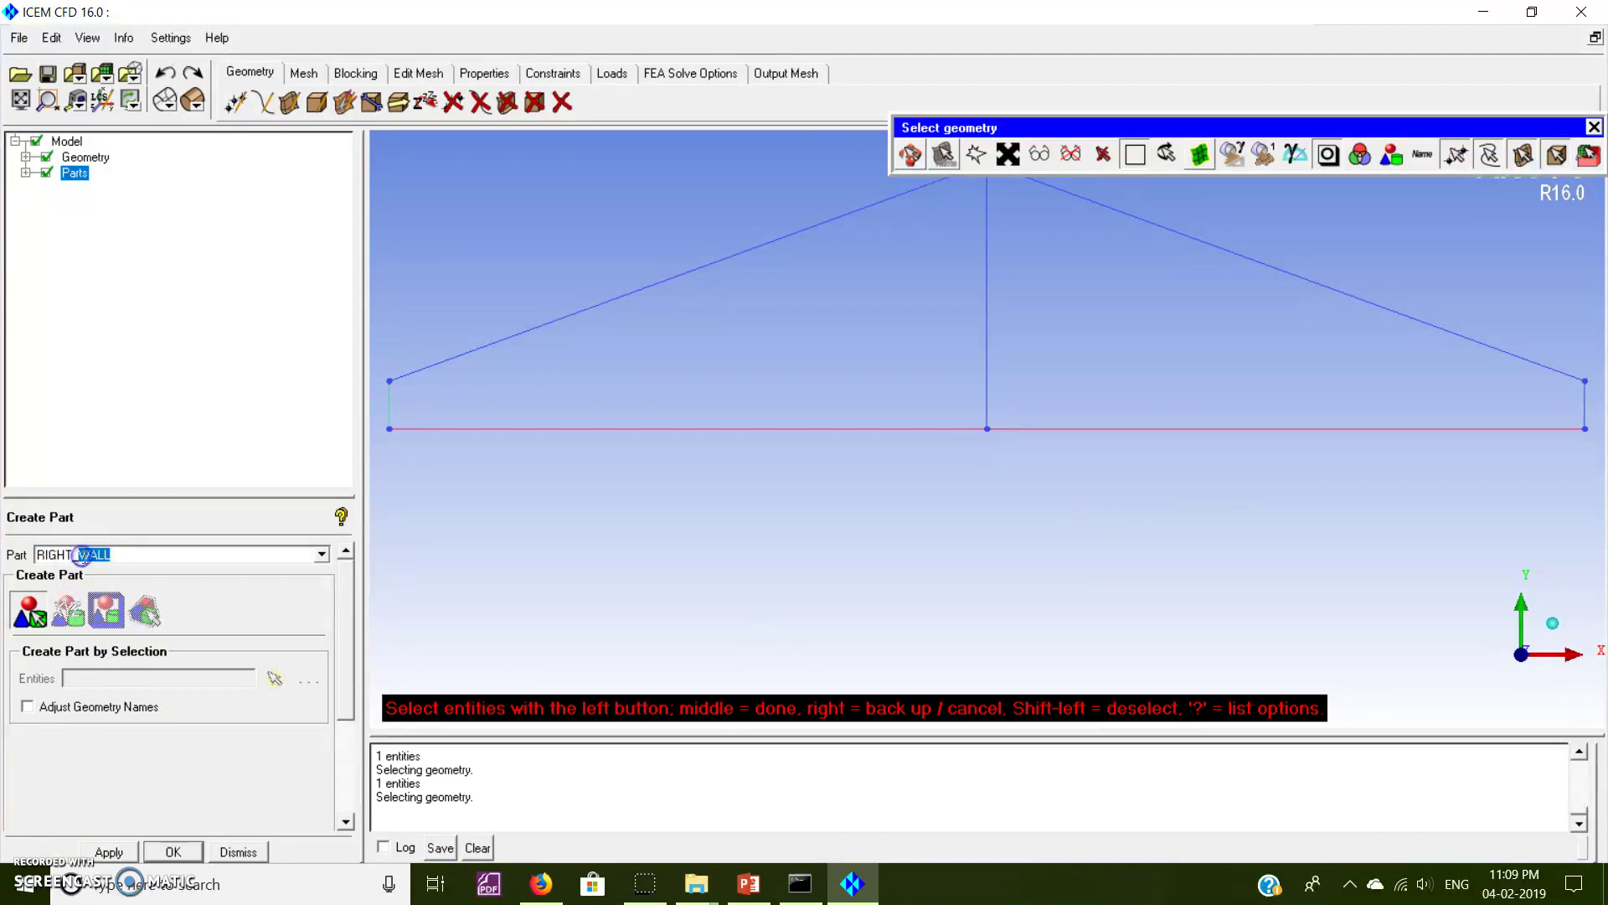
pyautogui.write('glass')
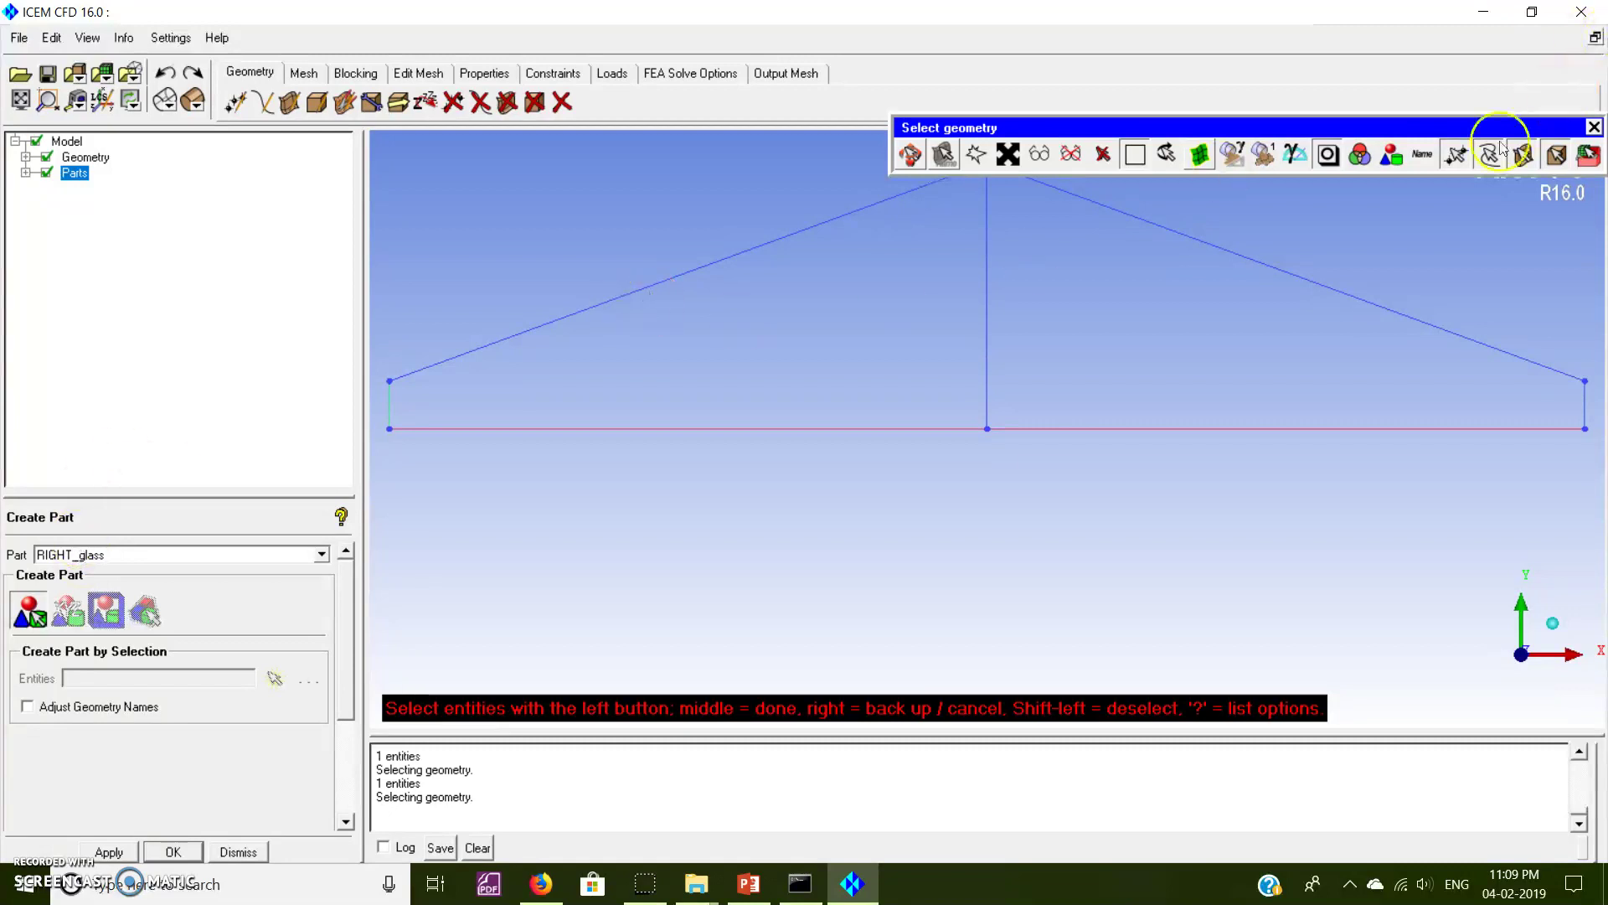
pyautogui.click(1273, 276)
pyautogui.middleClick(1103, 360)
pyautogui.middleClick(1104, 360)
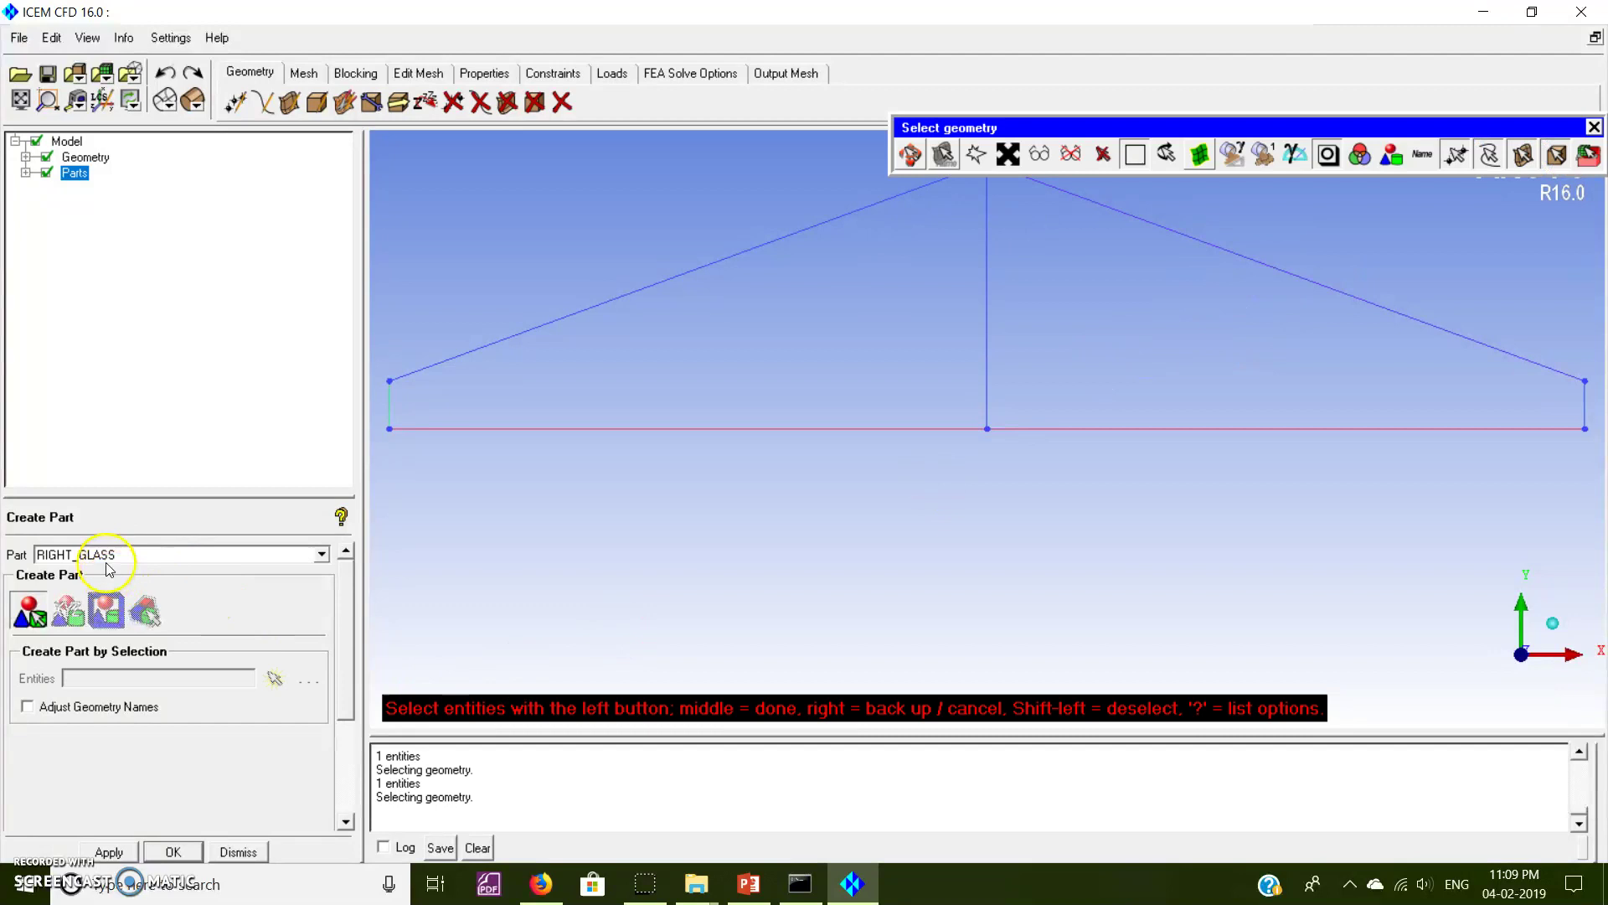
# Create a part named LEFT_GLASS from the left sloping curve.
pyautogui.moveTo(78, 555); pyautogui.dragTo(4, 565)
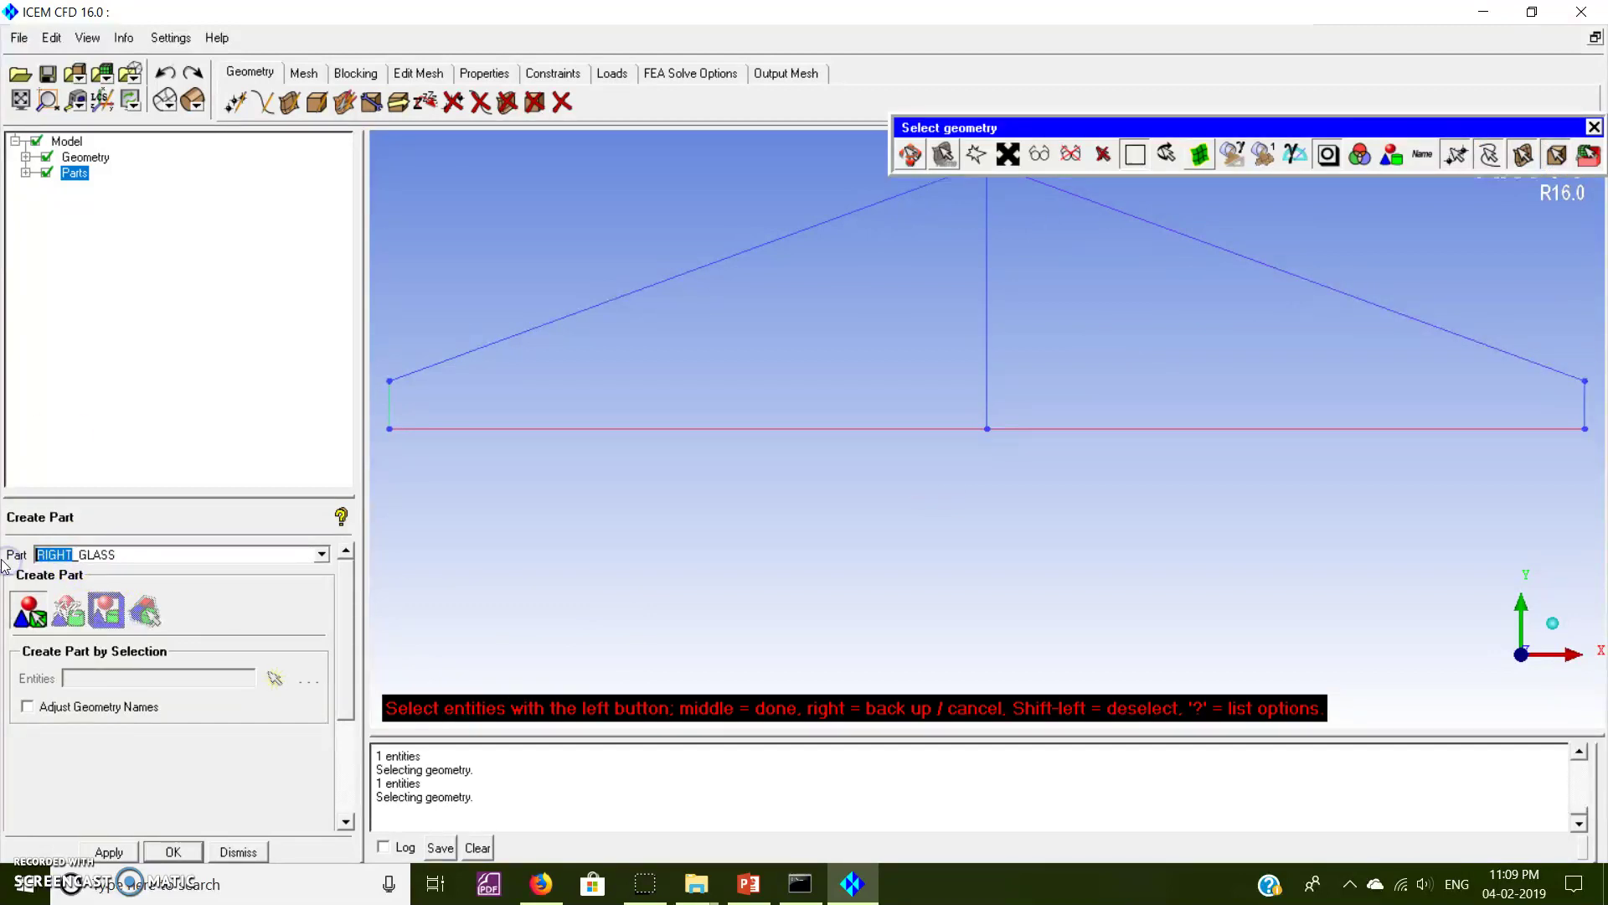
pyautogui.write('L')
pyautogui.click(661, 292)
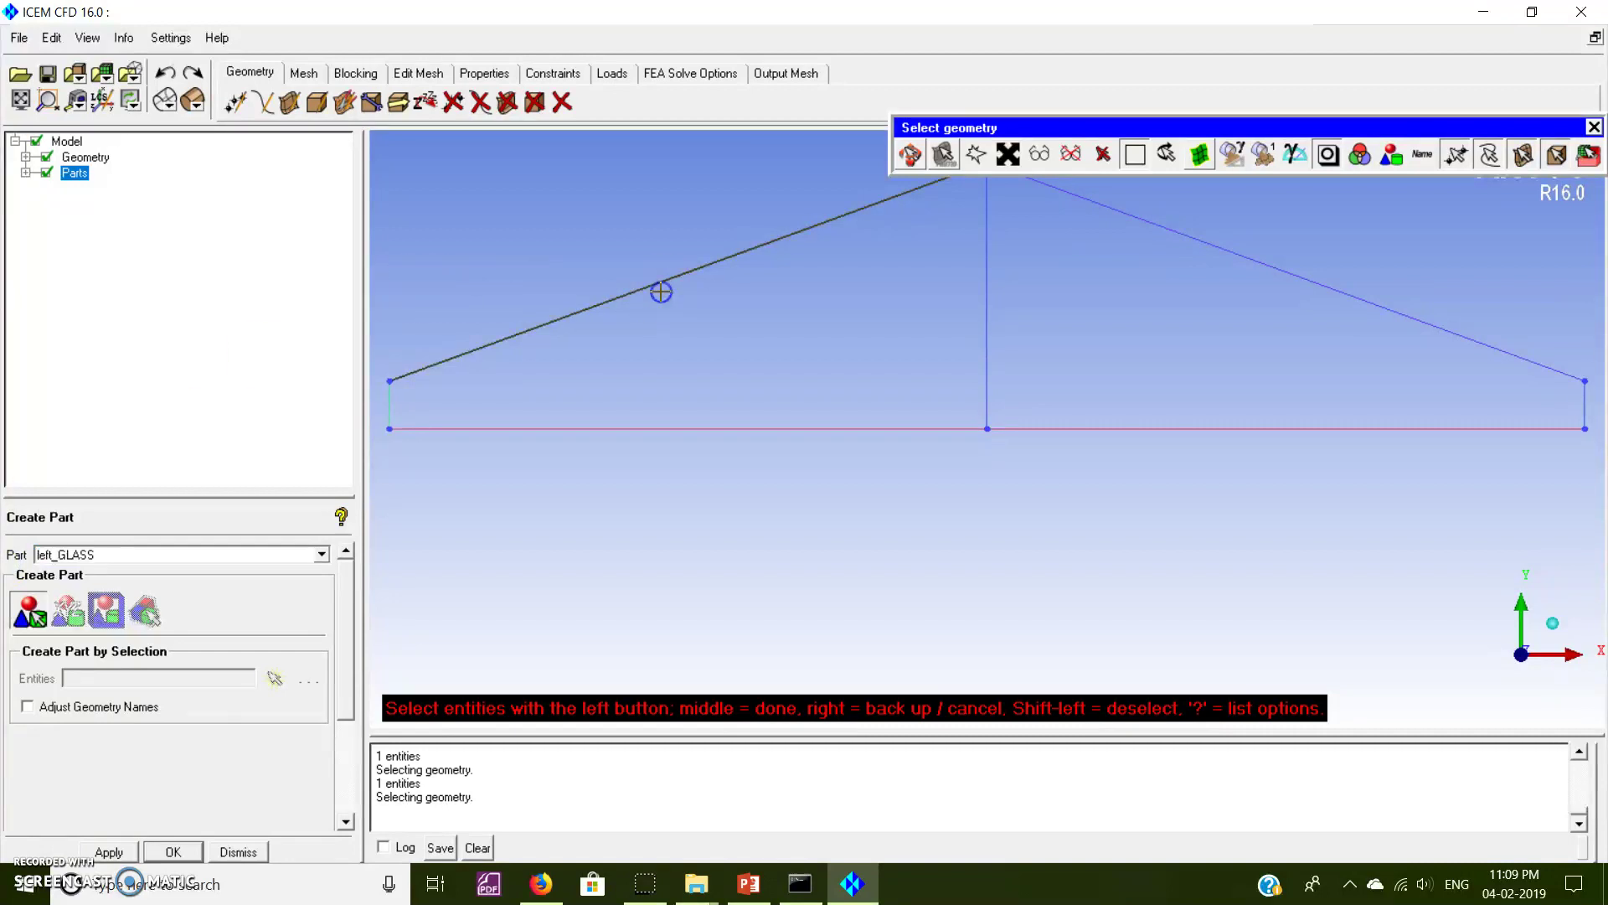
pyautogui.middleClick(692, 350)
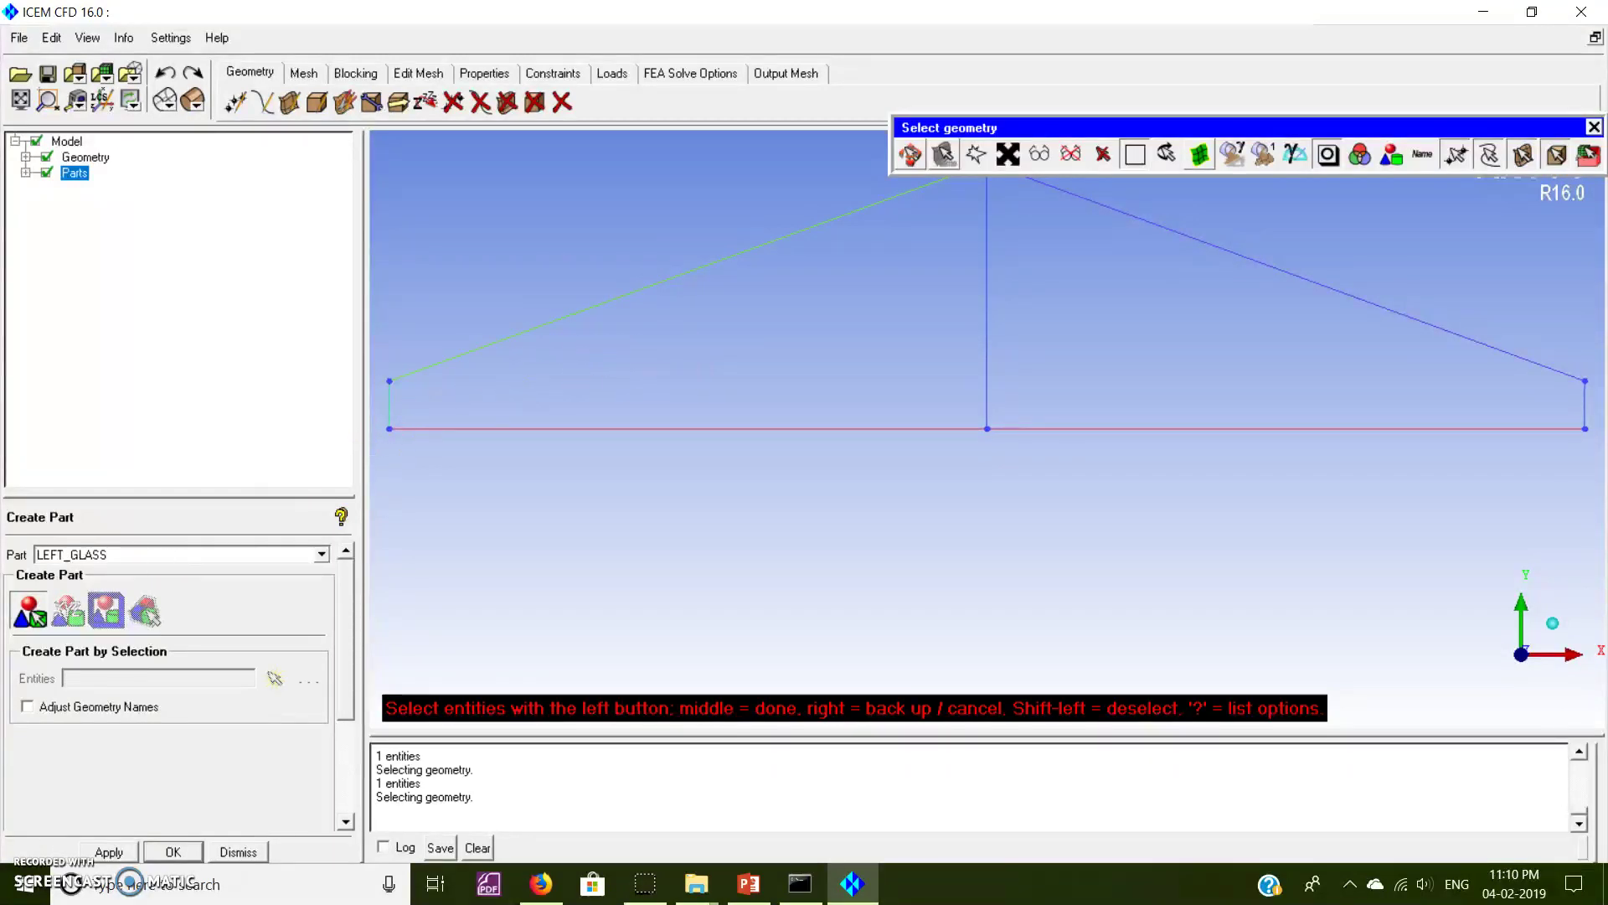
# List the model's parts and toggle the visibility of the wall, glass and bottom parts to check which curve each contains.
pyautogui.click(25, 173)
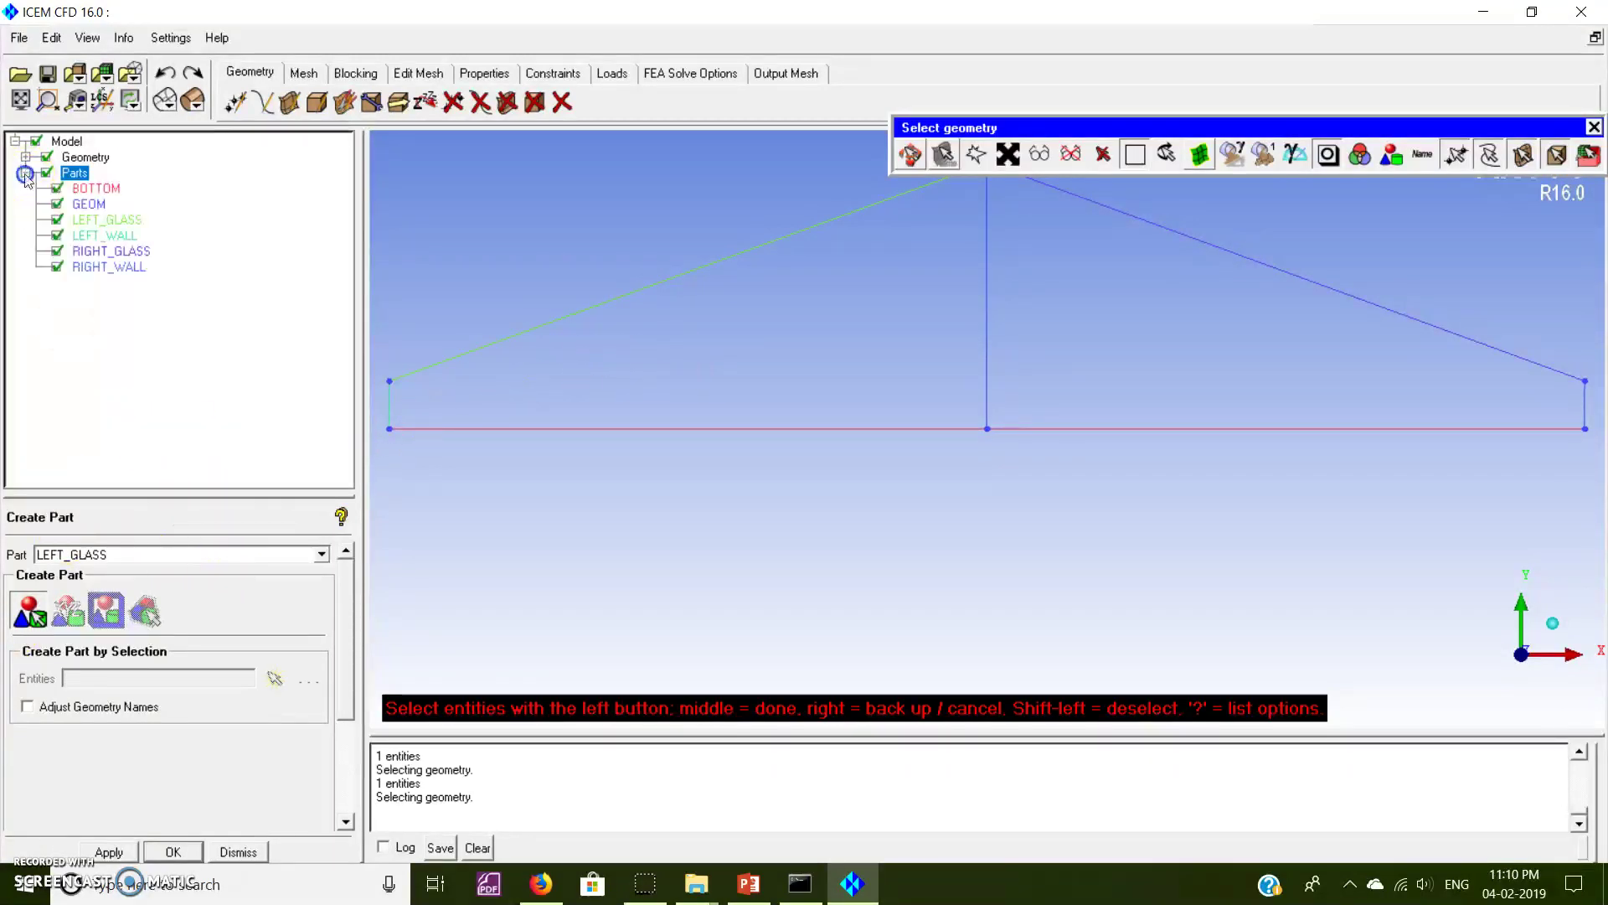
pyautogui.click(56, 270)
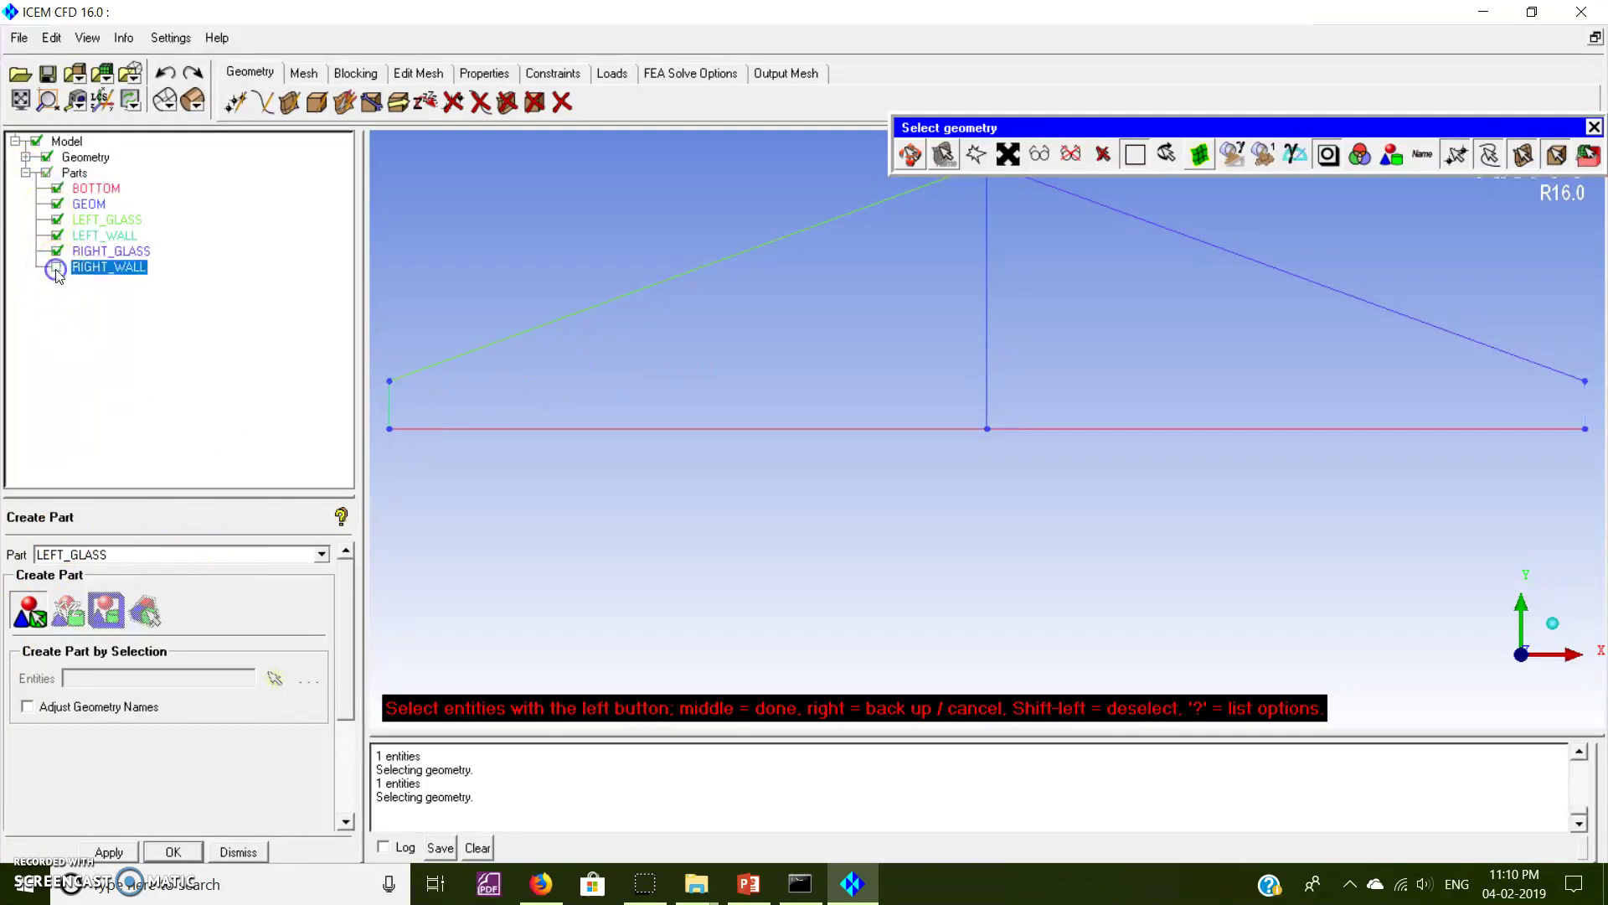
pyautogui.click(56, 251)
pyautogui.click(56, 251)
pyautogui.click(56, 236)
pyautogui.click(57, 235)
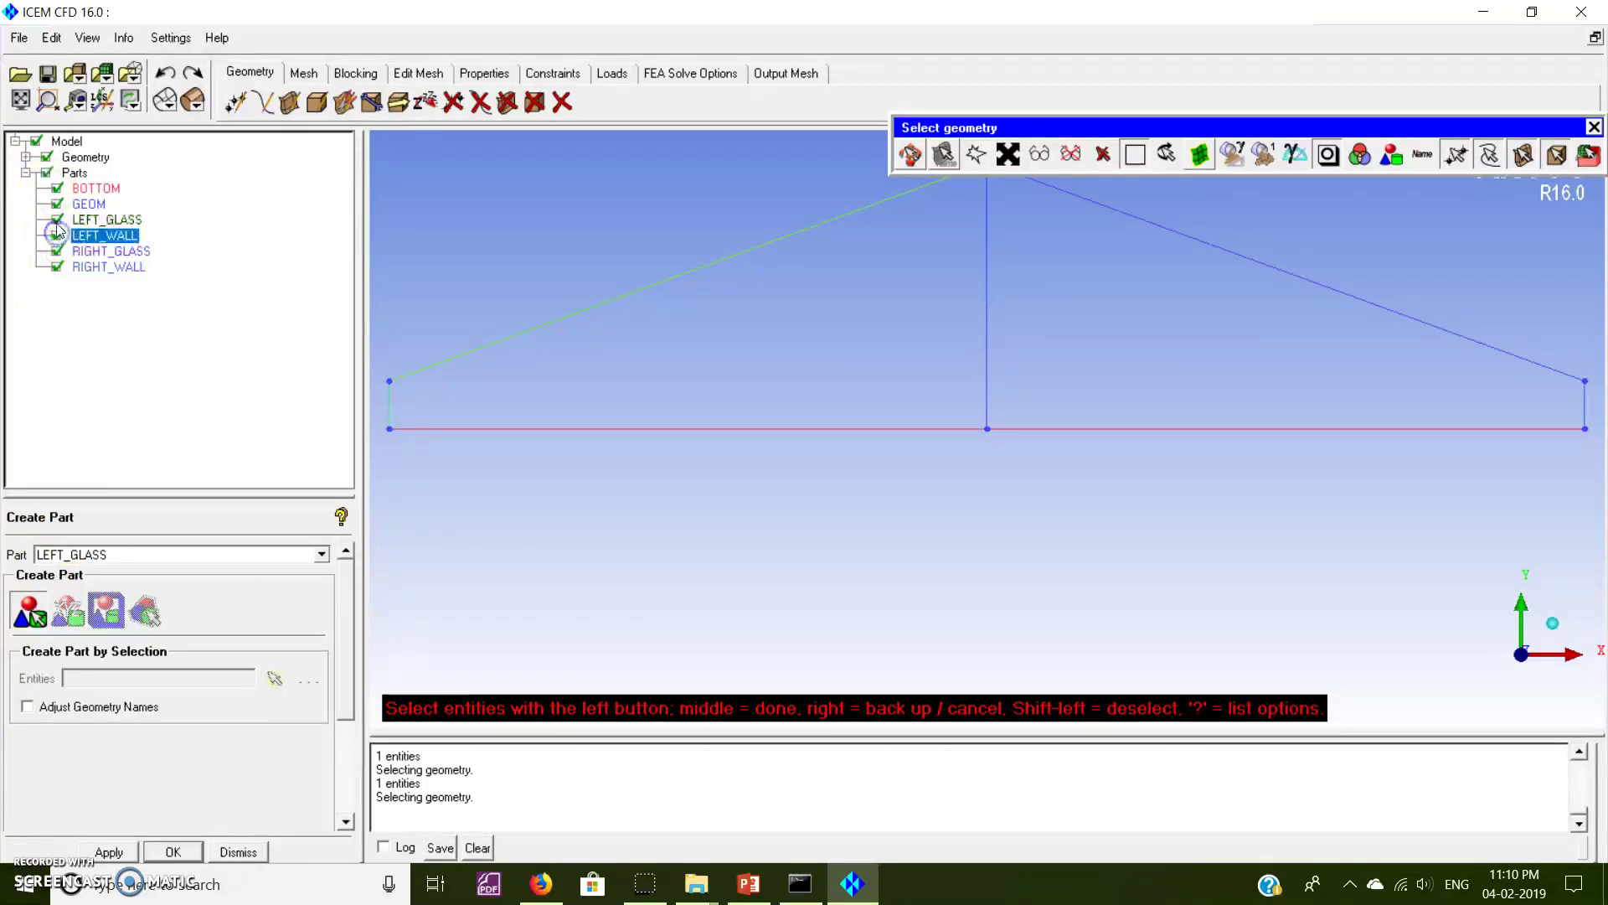
pyautogui.click(56, 219)
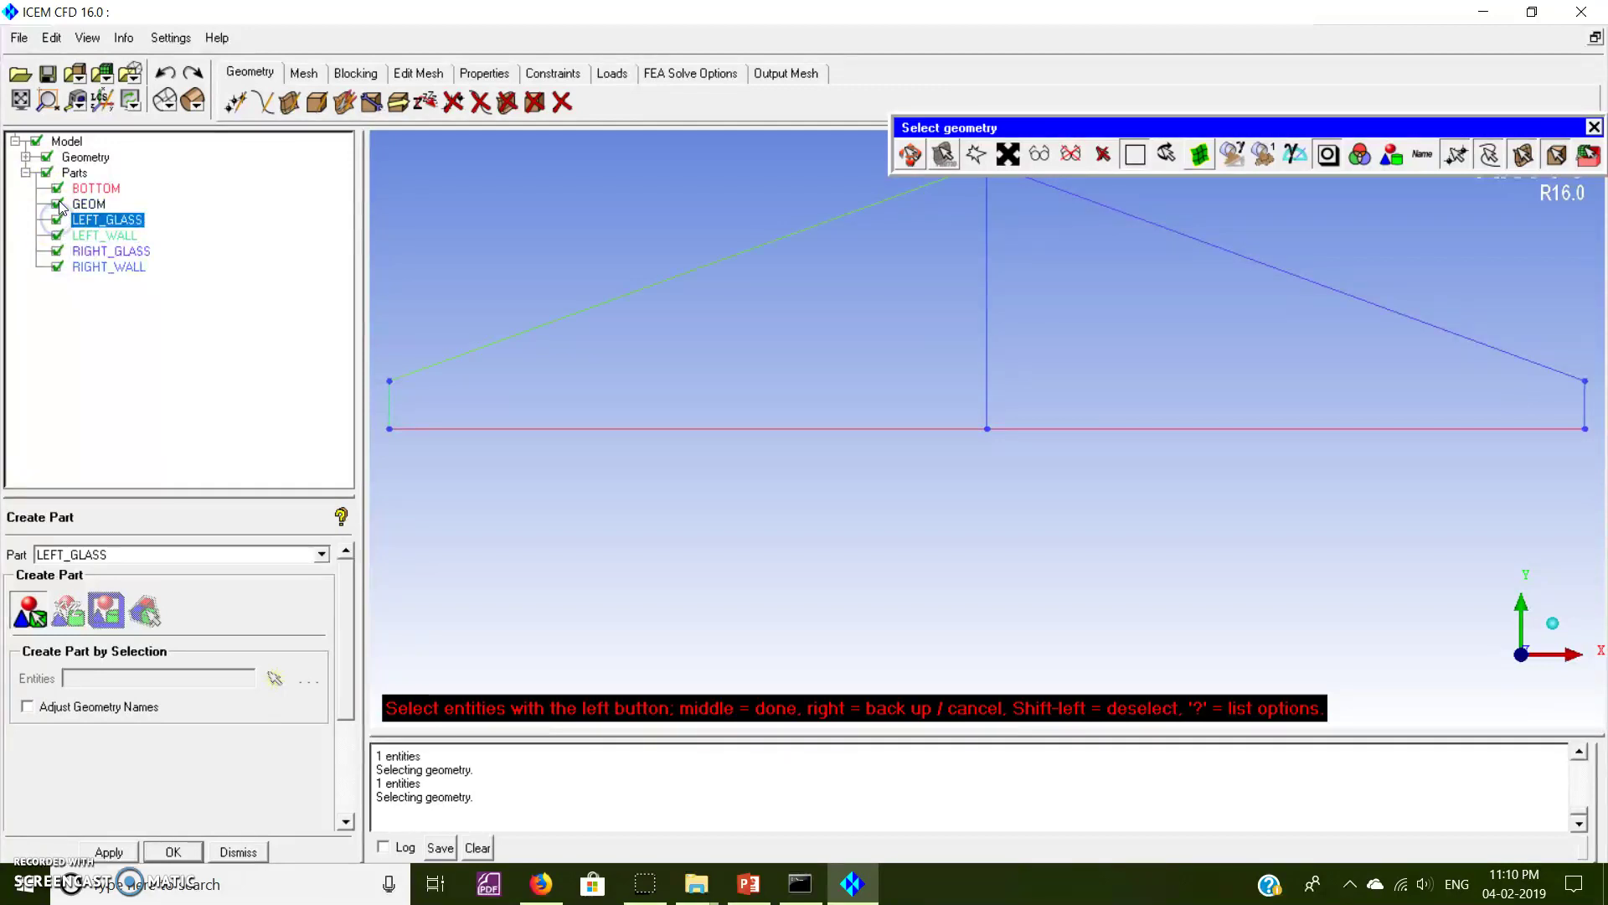
pyautogui.click(56, 188)
pyautogui.click(56, 187)
# Initialize the blocking as a 2D Planar block in the SOLID part.
pyautogui.click(294, 89)
pyautogui.click(356, 70)
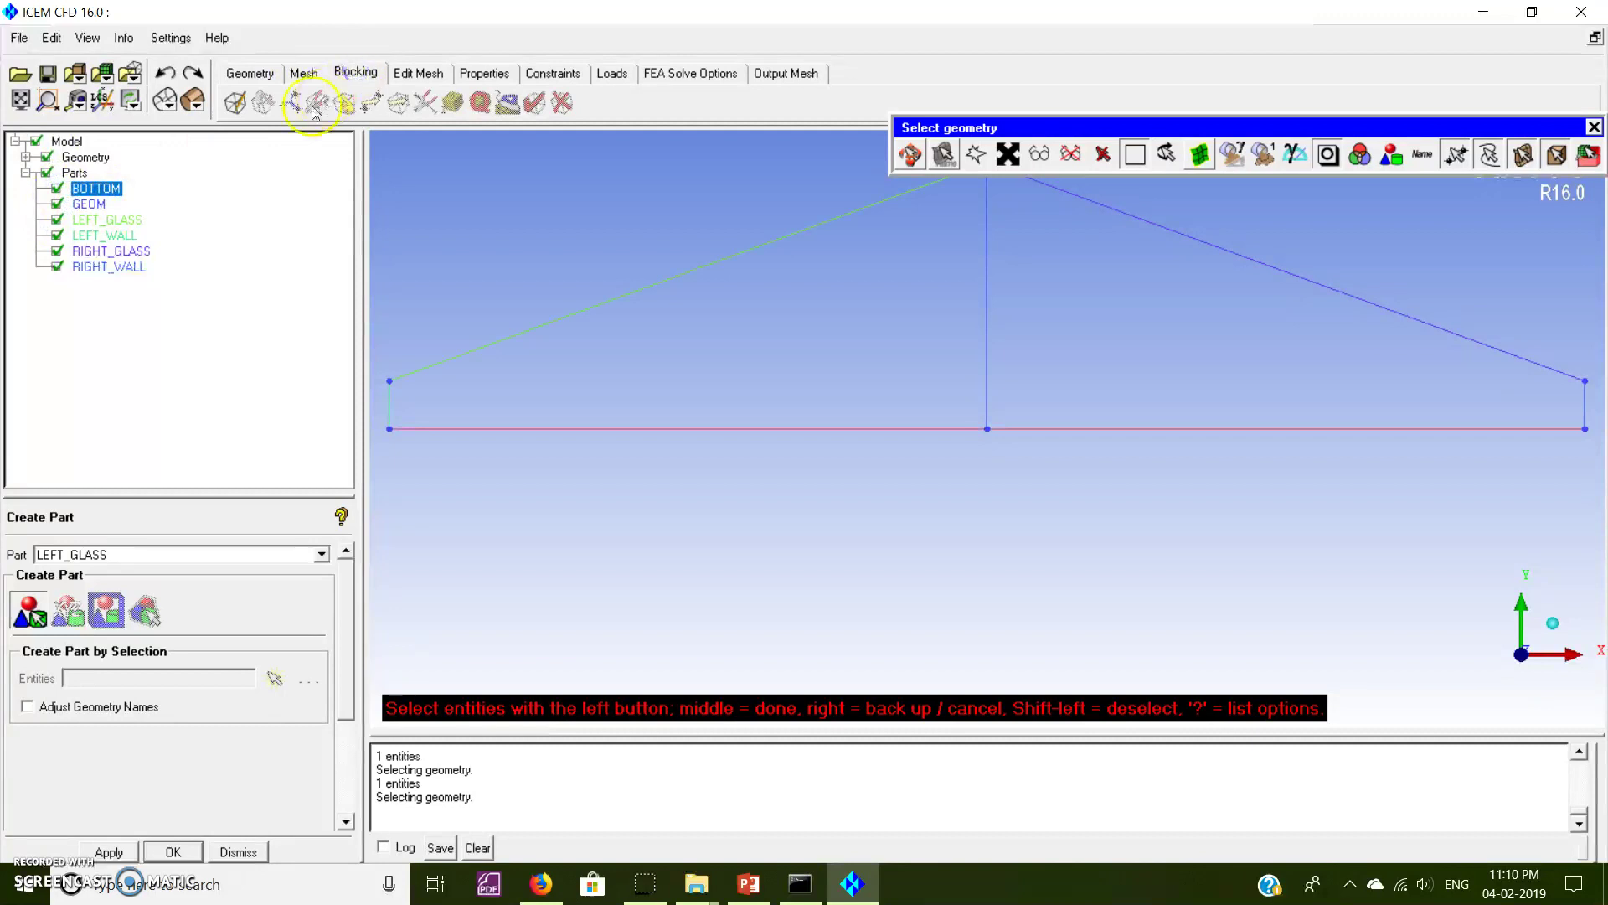
pyautogui.click(240, 108)
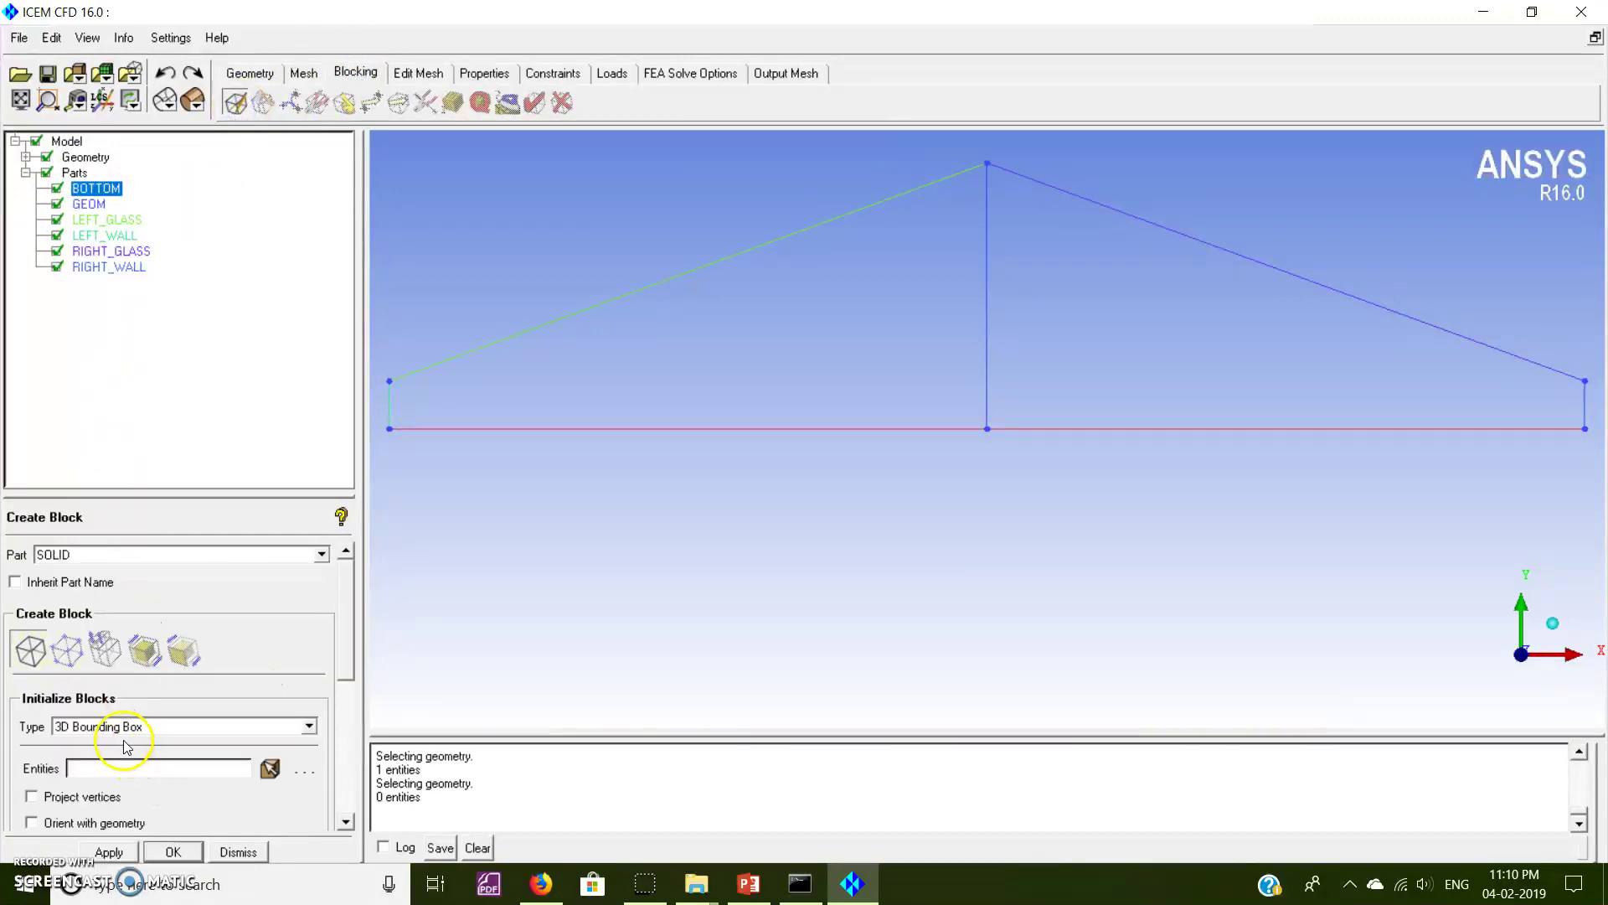
pyautogui.click(116, 728)
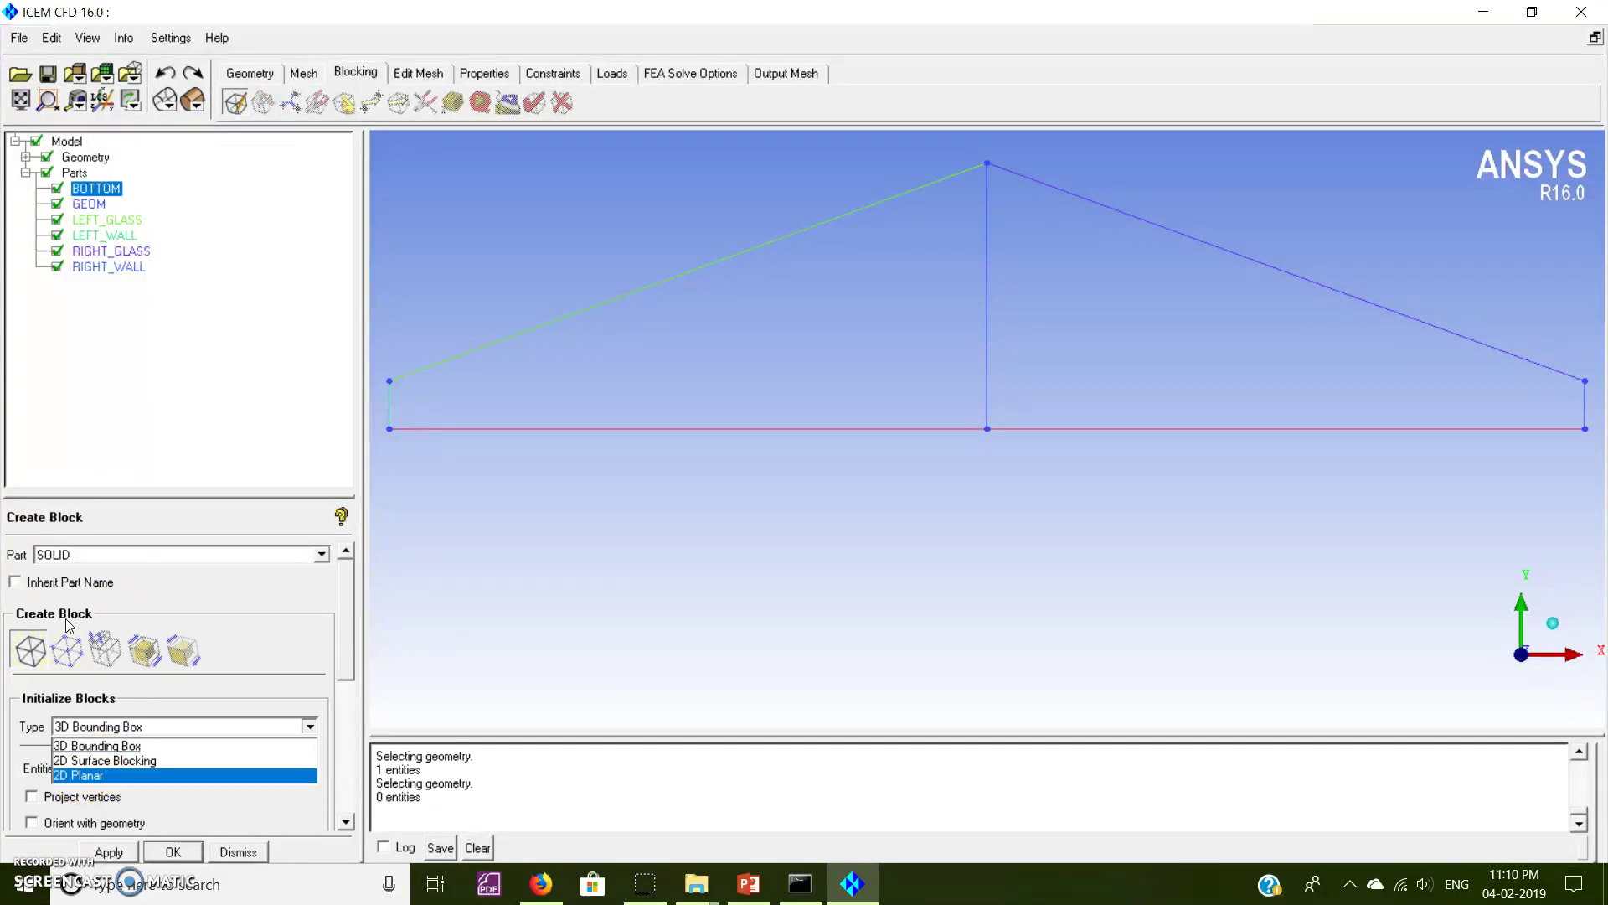
pyautogui.click(88, 775)
pyautogui.click(101, 852)
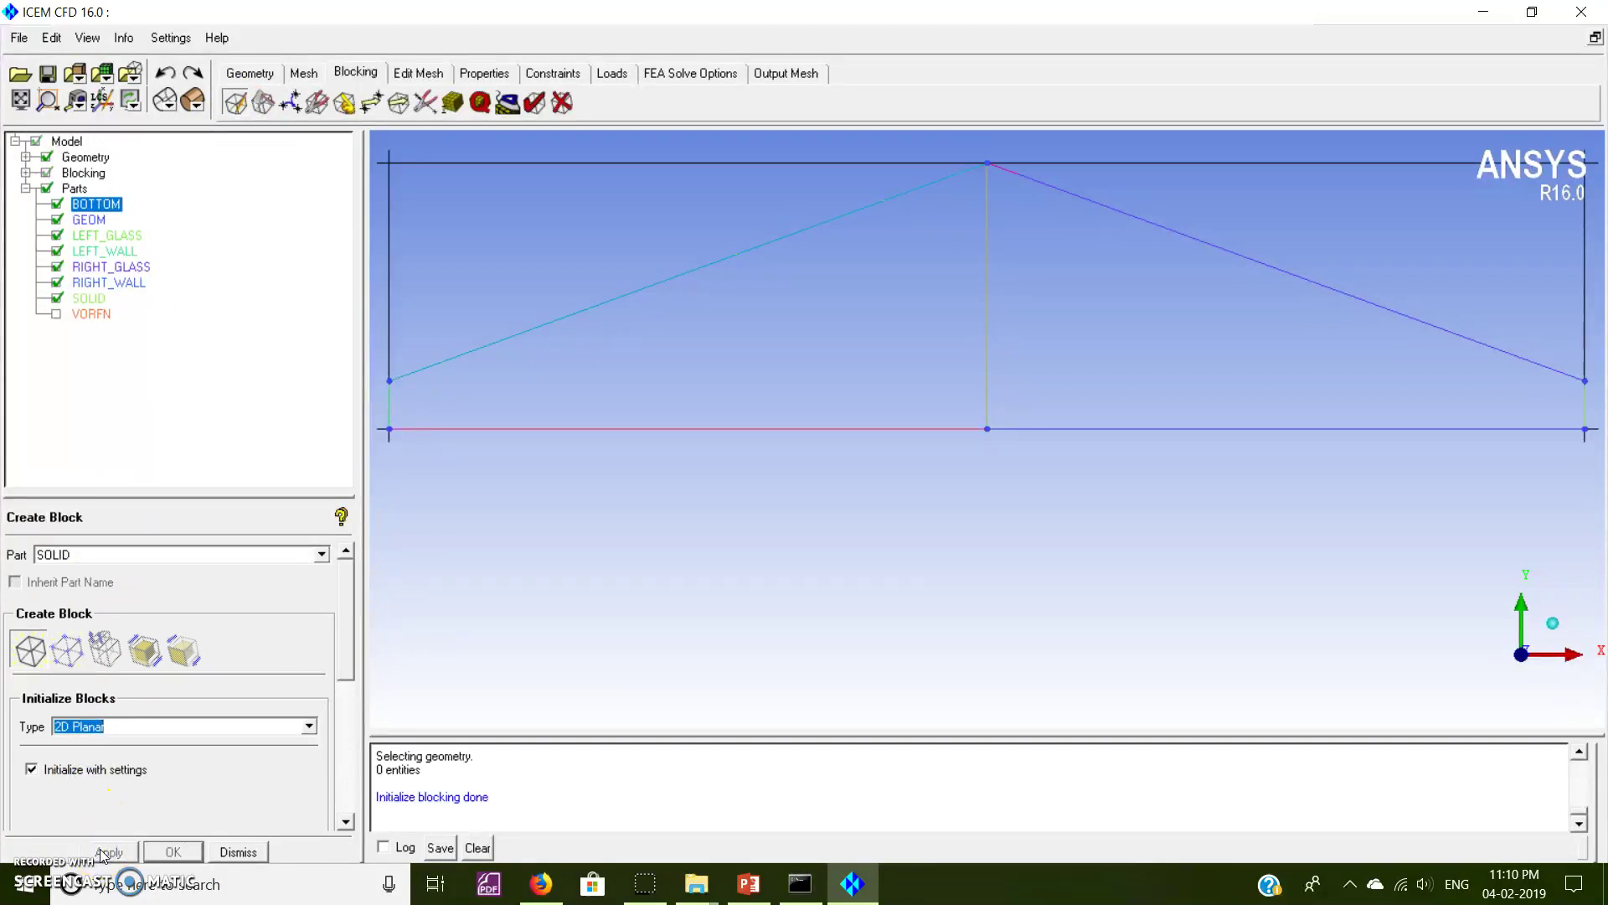
# Toggle the geometry display to compare the initialized block's outline with the enclosure curves.
pyautogui.click(267, 102)
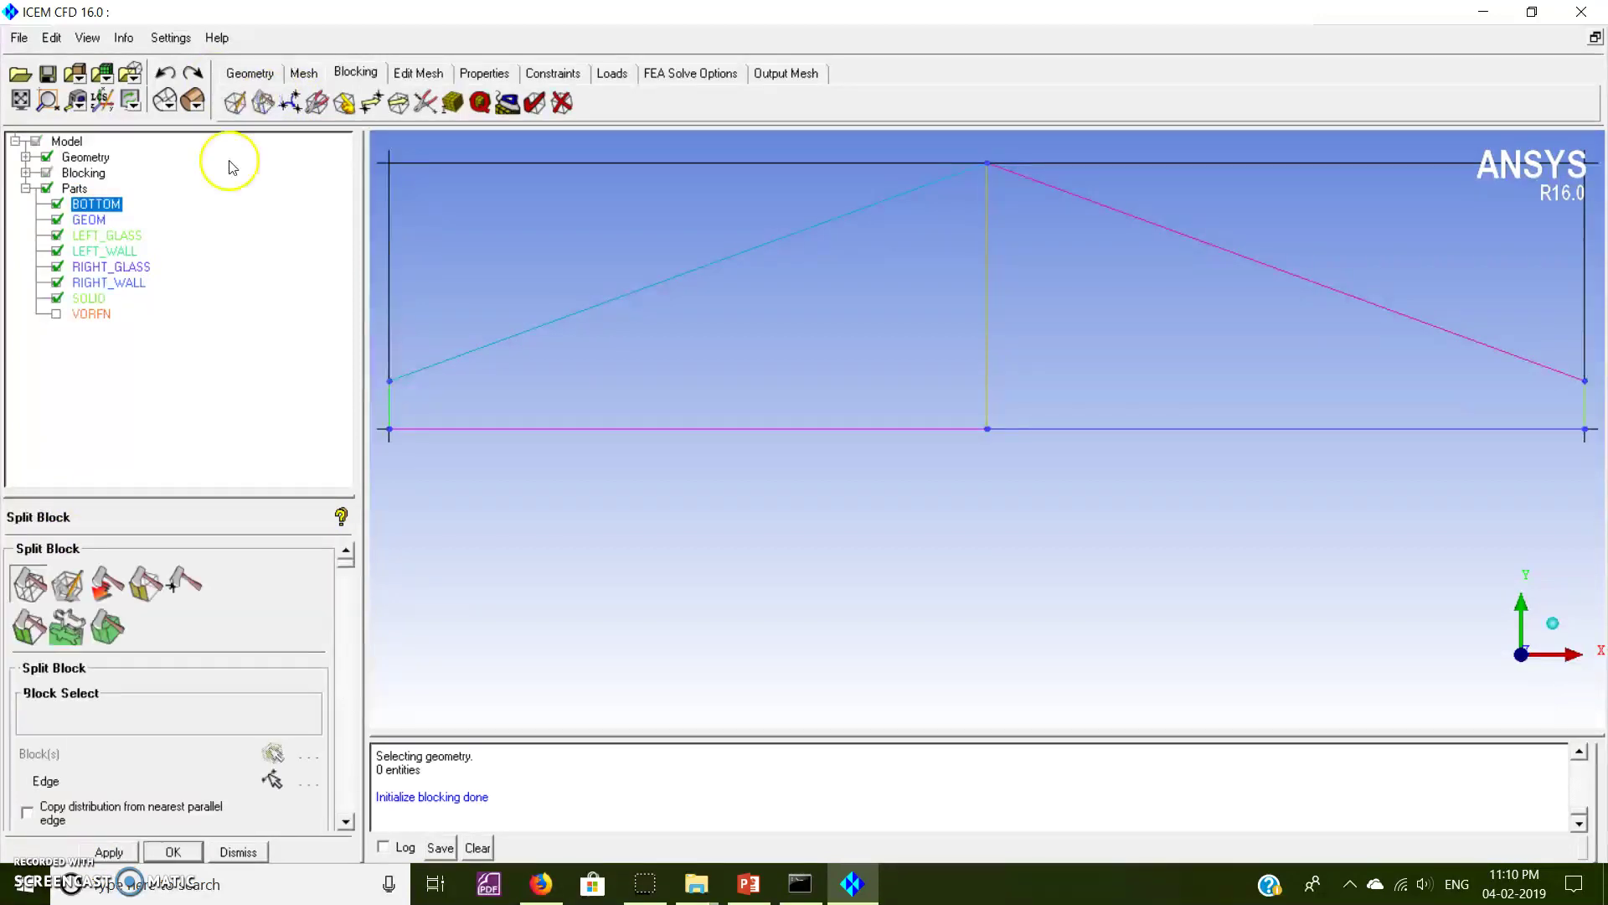
pyautogui.click(47, 157)
pyautogui.click(46, 156)
pyautogui.scroll(1, 665, 395)
pyautogui.scroll(-3, 666, 396)
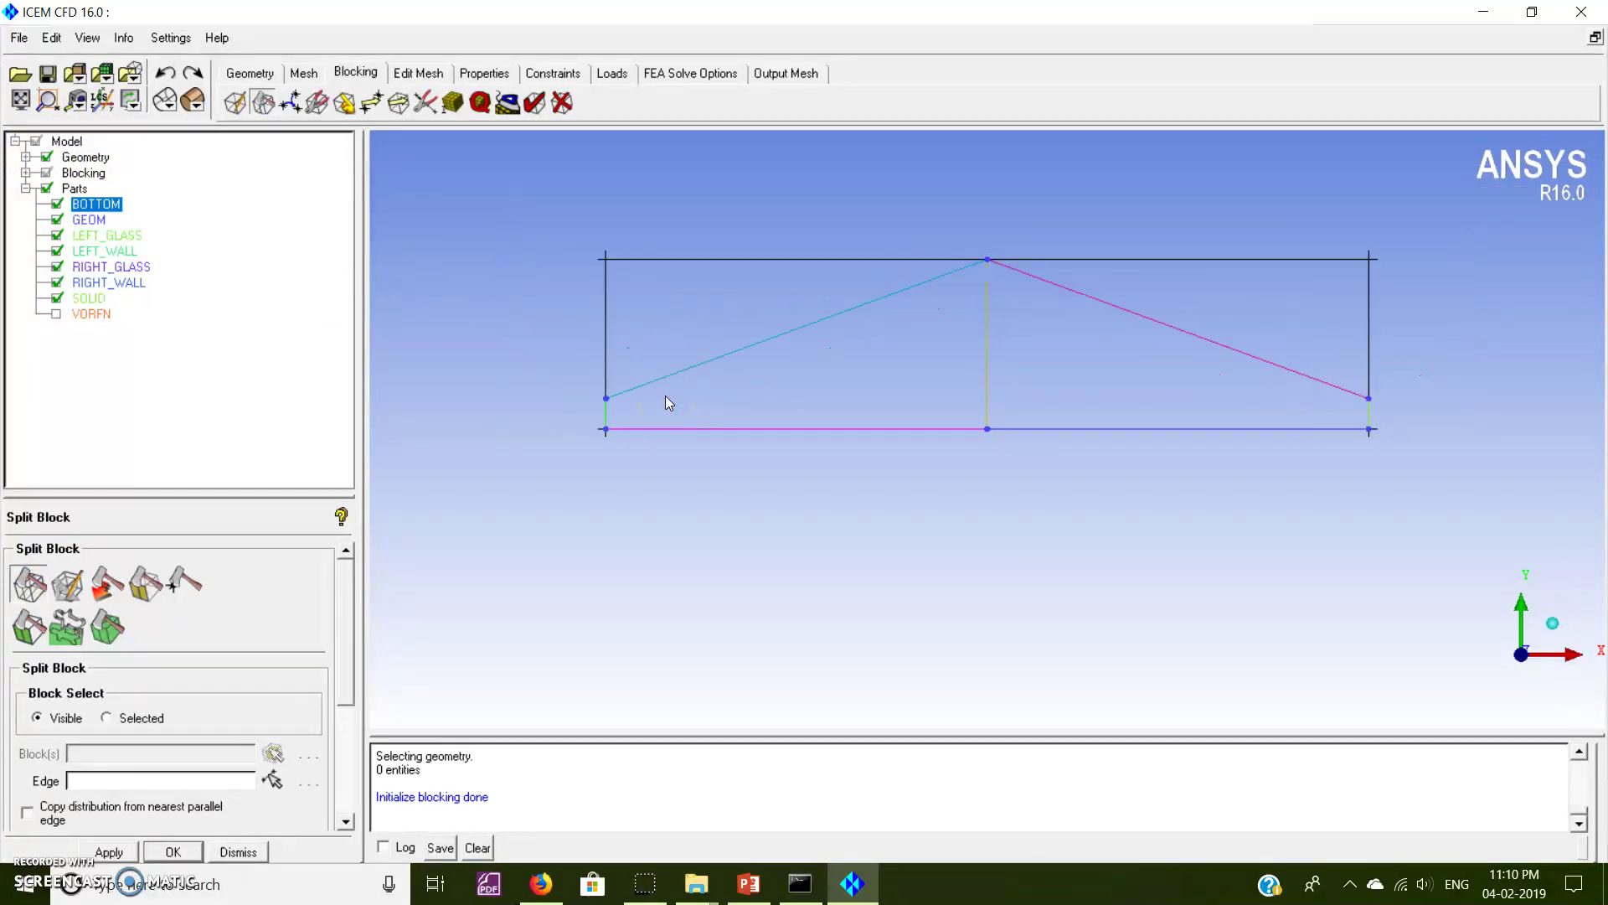
pyautogui.click(46, 157)
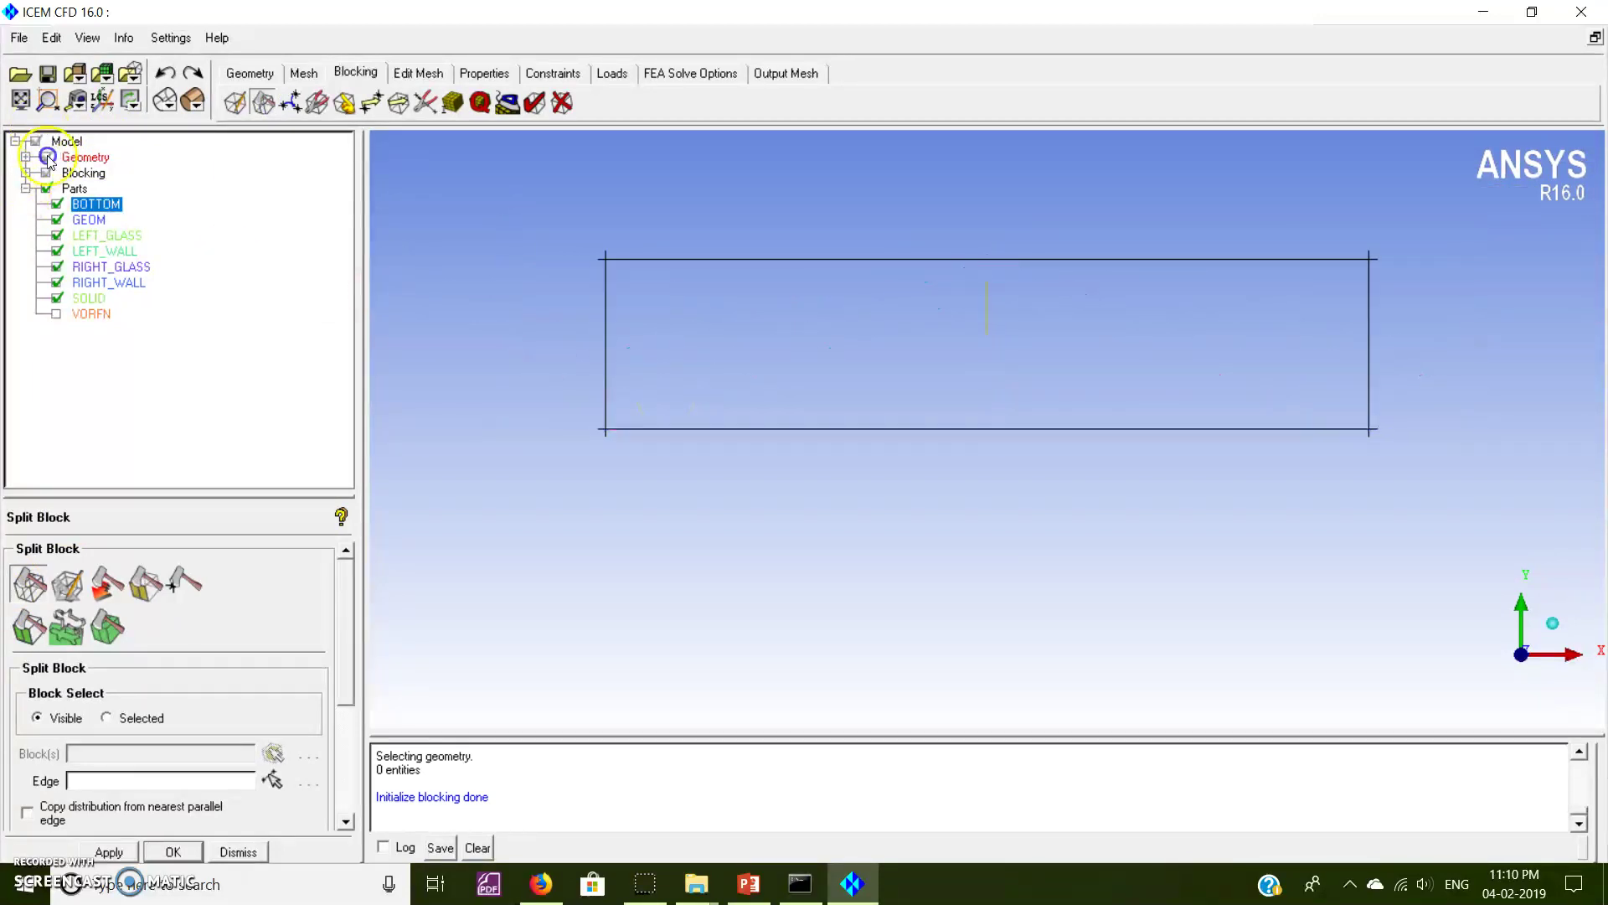
# Split the block's top edge at the apex point using the Prescribed point split method.
pyautogui.click(68, 586)
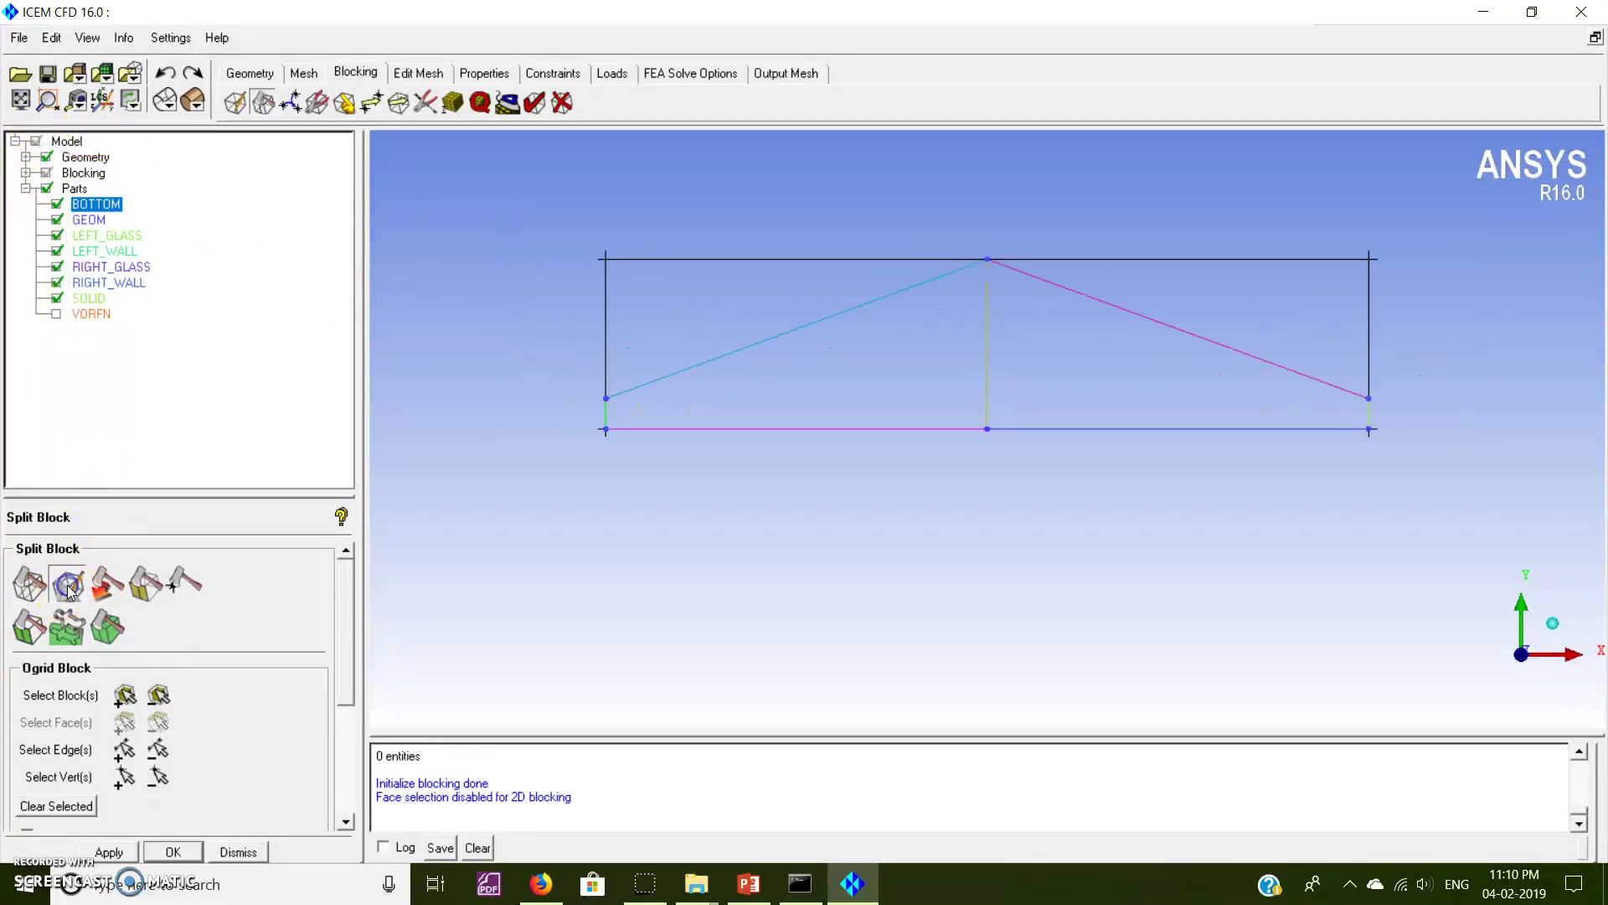
pyautogui.click(29, 584)
pyautogui.click(199, 639)
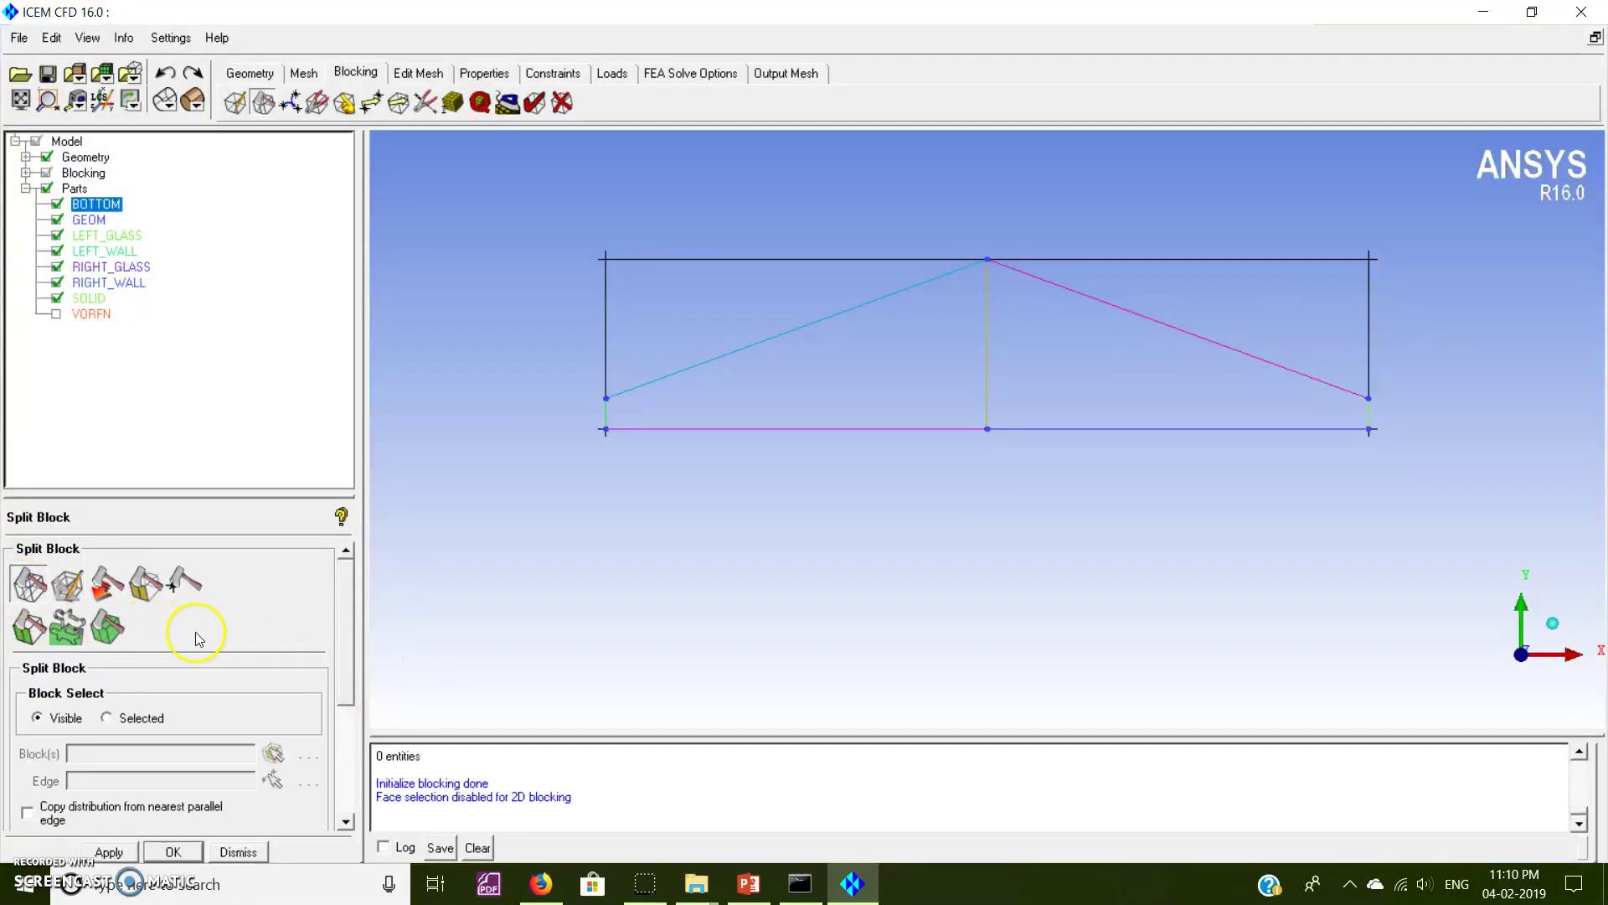
pyautogui.scroll(-1, 349, 663)
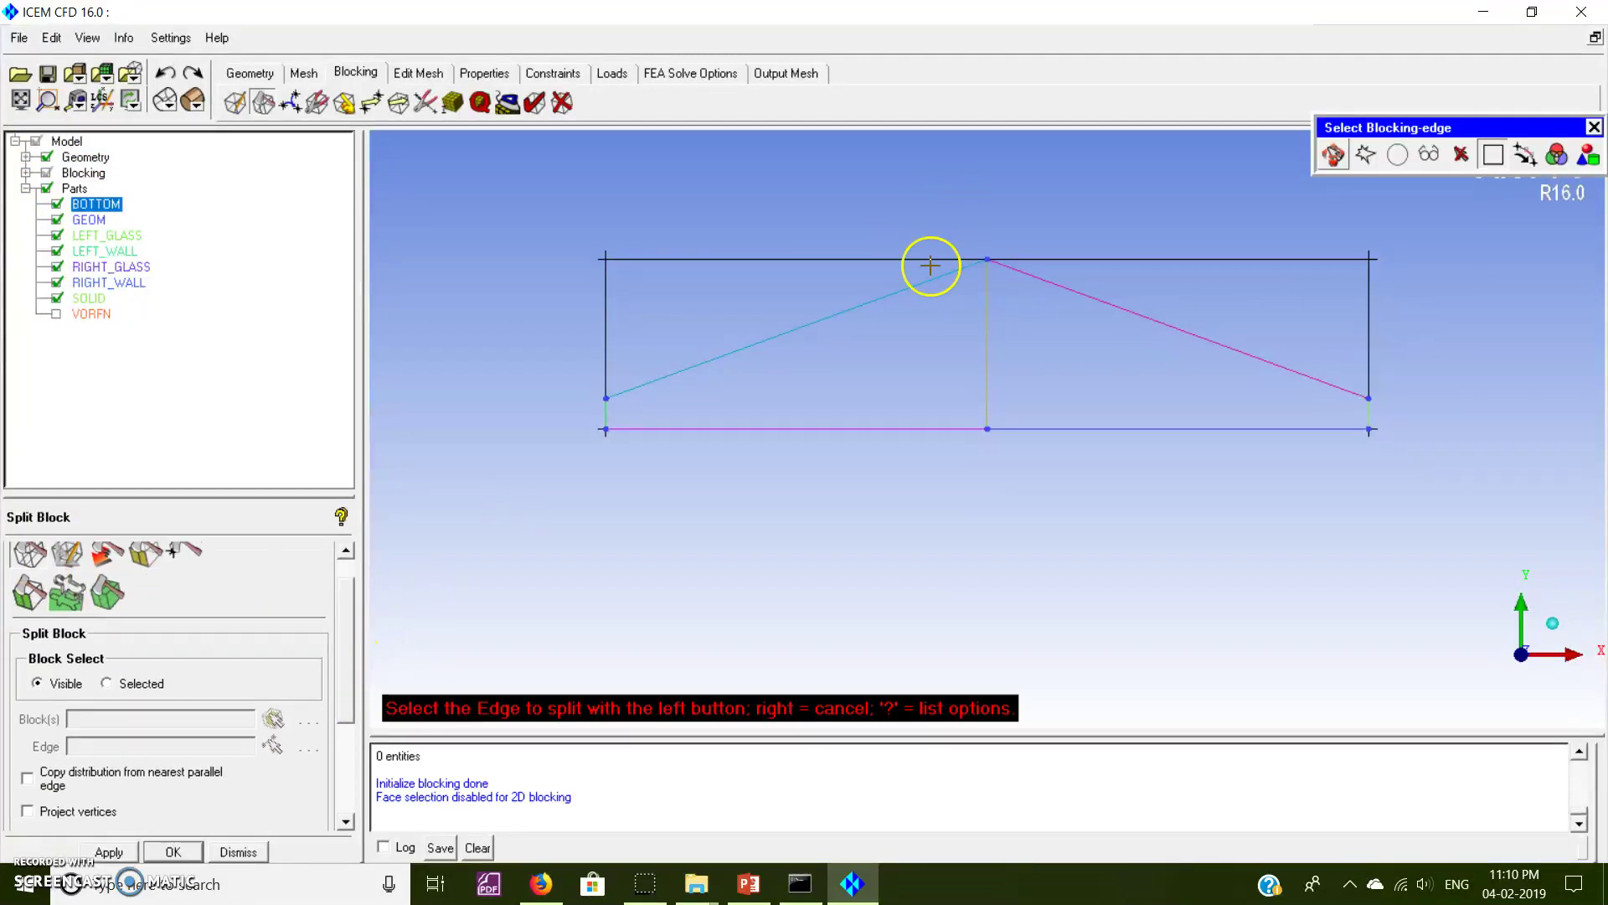
pyautogui.click(898, 259)
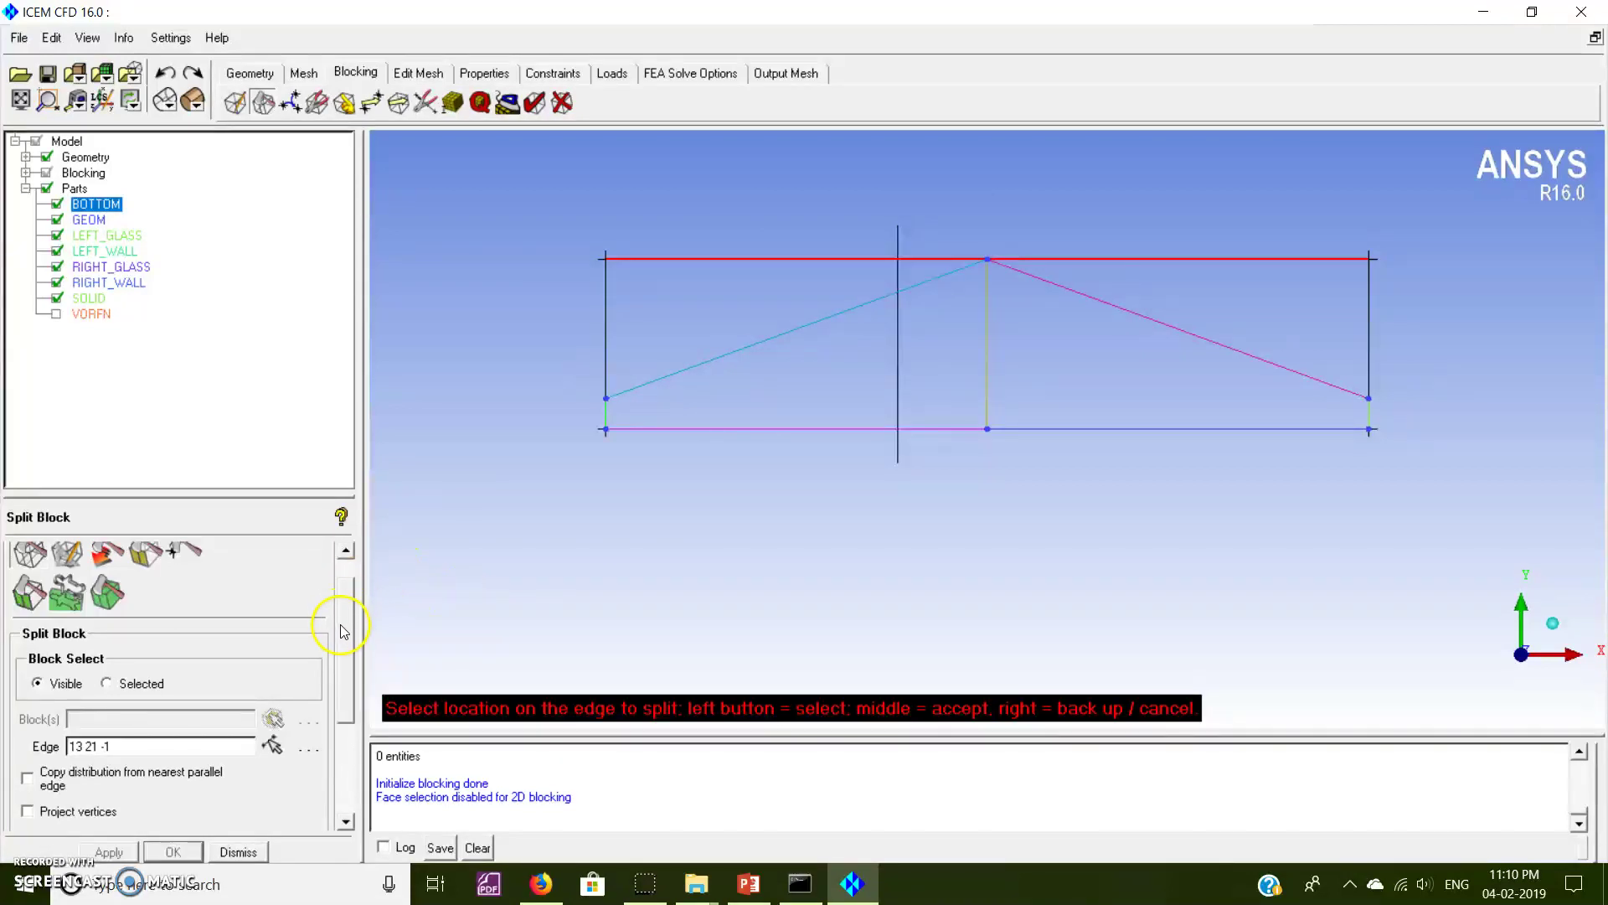
pyautogui.scroll(-5, 199, 742)
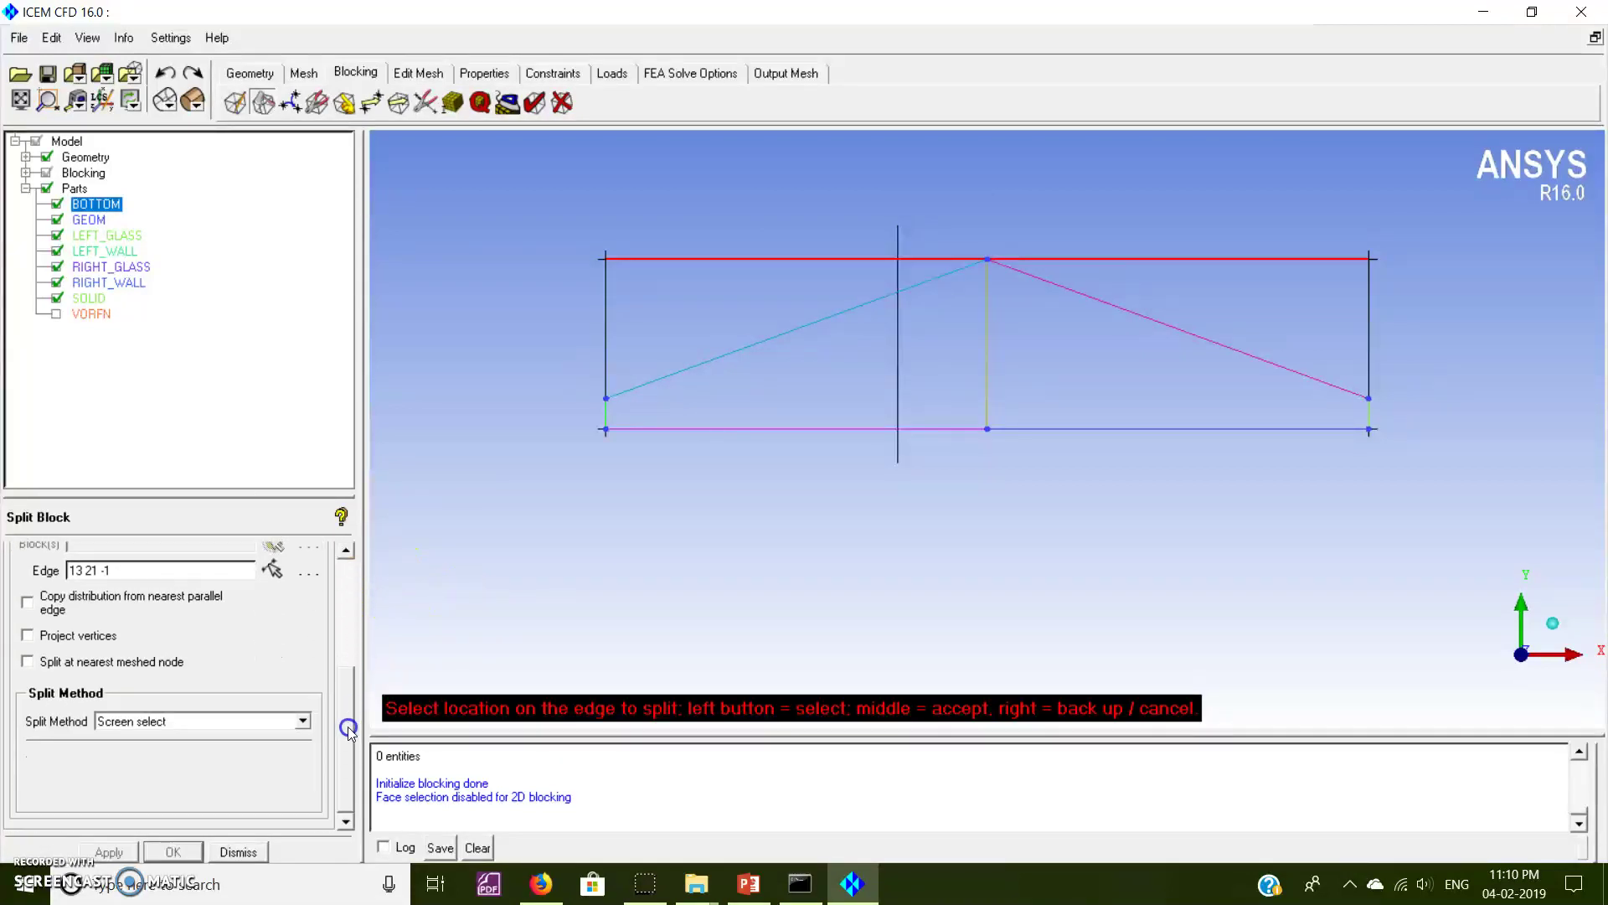
pyautogui.click(197, 728)
pyautogui.click(139, 761)
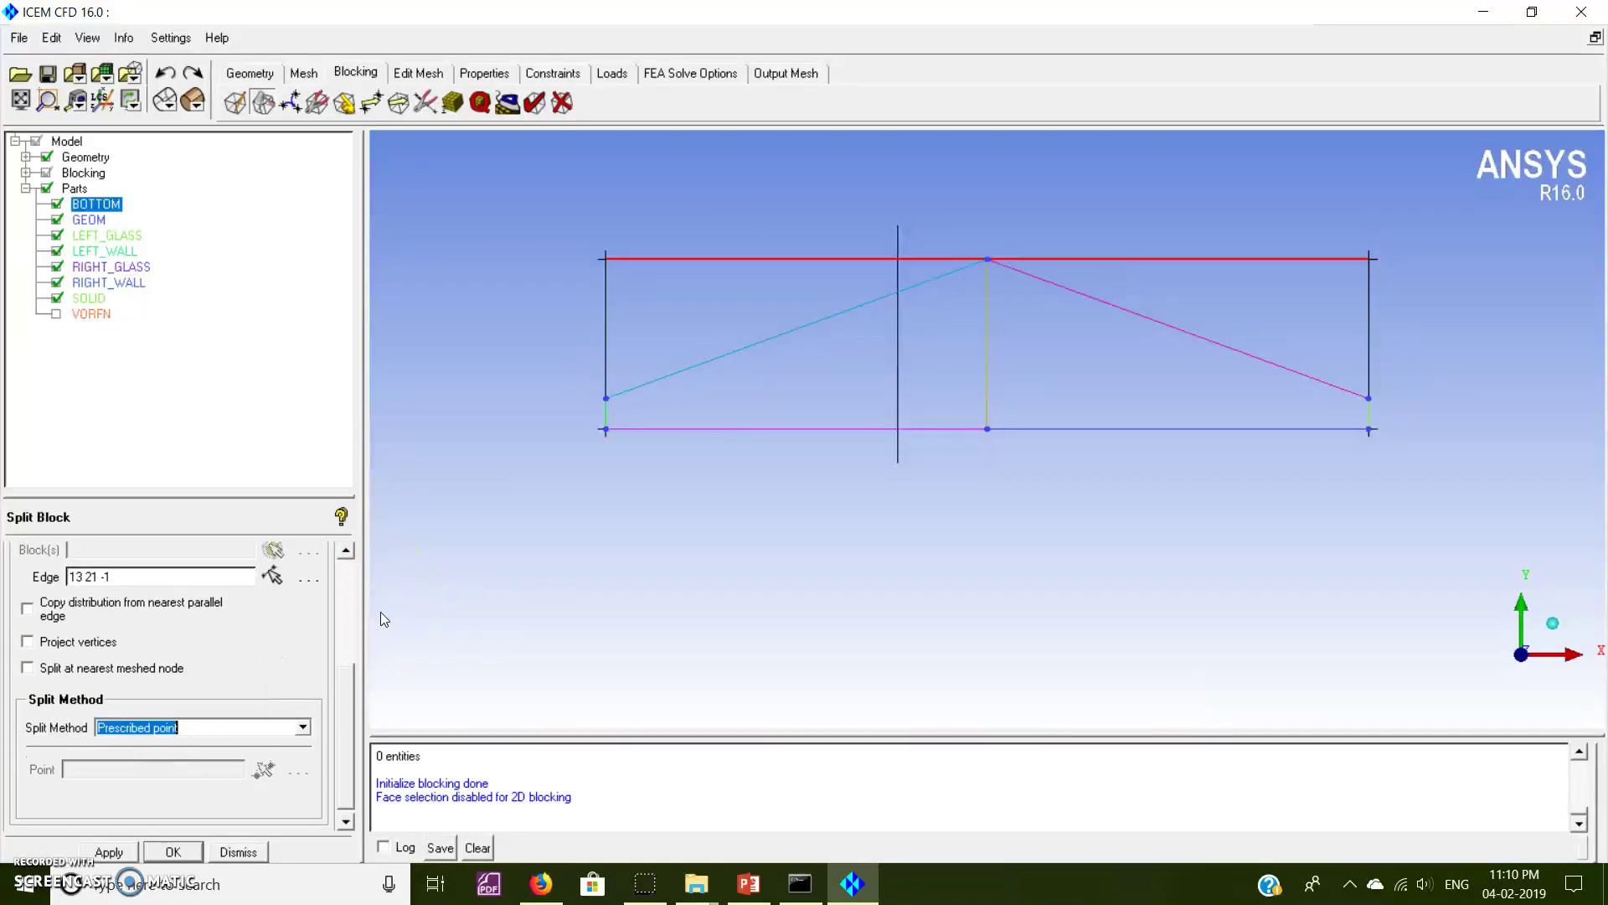
pyautogui.click(985, 260)
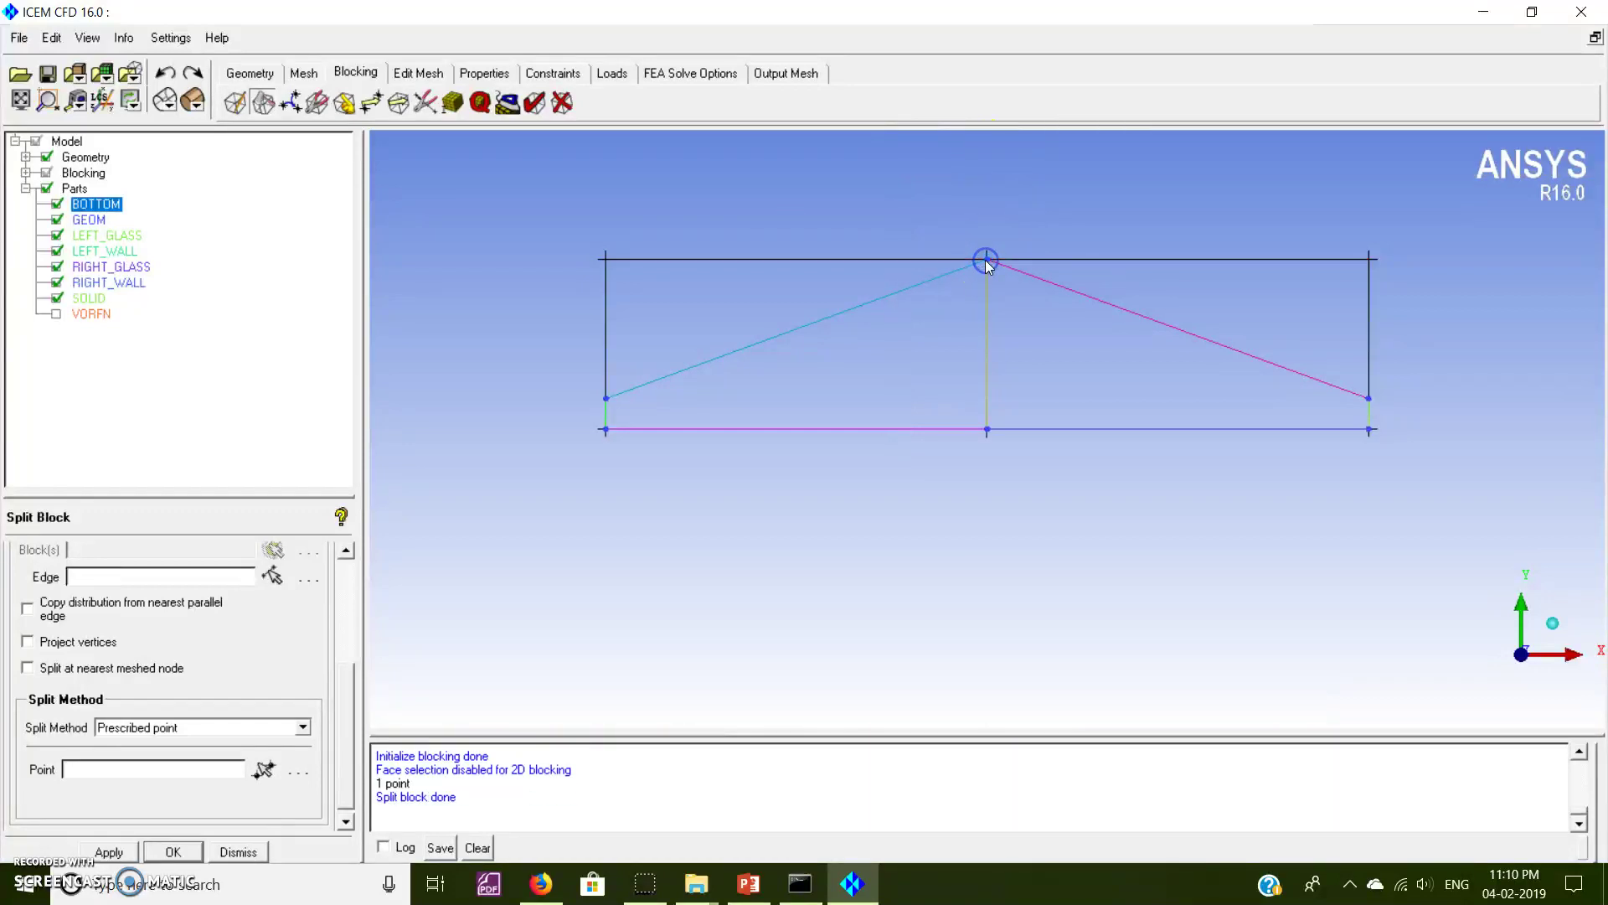
pyautogui.click(46, 157)
pyautogui.click(46, 157)
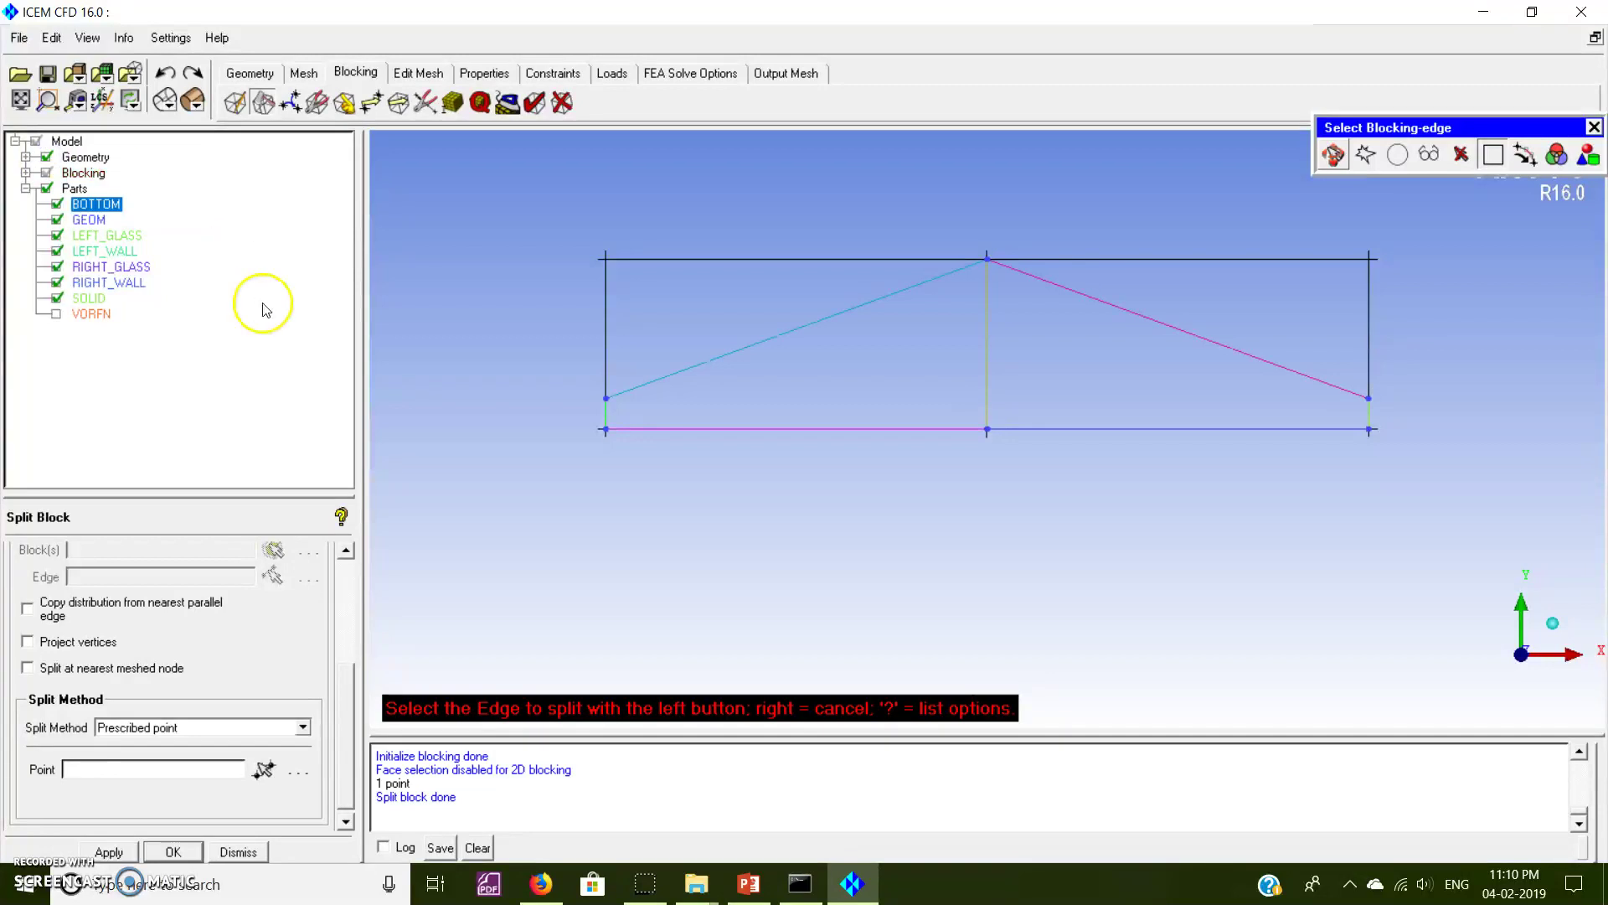
# Associate the left half of the block's bottom edge with the left bottom curve.
pyautogui.click(344, 103)
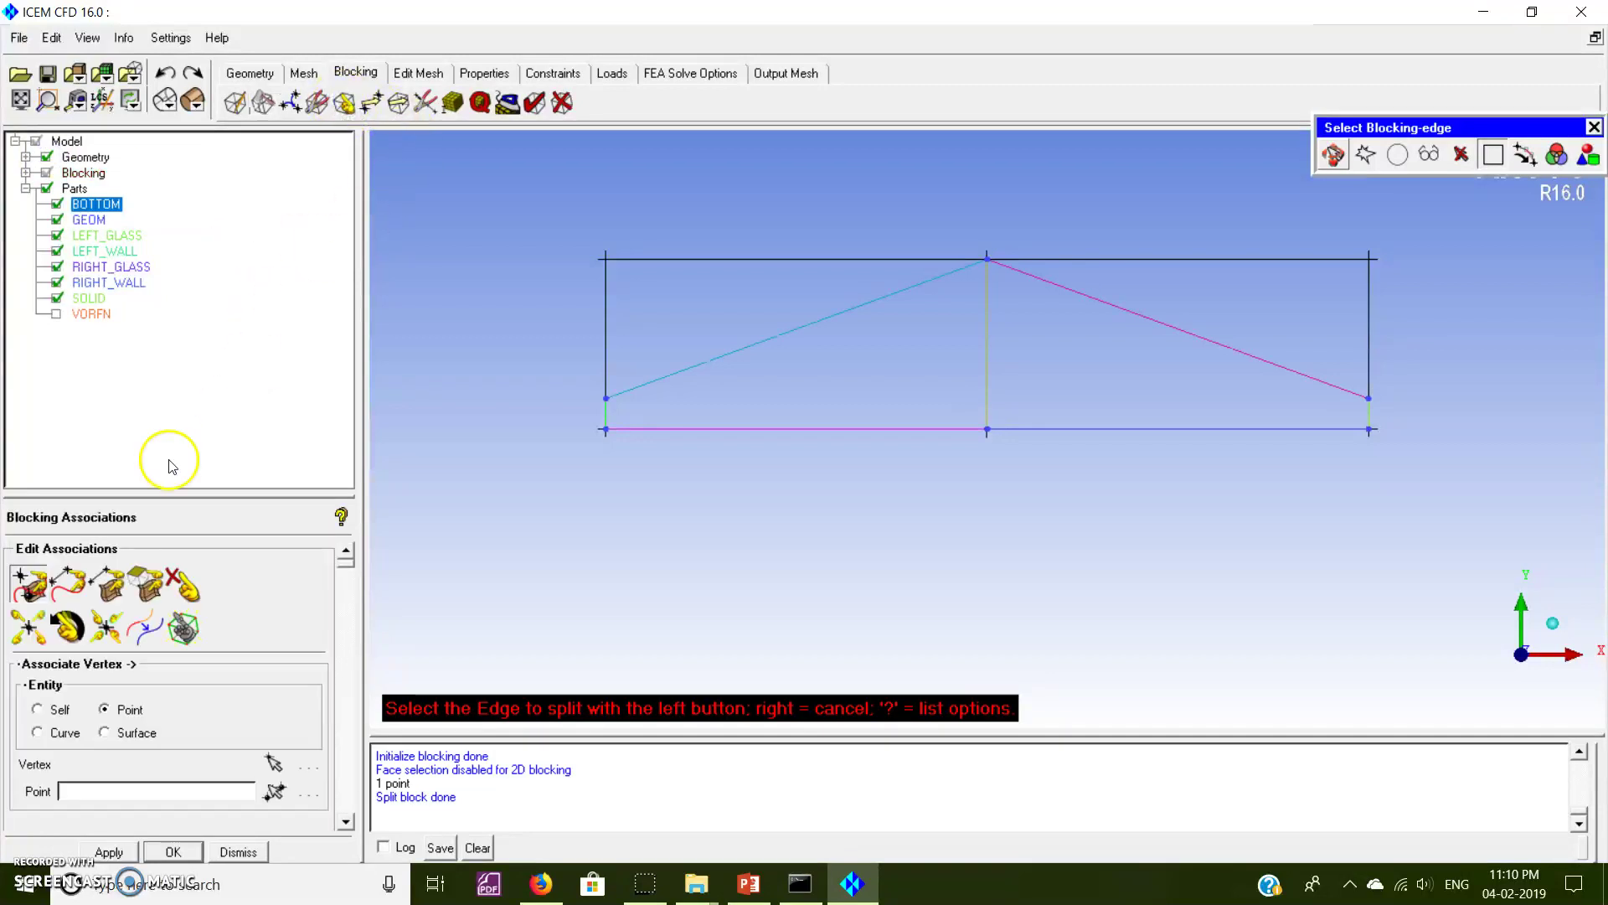
pyautogui.click(67, 583)
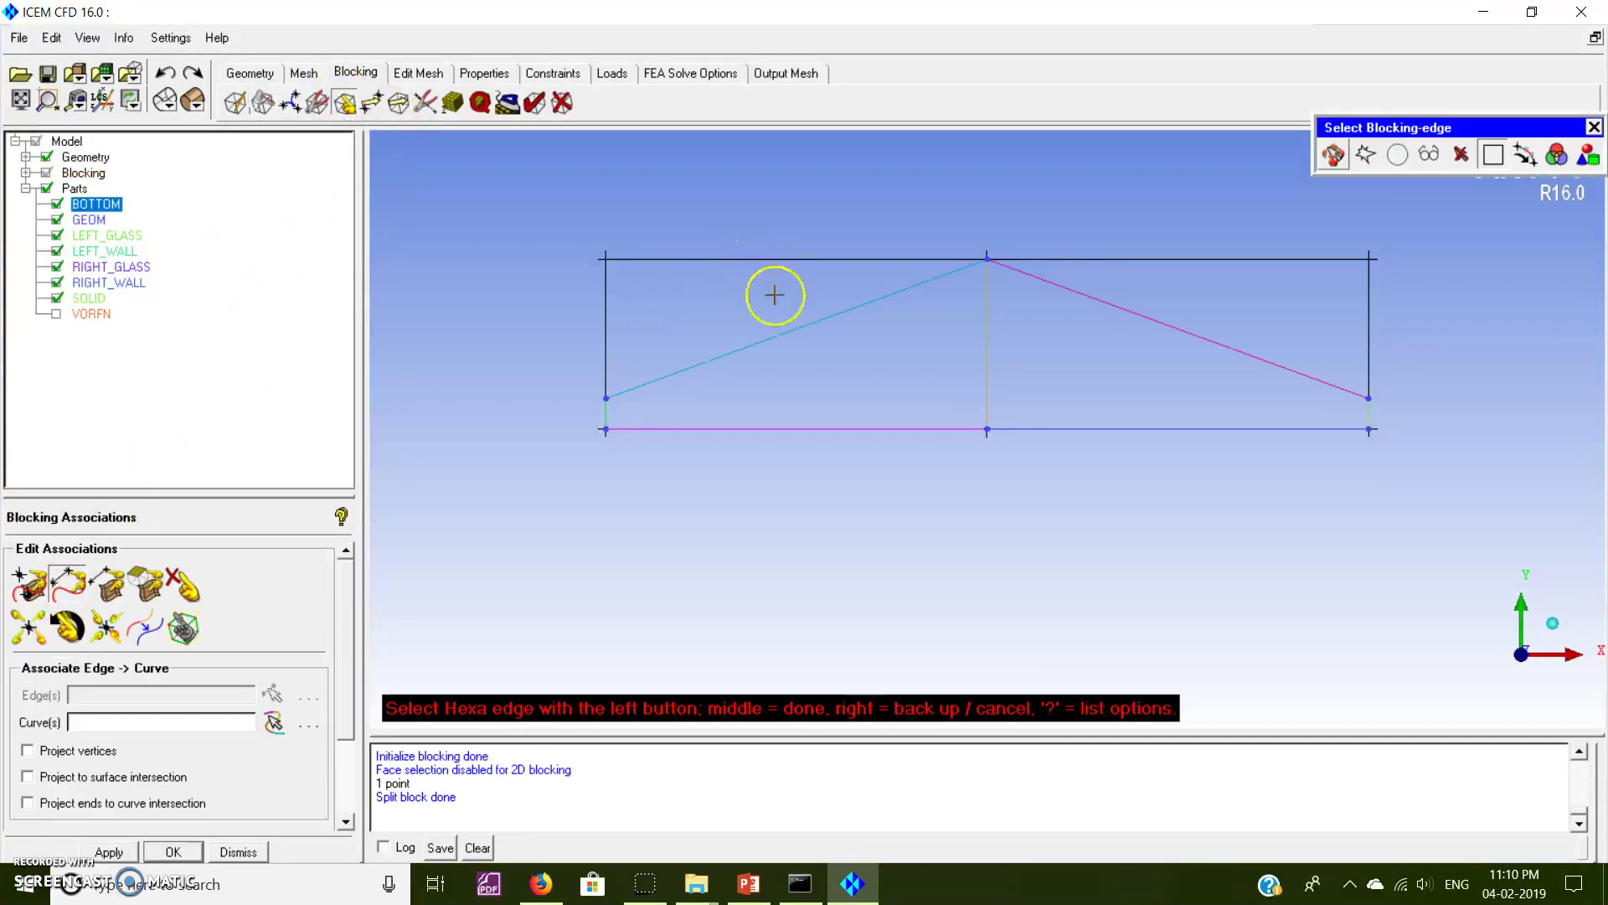
pyautogui.click(750, 431)
pyautogui.middleClick(756, 465)
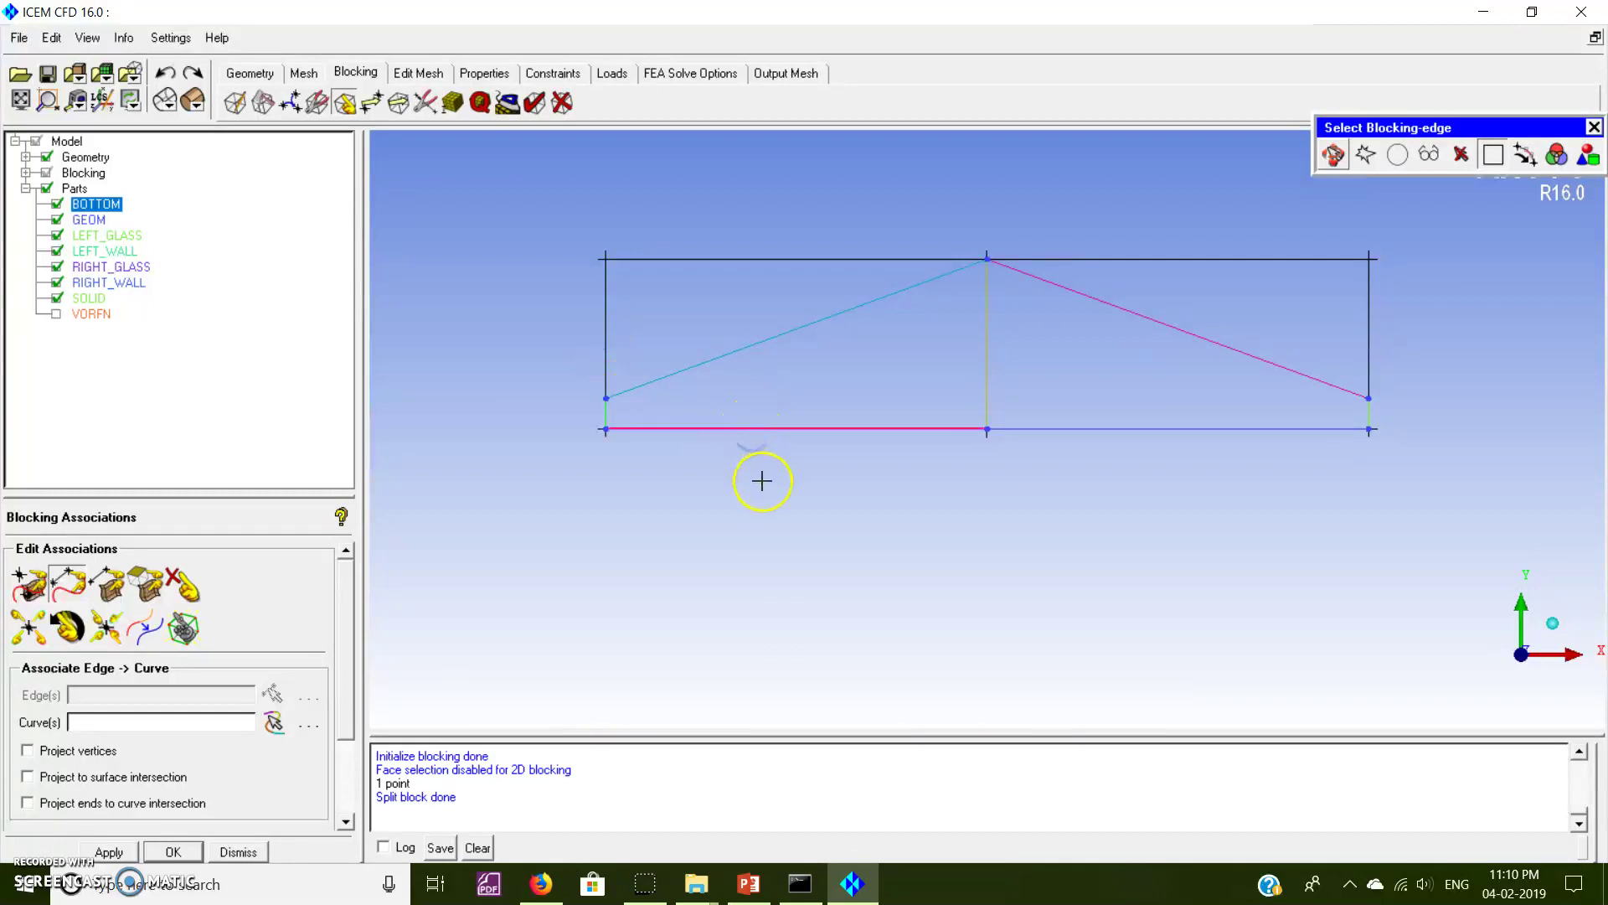
pyautogui.click(611, 376)
pyautogui.middleClick(610, 376)
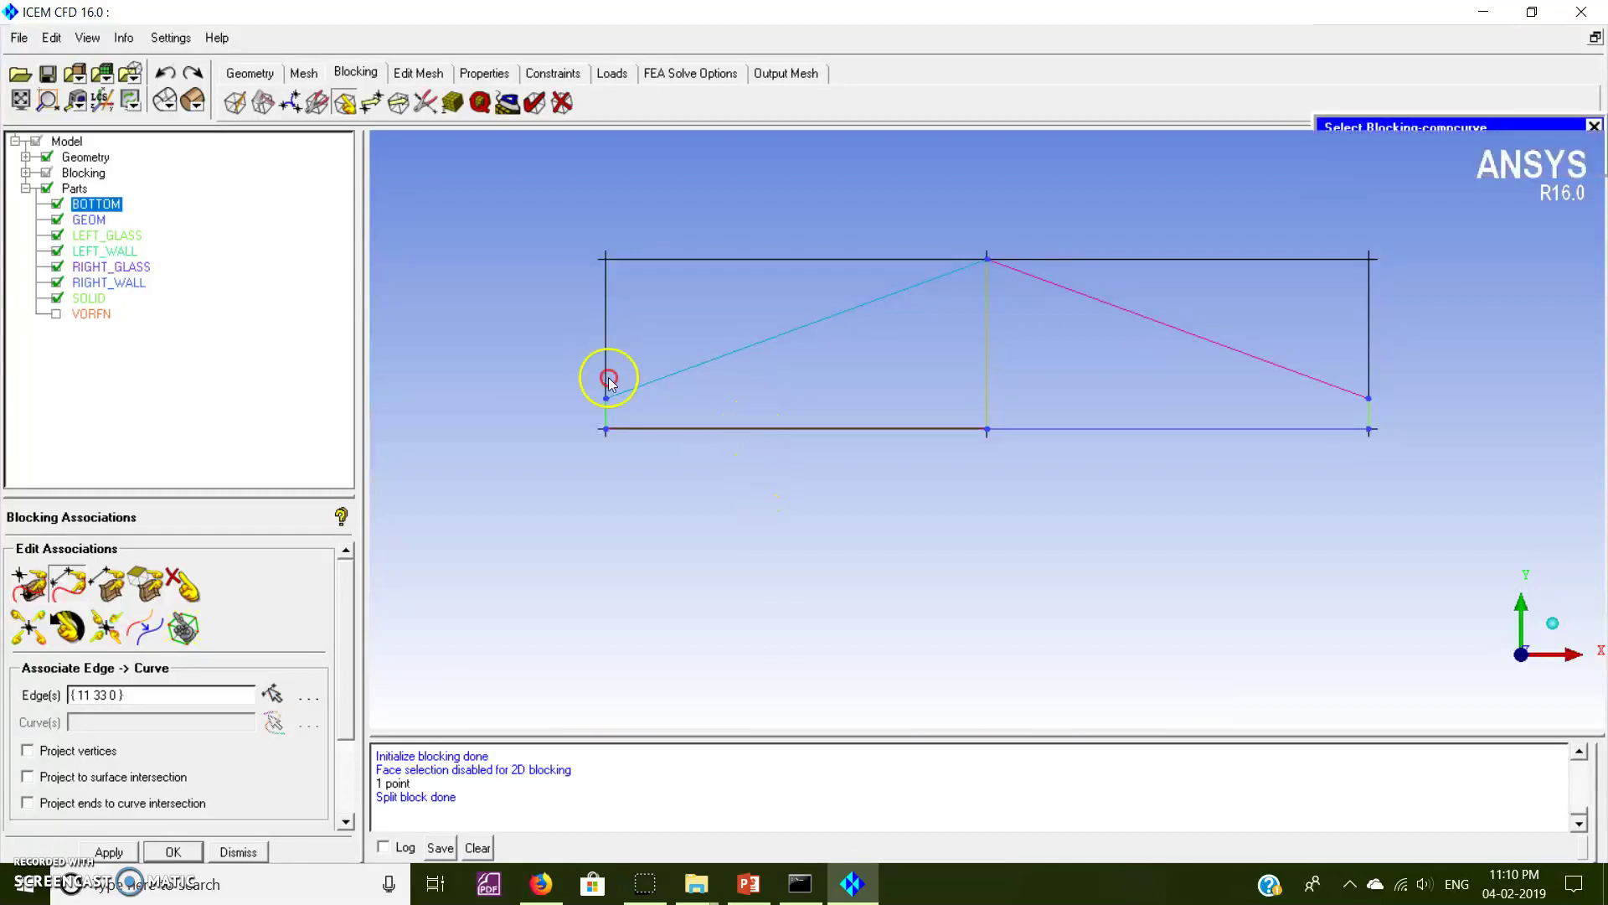
# Associate the right bottom block edge with the right bottom curve, and the right vertical edge with the short right wall curve.
pyautogui.click(1098, 427)
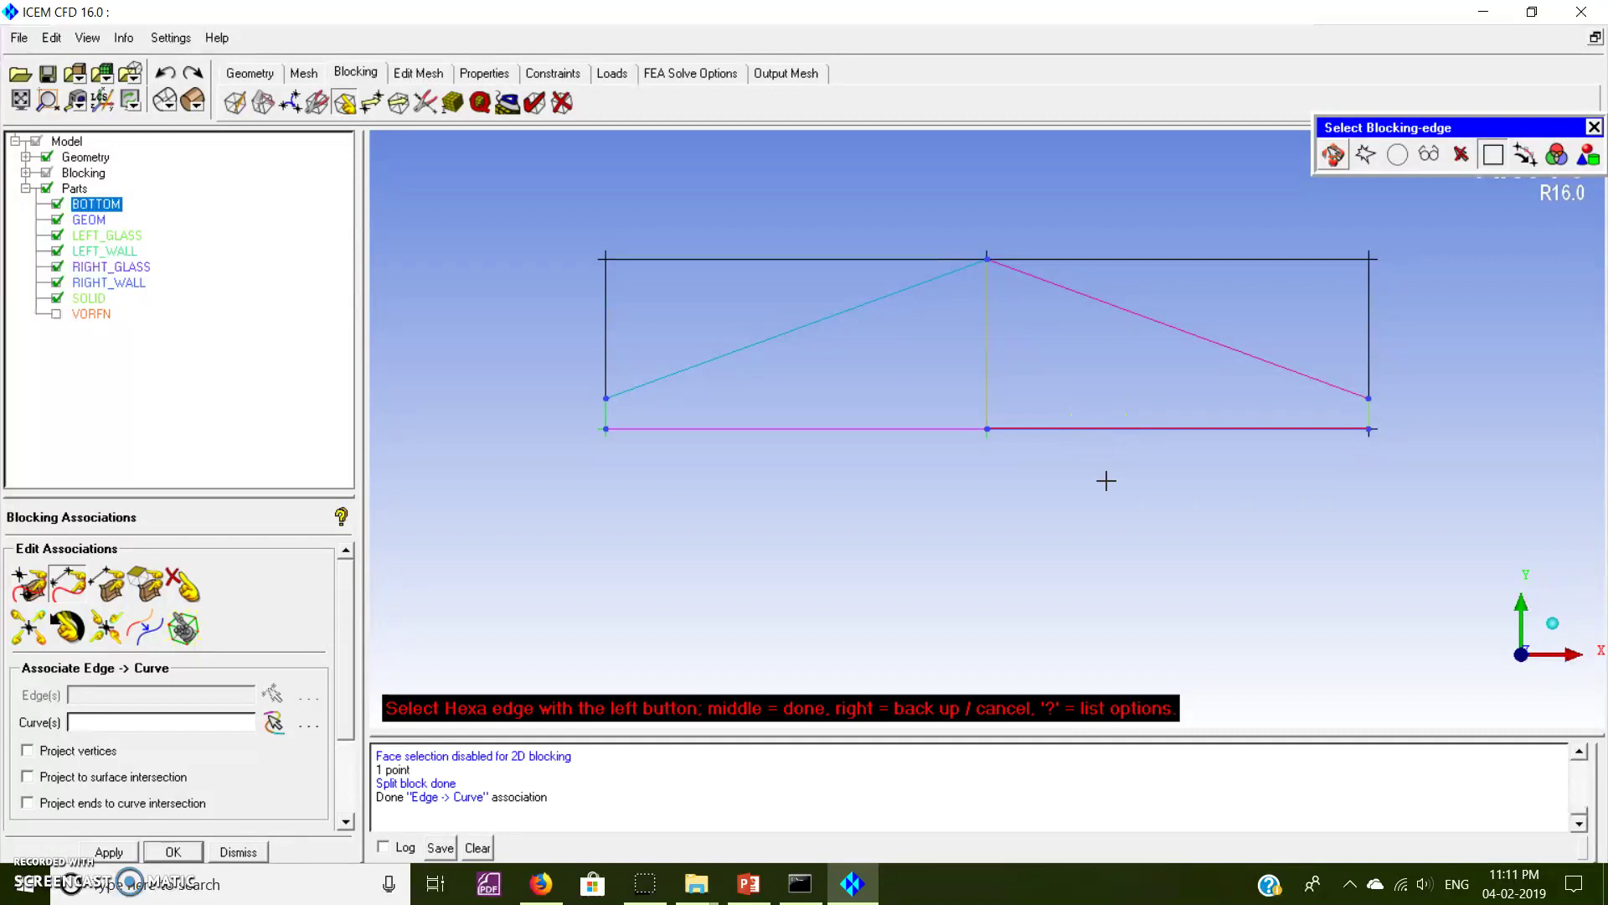
pyautogui.middleClick(1107, 483)
pyautogui.click(1096, 431)
pyautogui.middleClick(1104, 450)
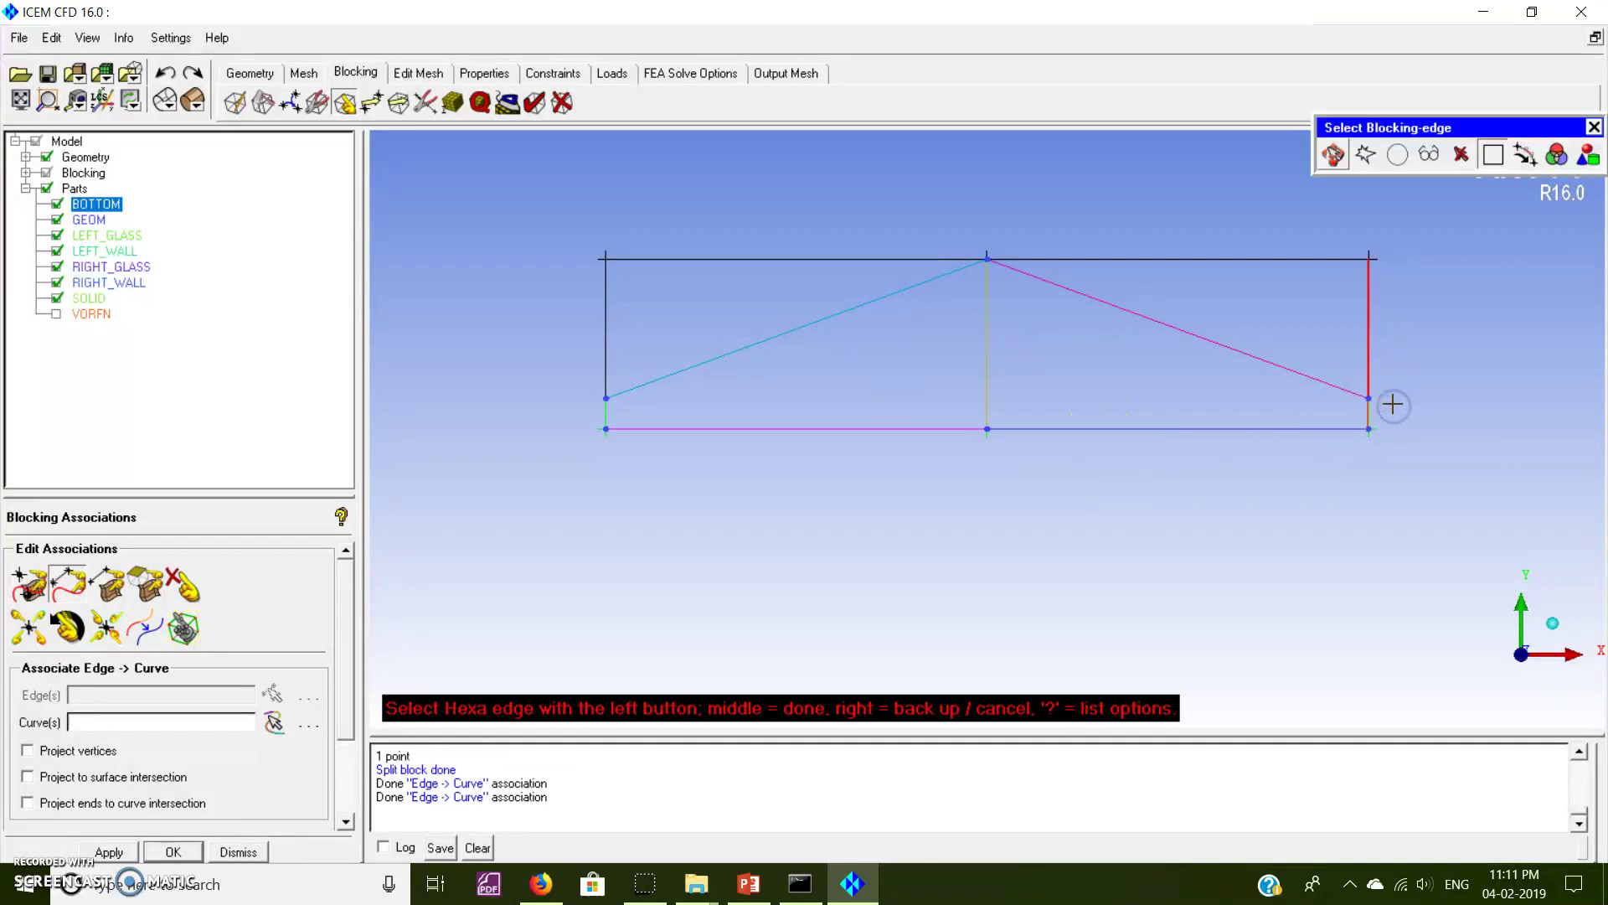
pyautogui.middleClick(1393, 405)
pyautogui.middleClick(1391, 403)
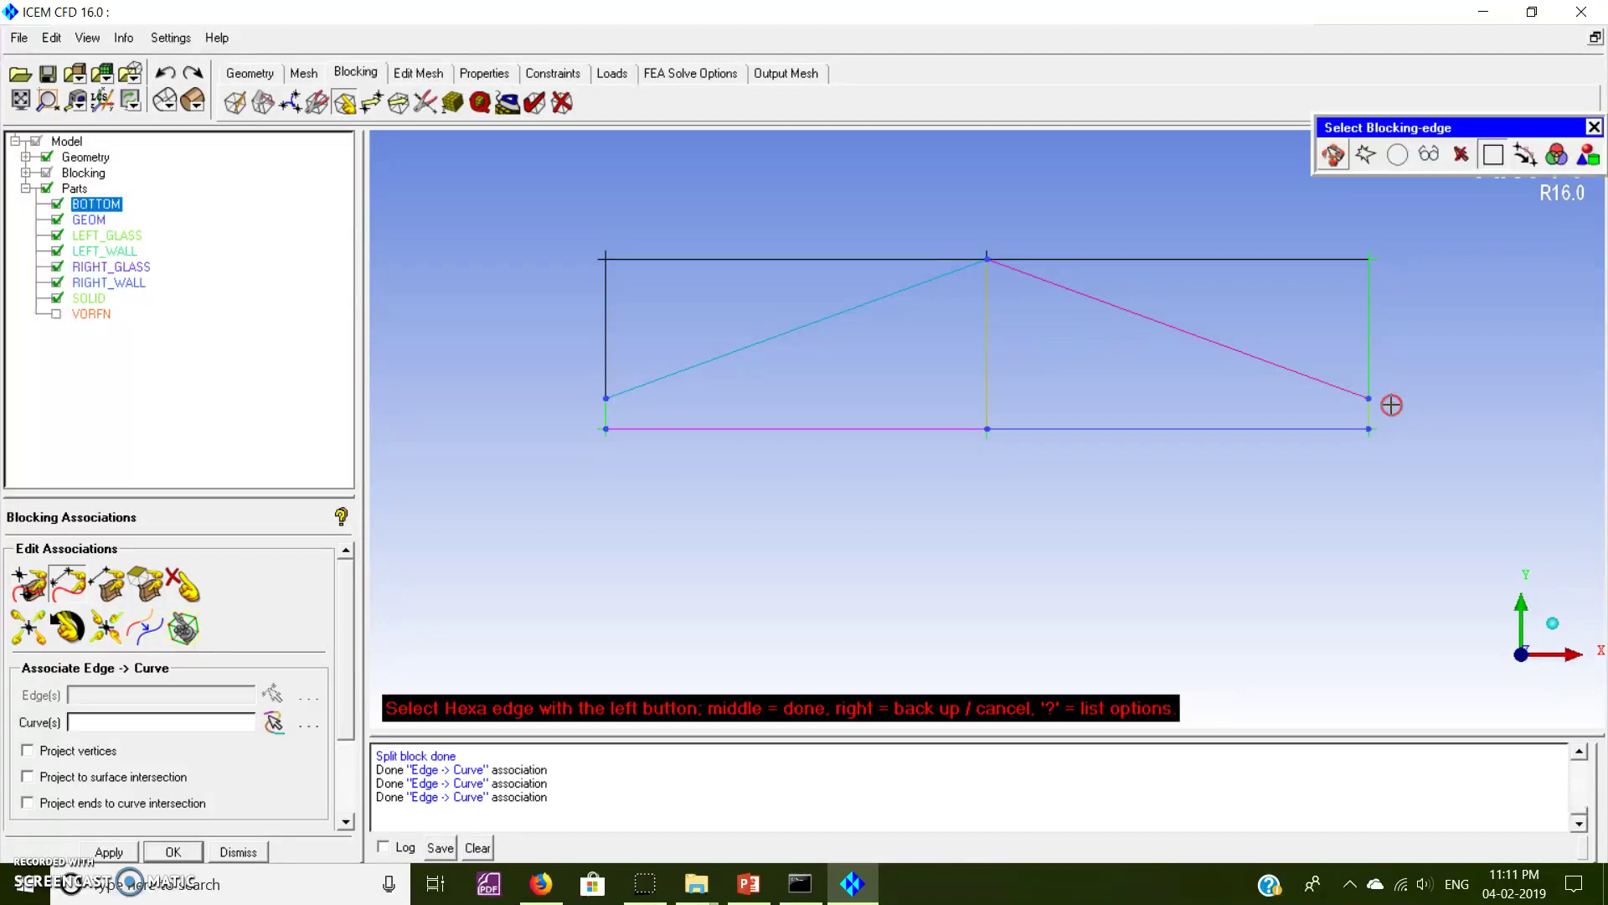
# Associate the right and left top block edges with the right and left sloping glass curves respectively.
pyautogui.click(1111, 268)
pyautogui.middleClick(1113, 278)
pyautogui.click(1112, 283)
pyautogui.middleClick(1113, 282)
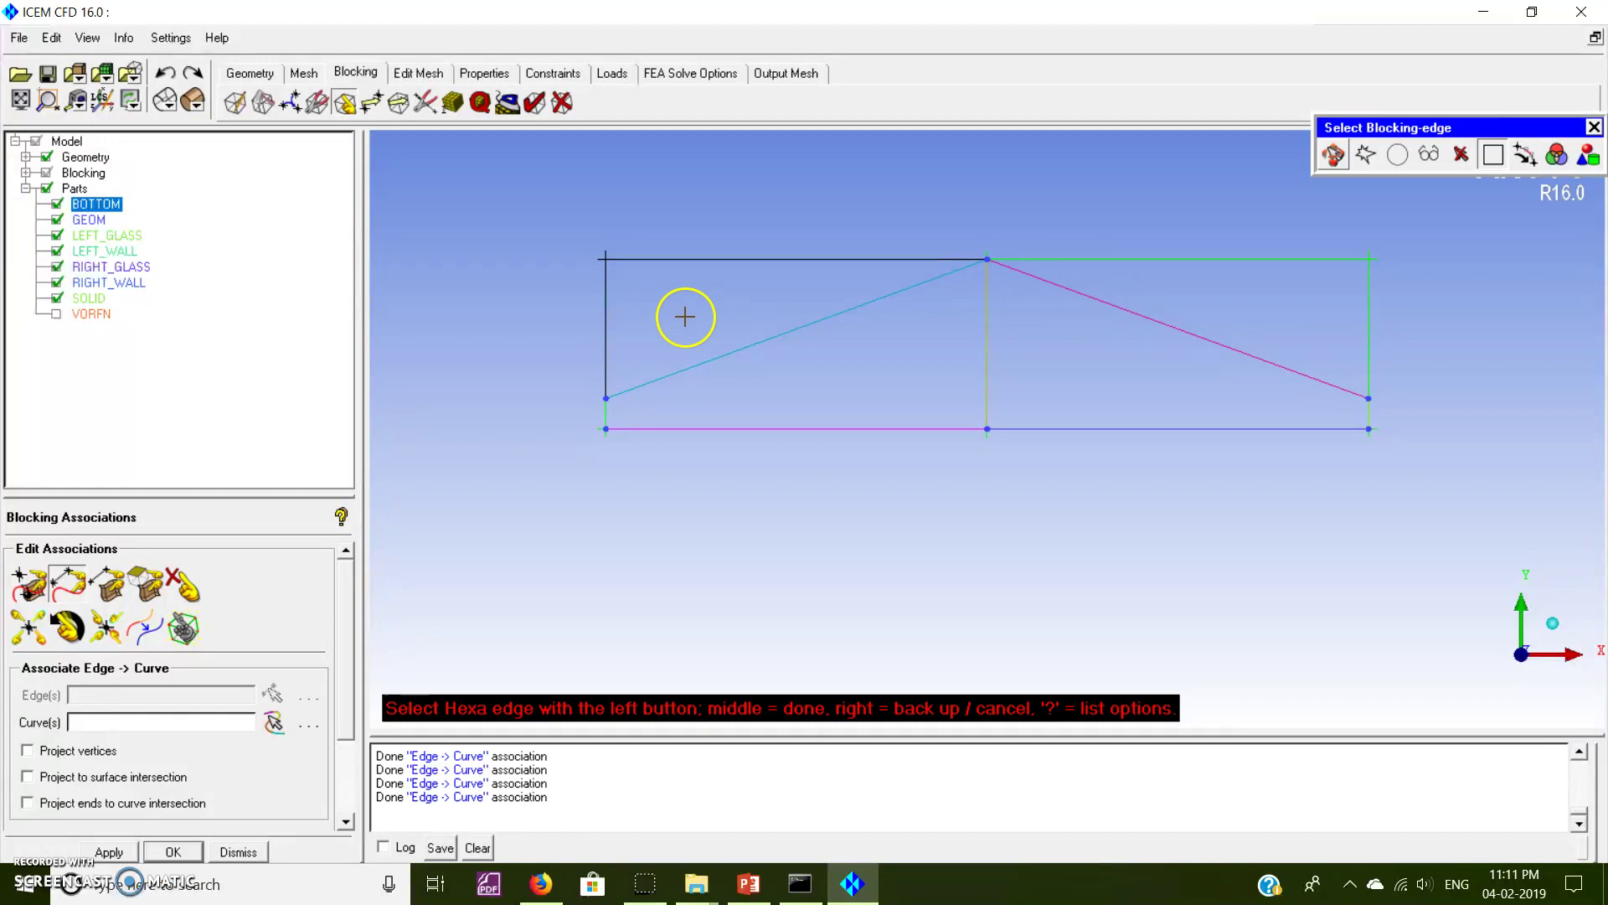
pyautogui.click(725, 269)
pyautogui.middleClick(727, 272)
pyautogui.click(727, 276)
pyautogui.middleClick(728, 276)
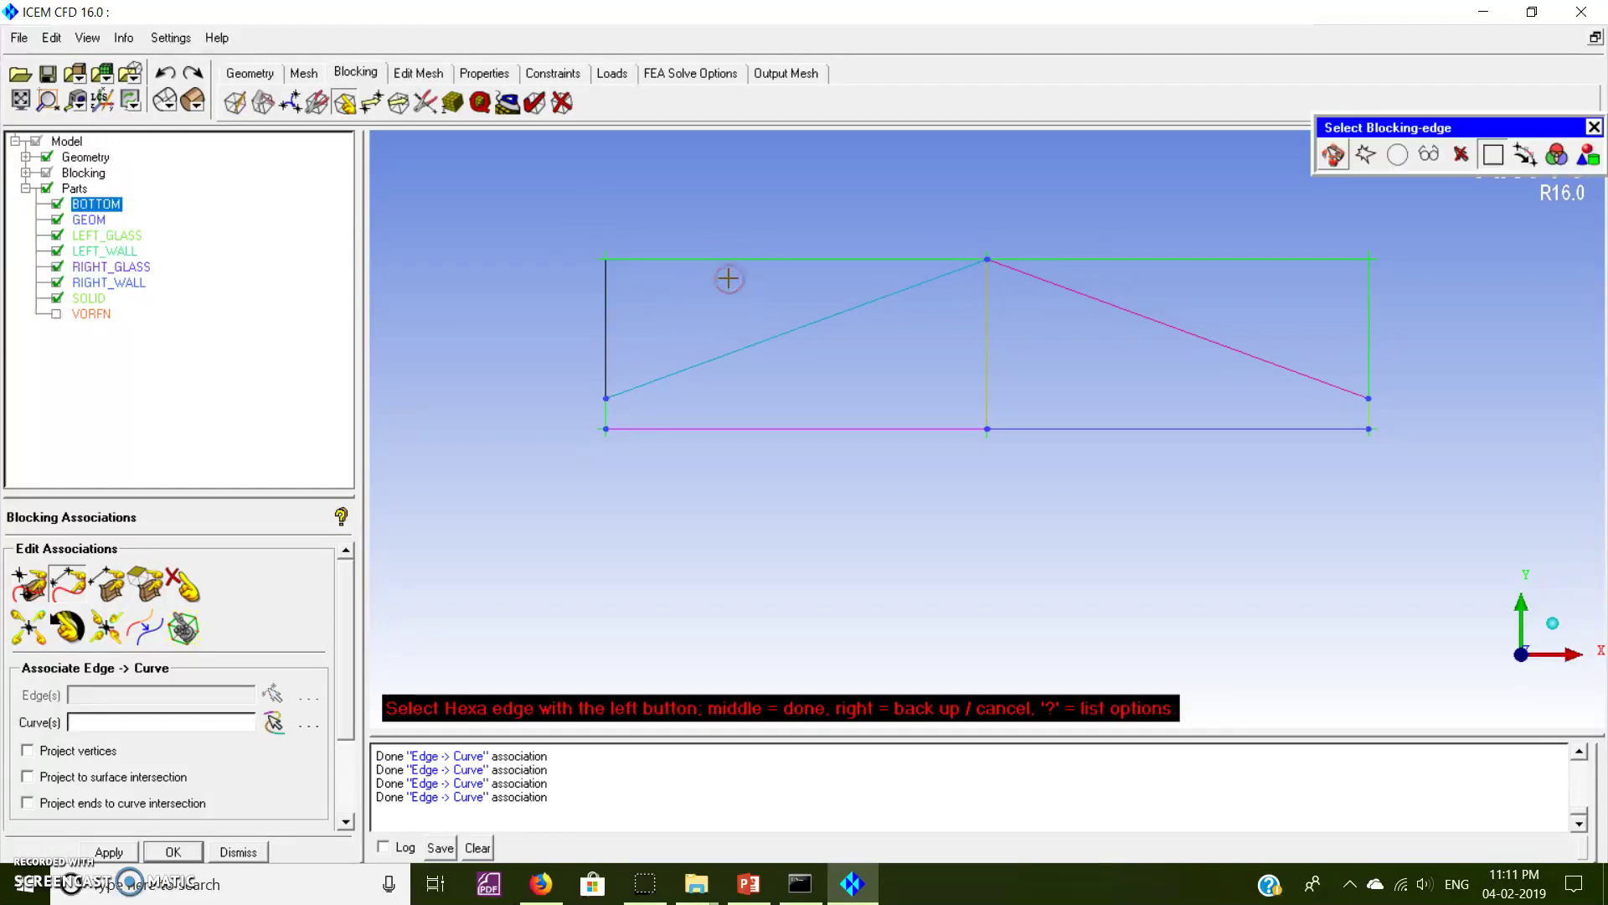
# Associate the middle block edge with the central vertical curve, and the left vertical edge with the short left wall curve.
pyautogui.click(1011, 339)
pyautogui.middleClick(1012, 341)
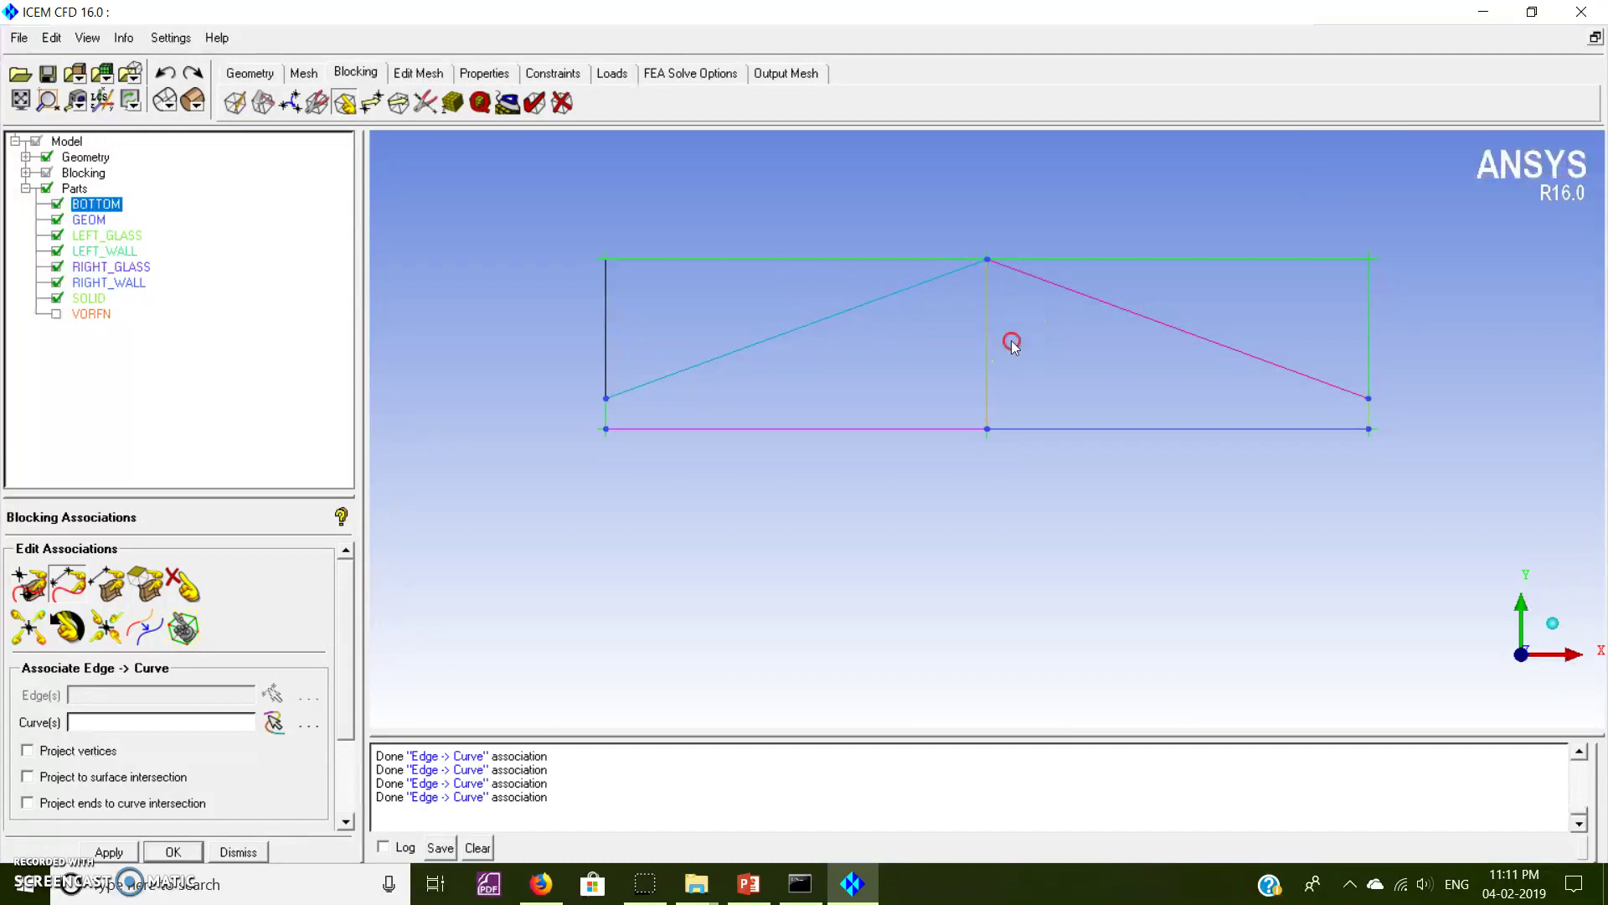
pyautogui.click(1002, 333)
pyautogui.middleClick(1001, 333)
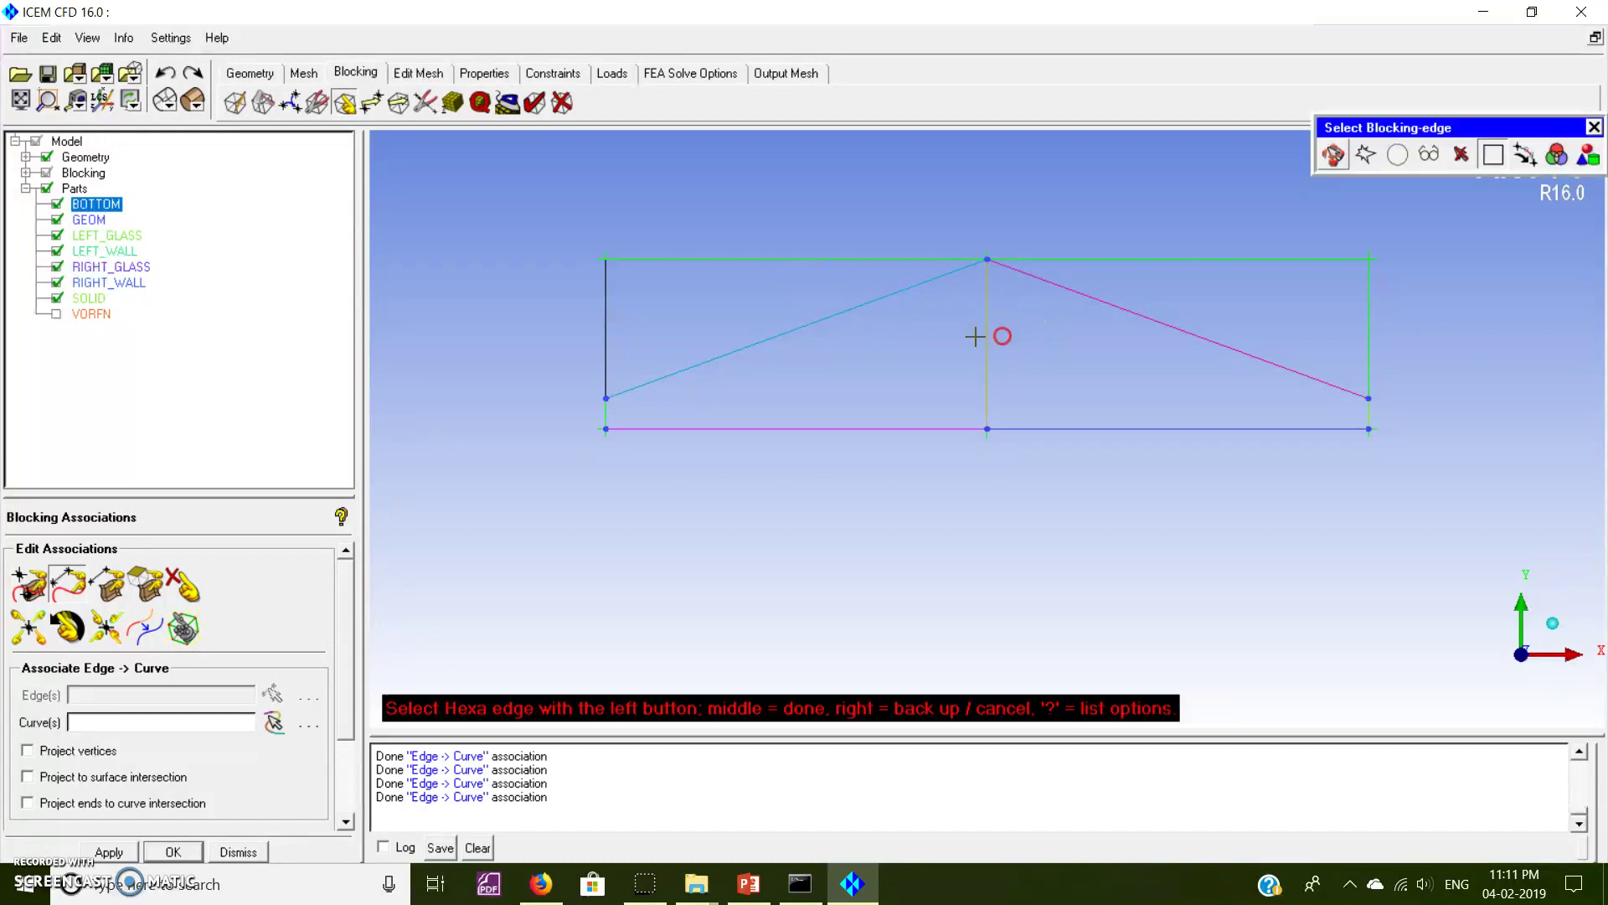
pyautogui.click(544, 315)
pyautogui.middleClick(543, 315)
pyautogui.click(544, 314)
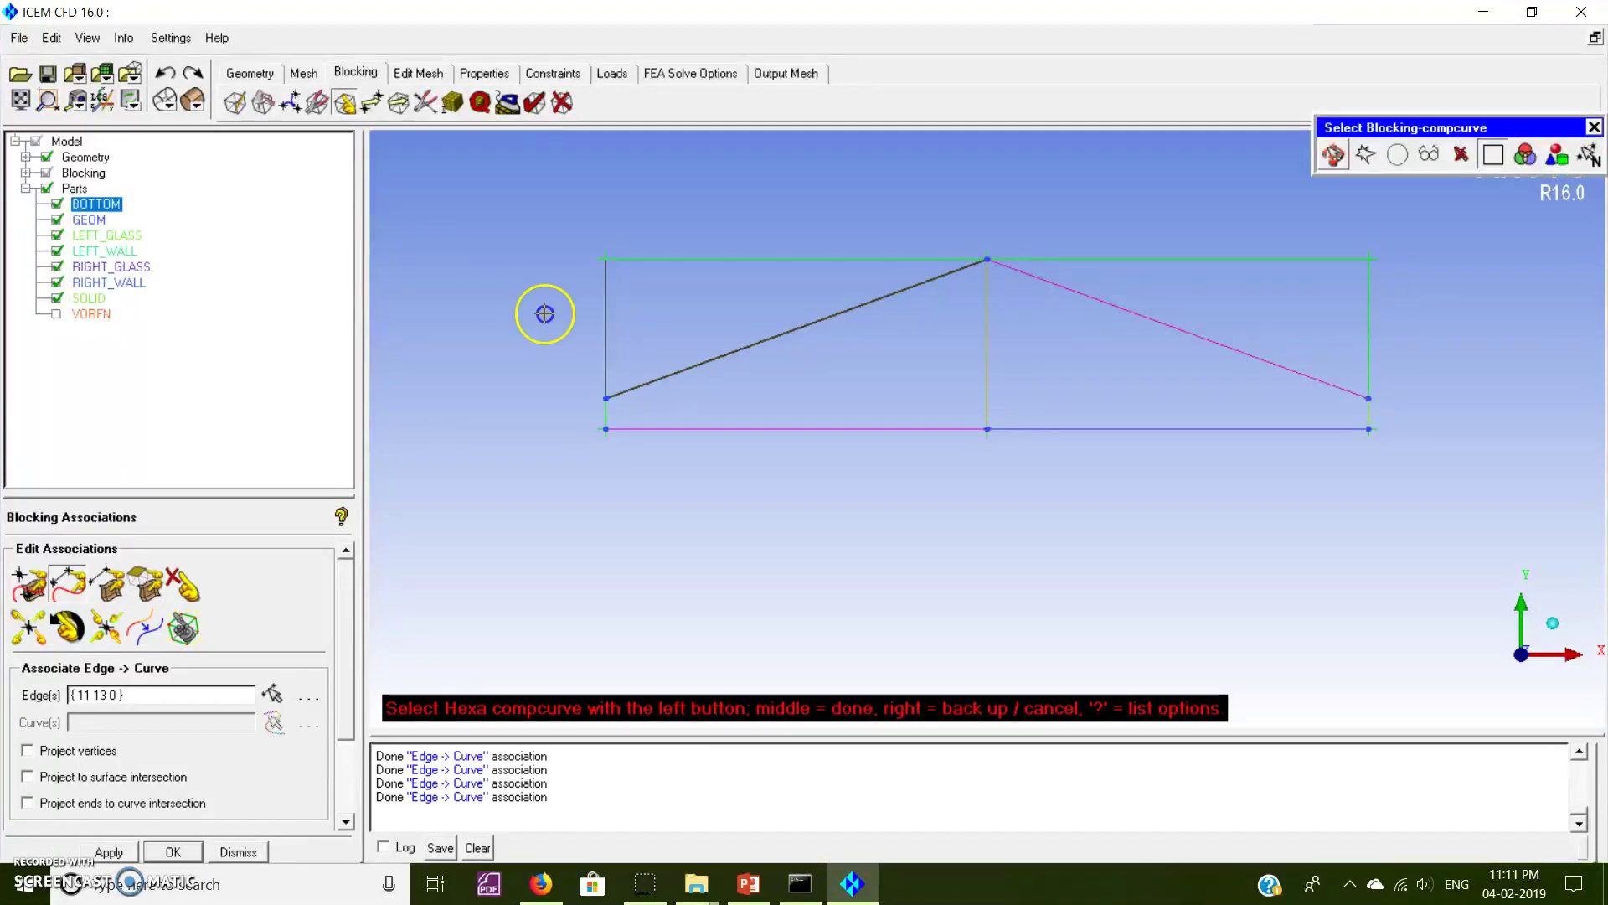
pyautogui.middleClick(544, 315)
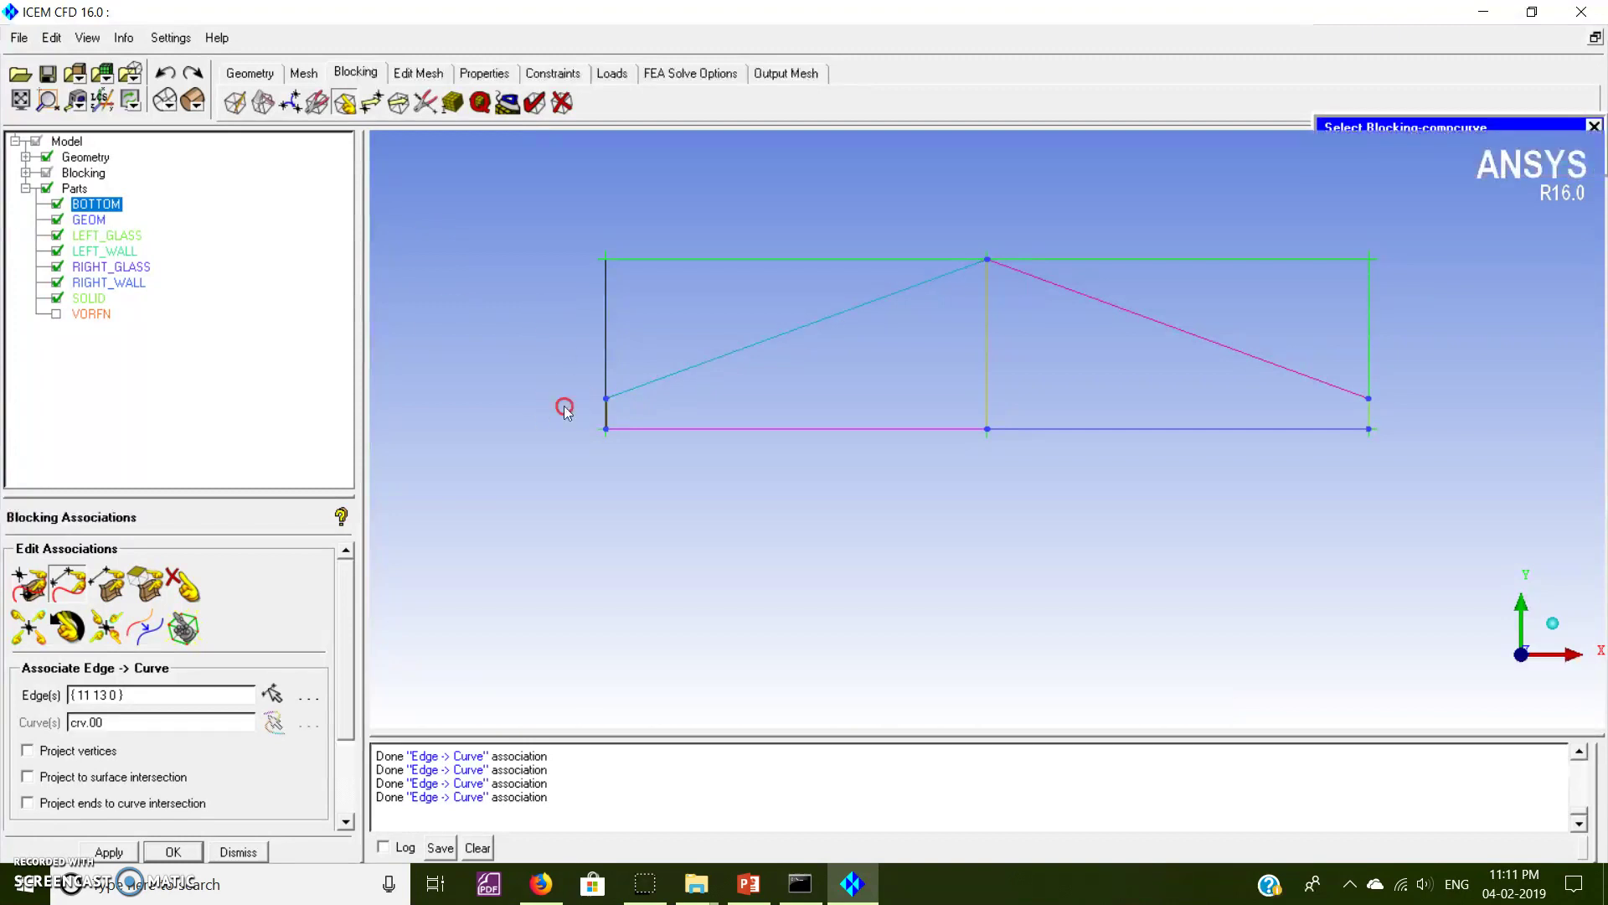
# Repeat the association of the left bottom block edge with the left bottom curve.
pyautogui.click(743, 454)
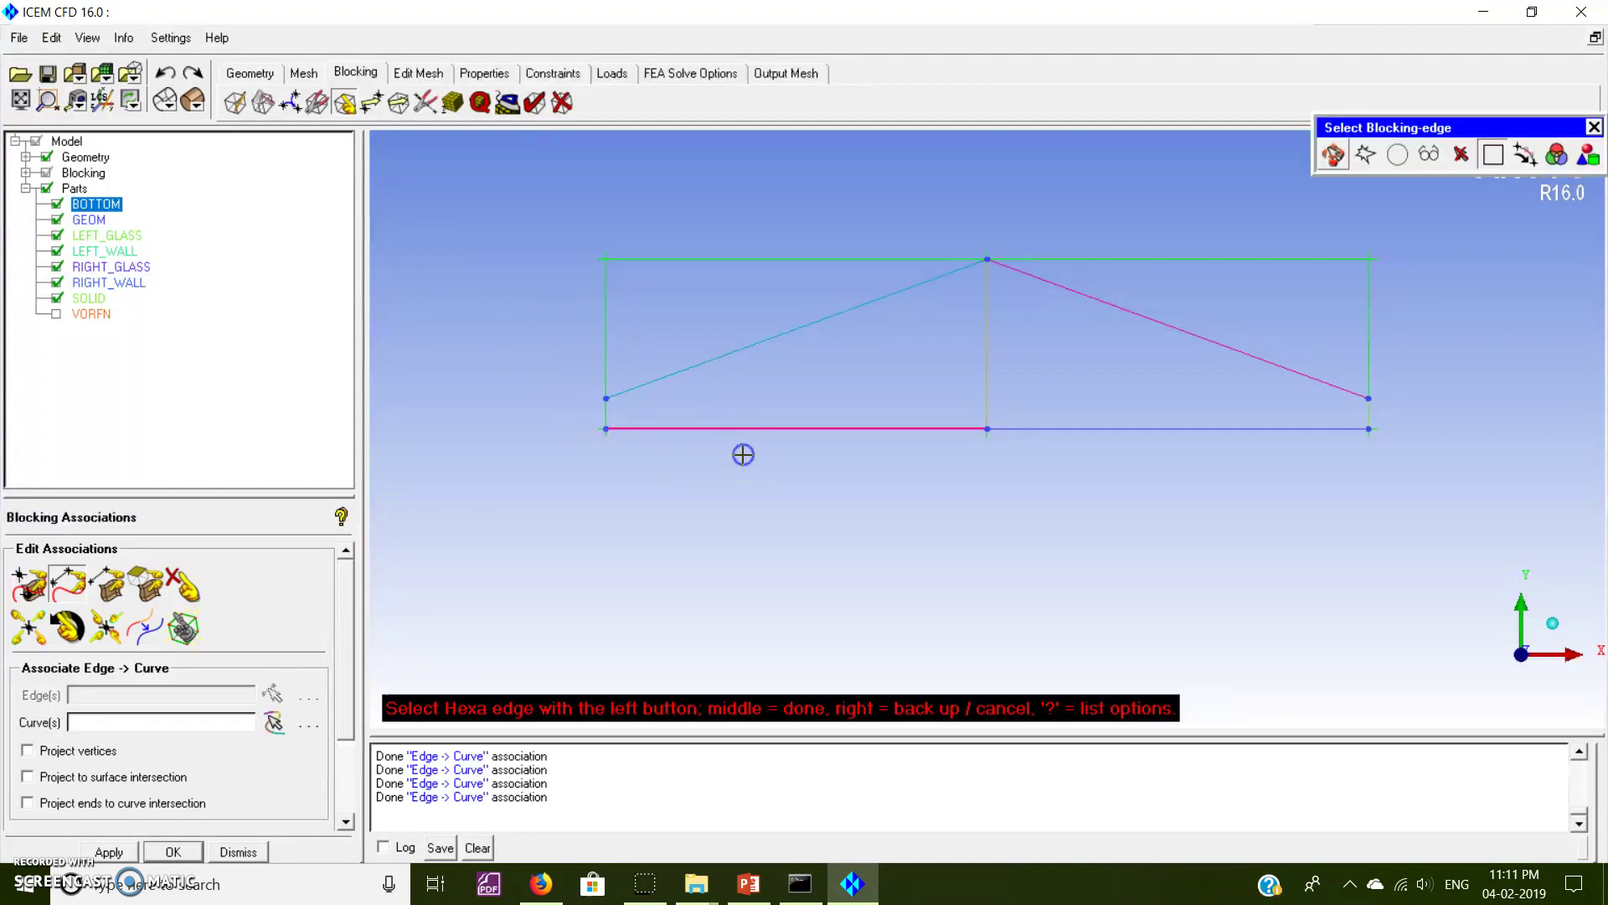
pyautogui.middleClick(743, 453)
pyautogui.click(743, 457)
pyautogui.middleClick(743, 457)
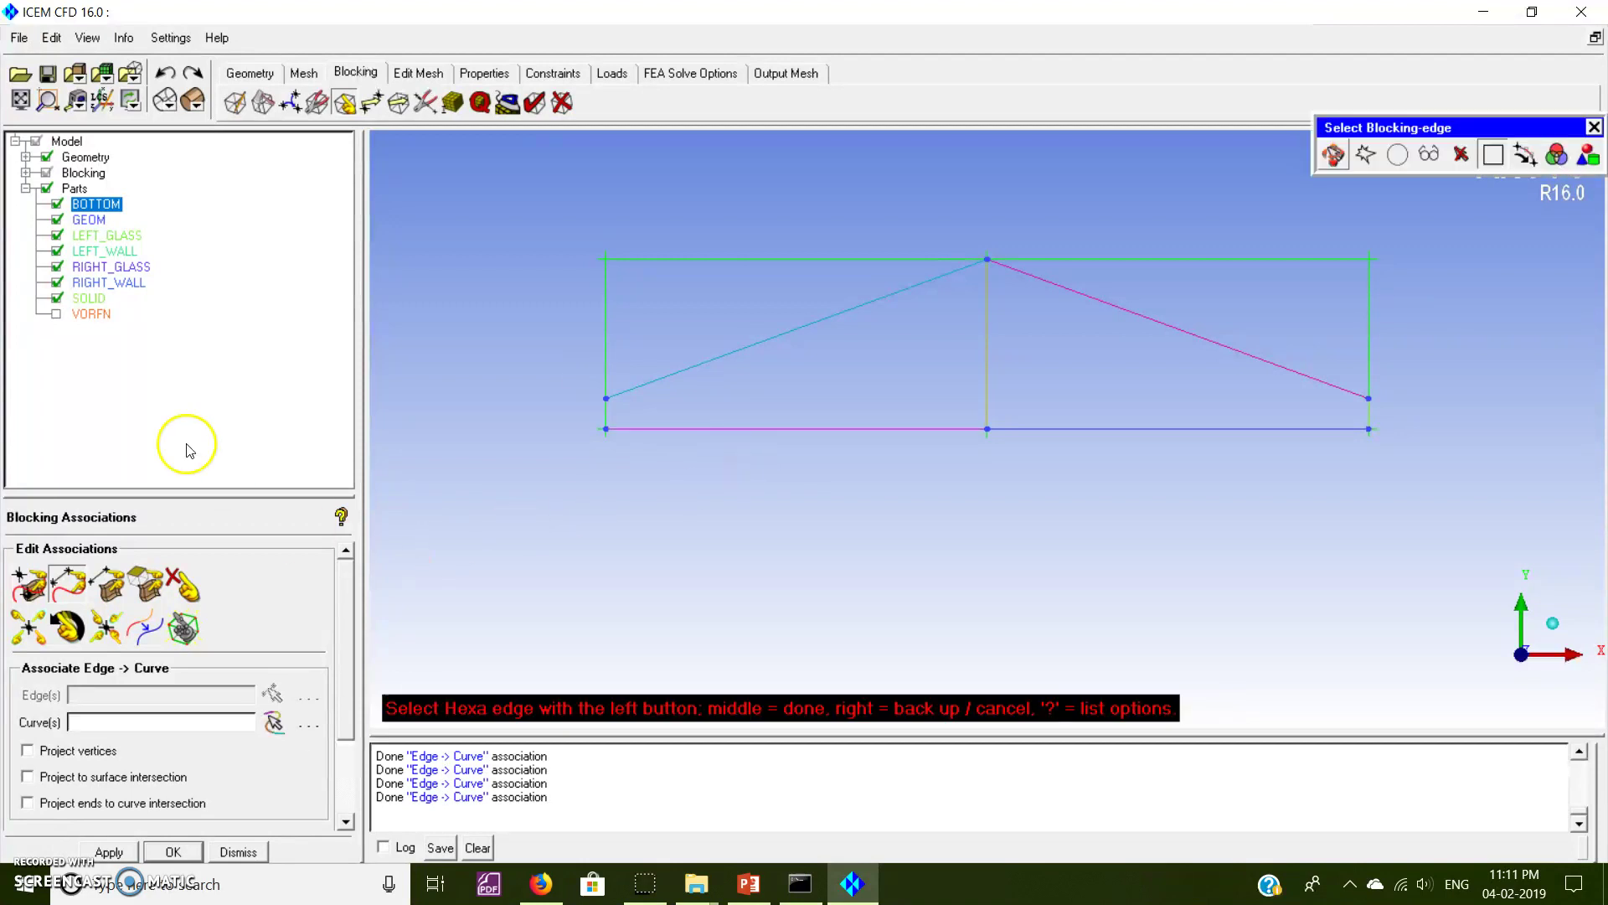
# Open the edge pre-mesh parameters for the left vertical block edge and enable copying parameters to all parallel edges.
pyautogui.click(425, 102)
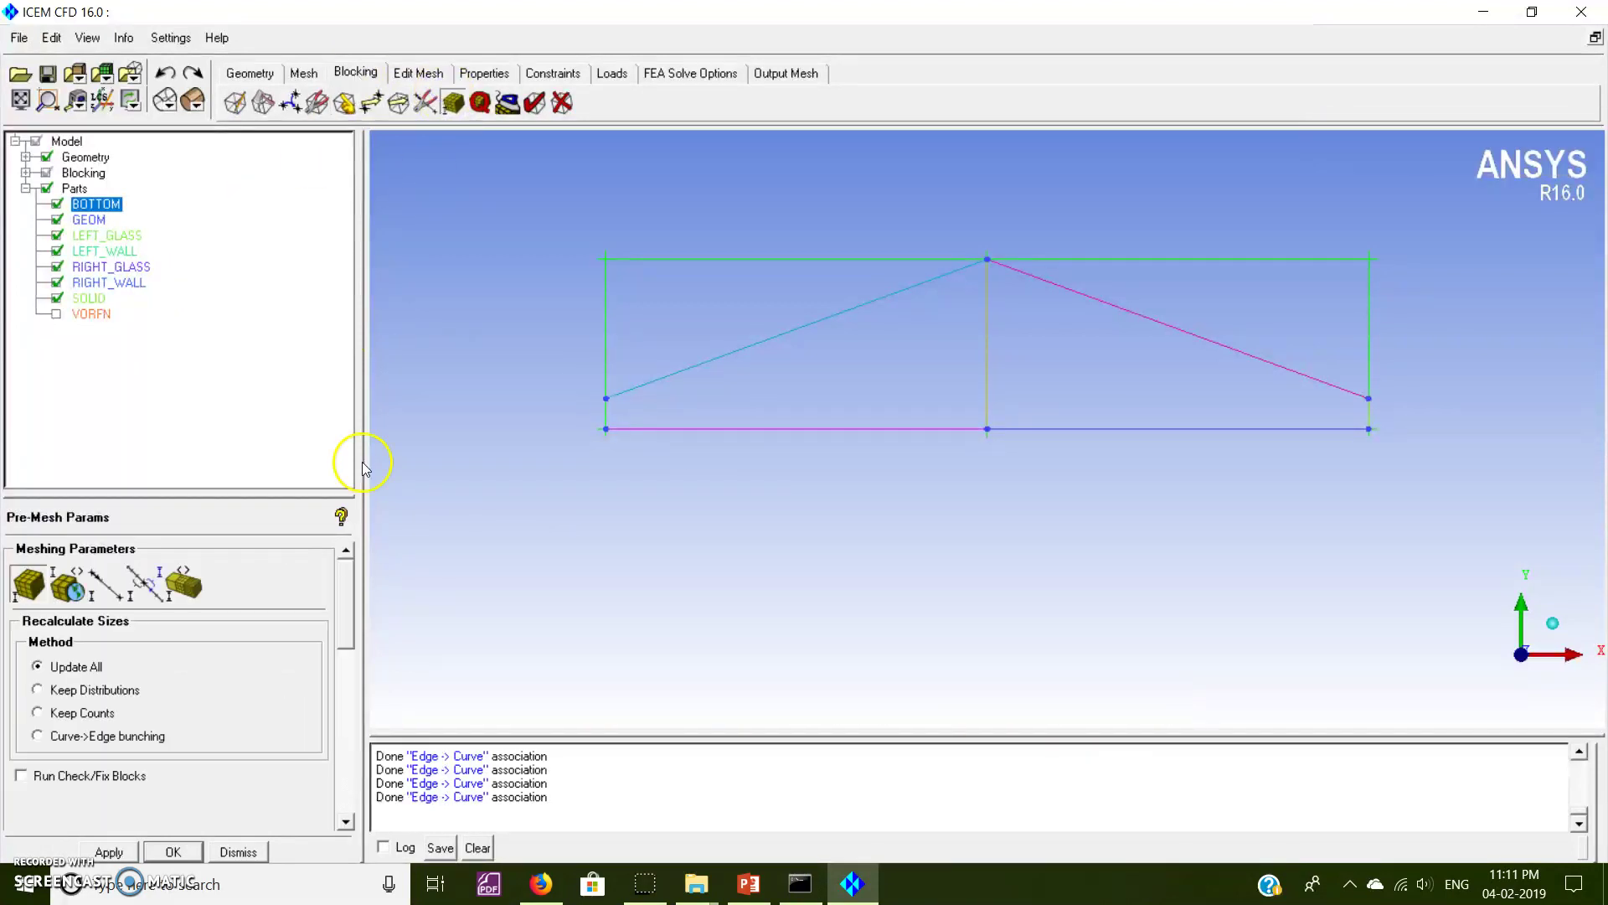
pyautogui.click(107, 583)
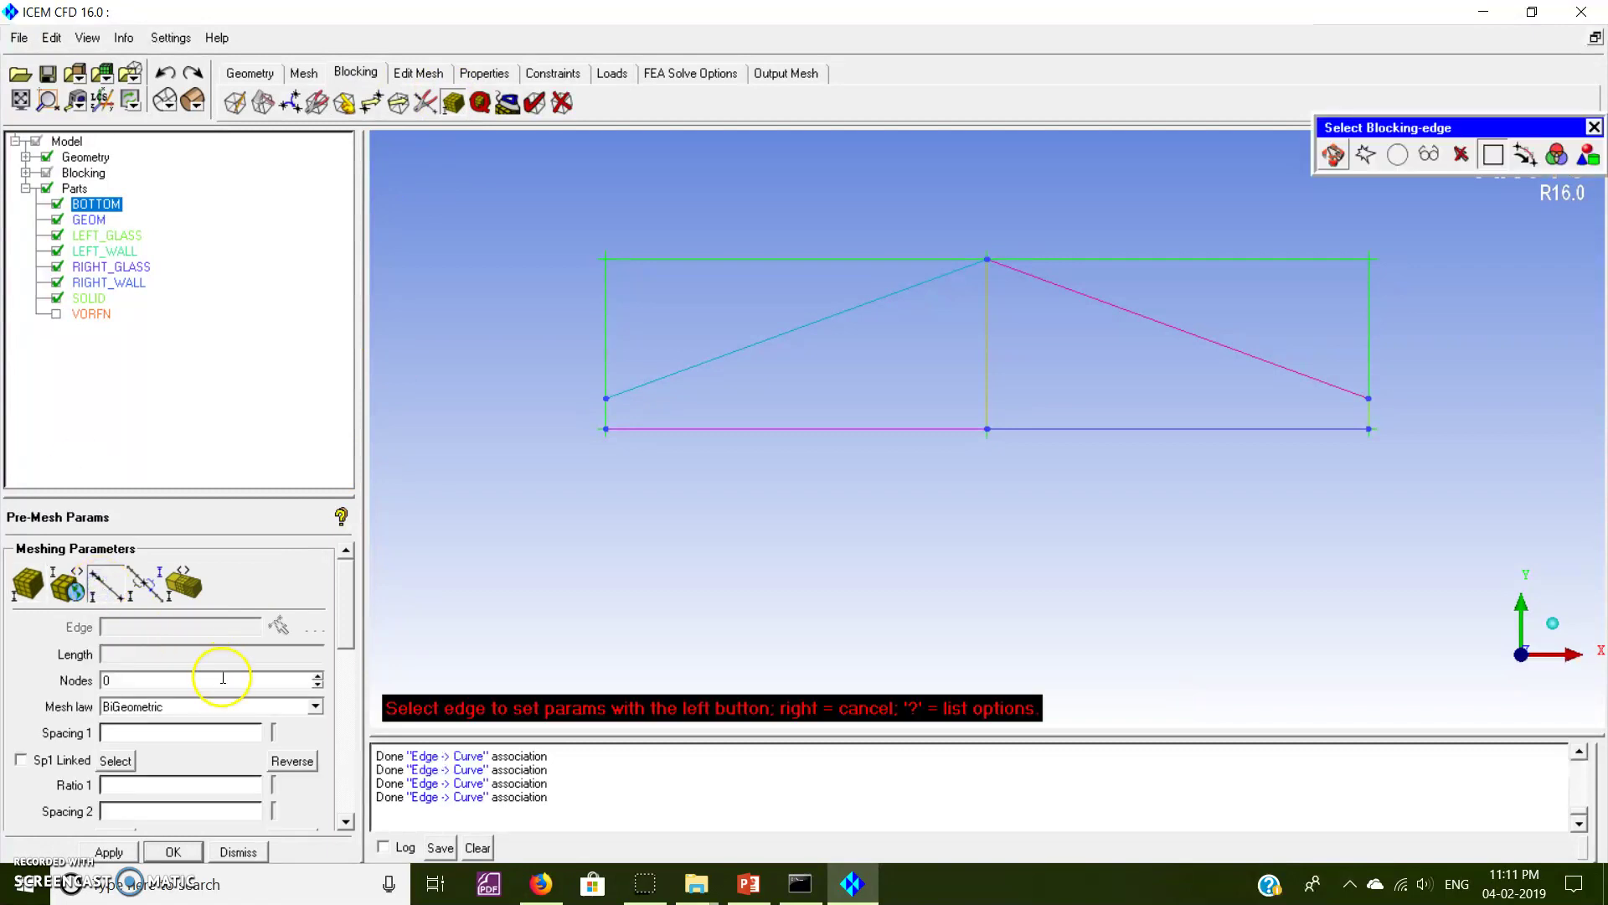
pyautogui.click(620, 394)
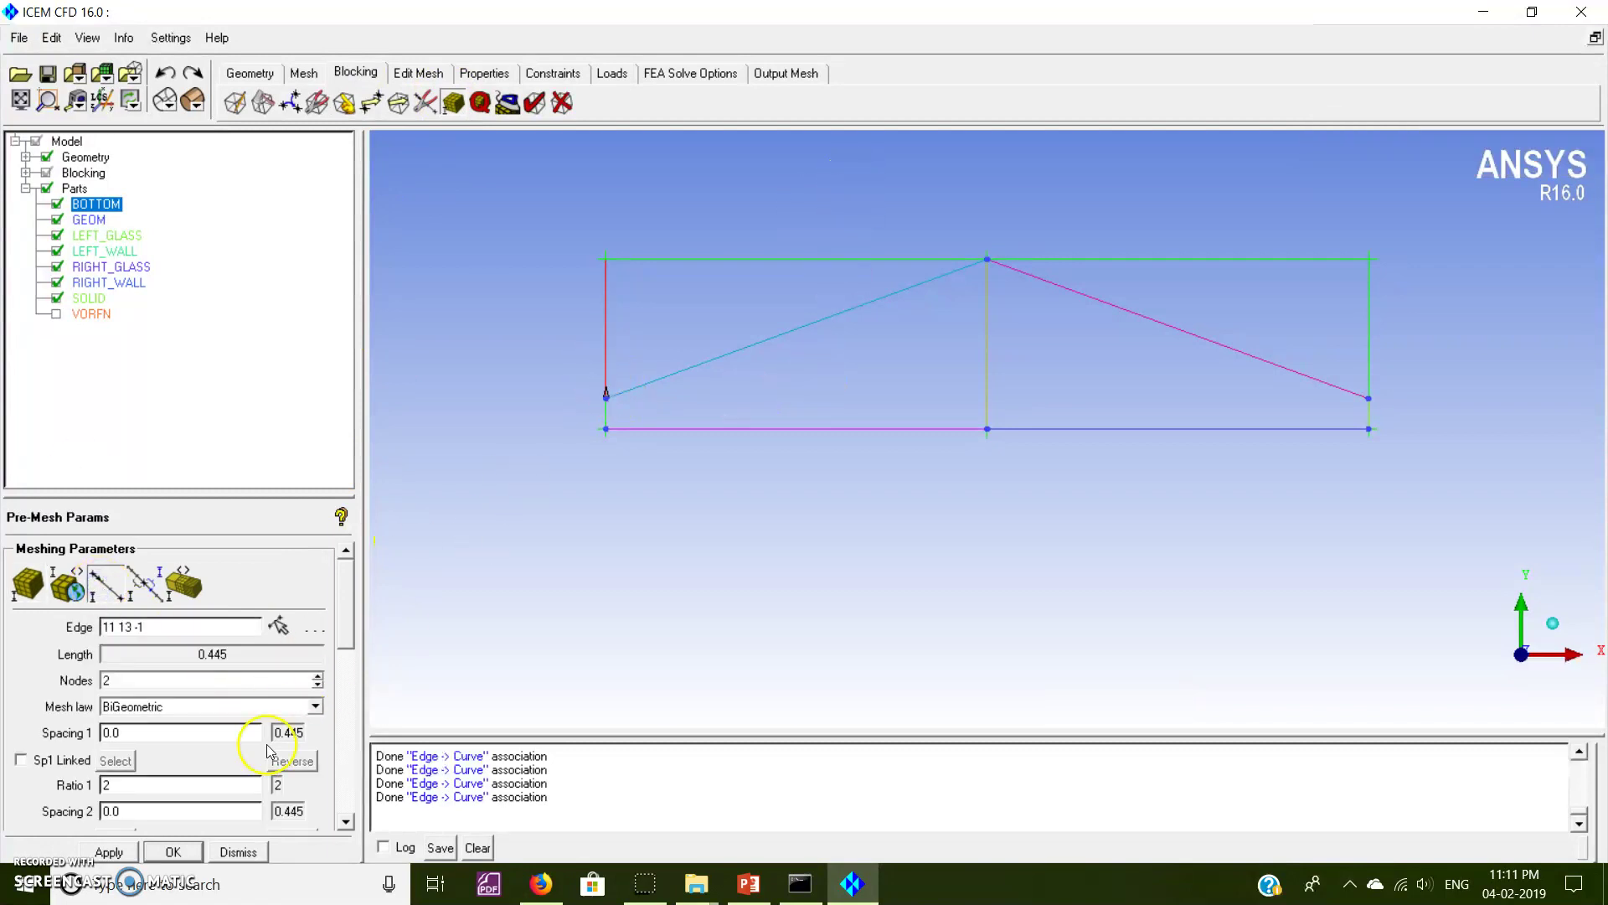
pyautogui.scroll(-3, 348, 670)
pyautogui.scroll(-3, 347, 675)
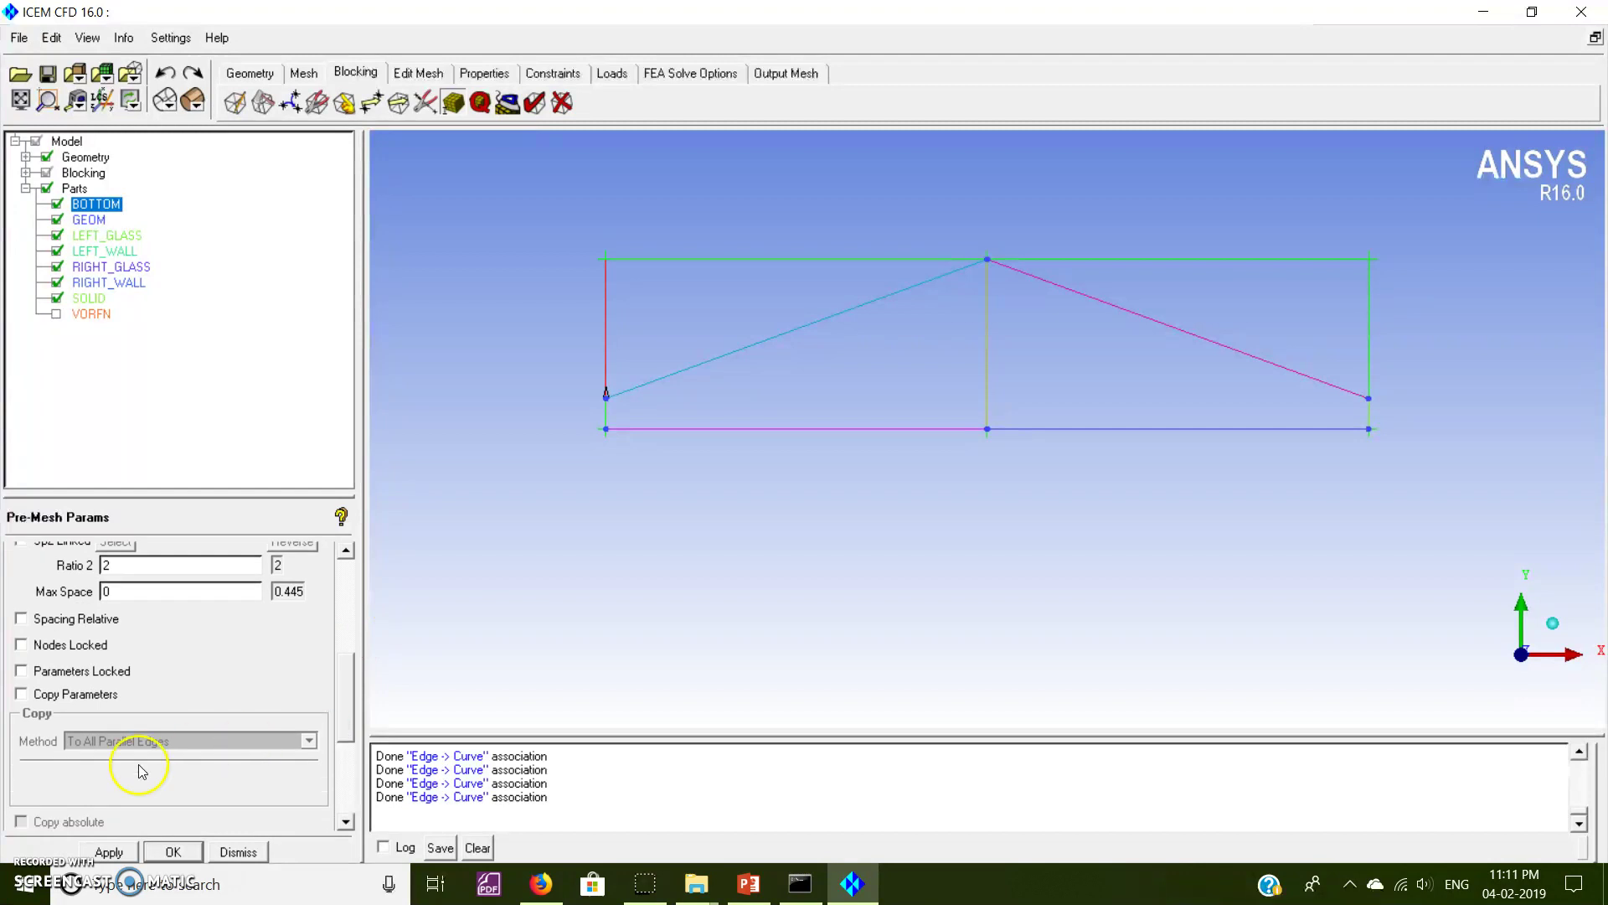
pyautogui.click(22, 694)
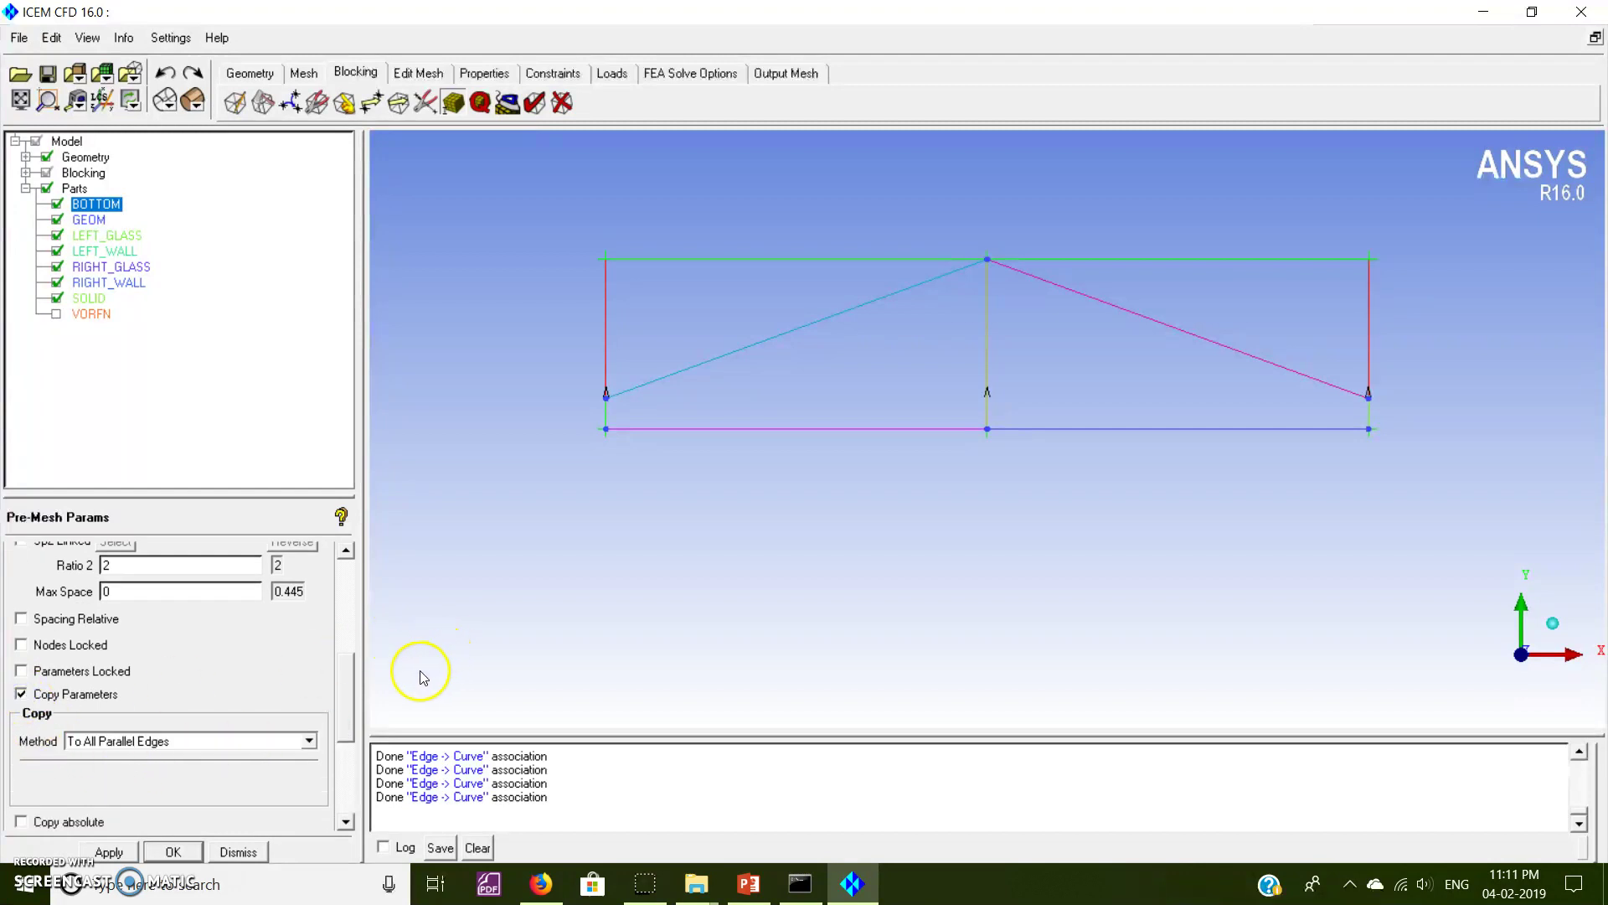
# Give the left vertical edge and its parallel edges 100 nodes with the FullCosinus mesh law, and apply.
pyautogui.moveTo(348, 692); pyautogui.dragTo(343, 620)
pyautogui.doubleClick(128, 625)
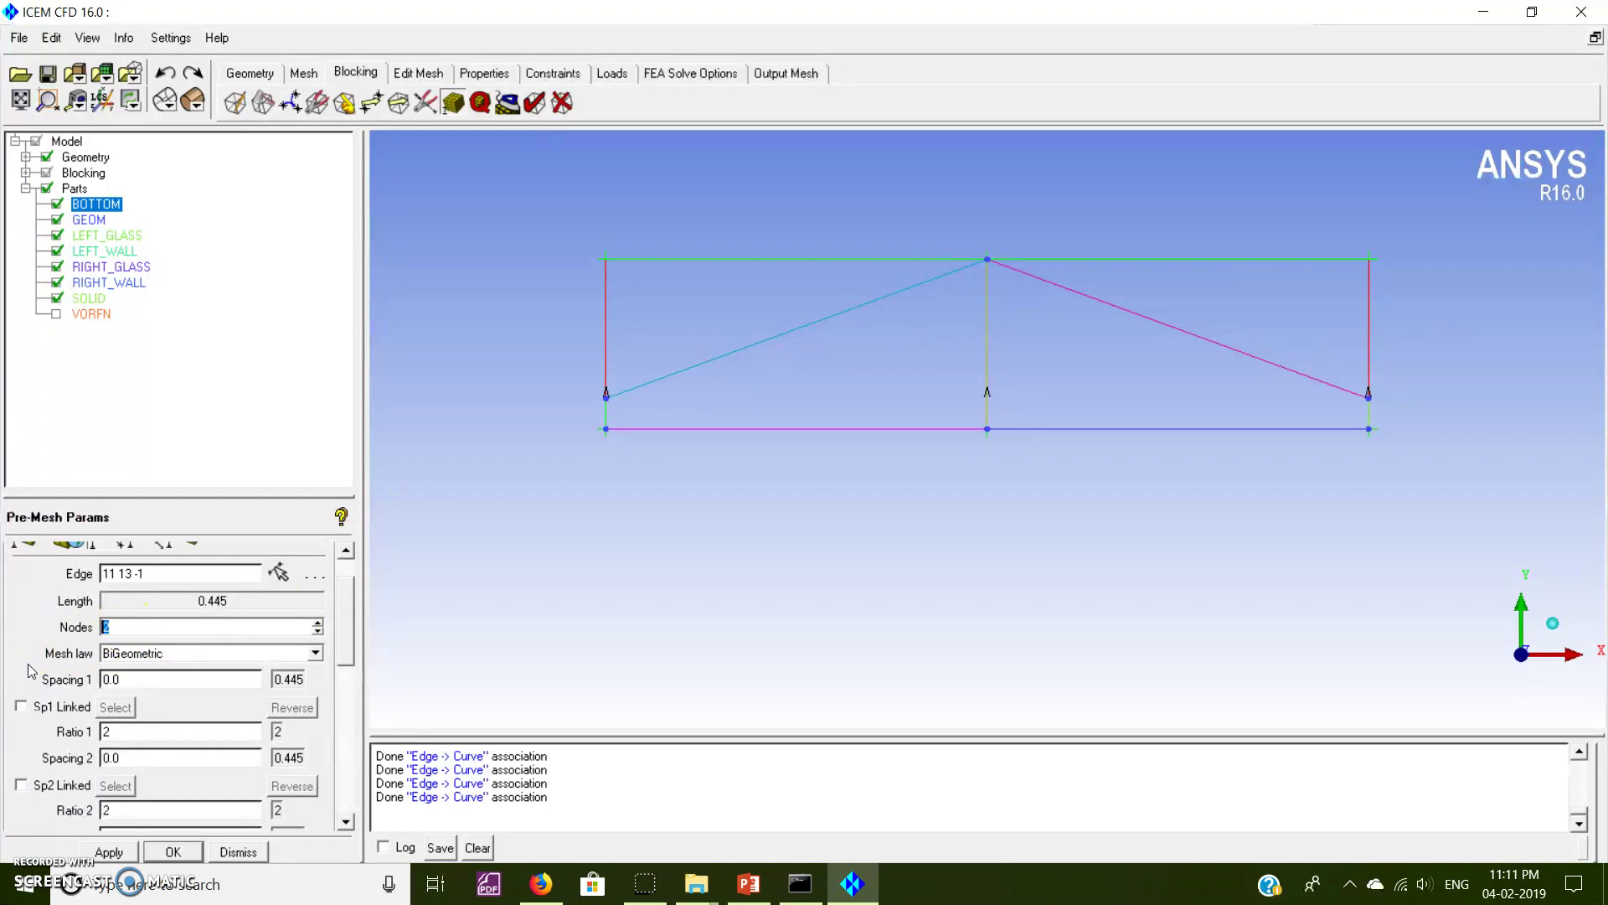
pyautogui.write('100')
pyautogui.press('Return')
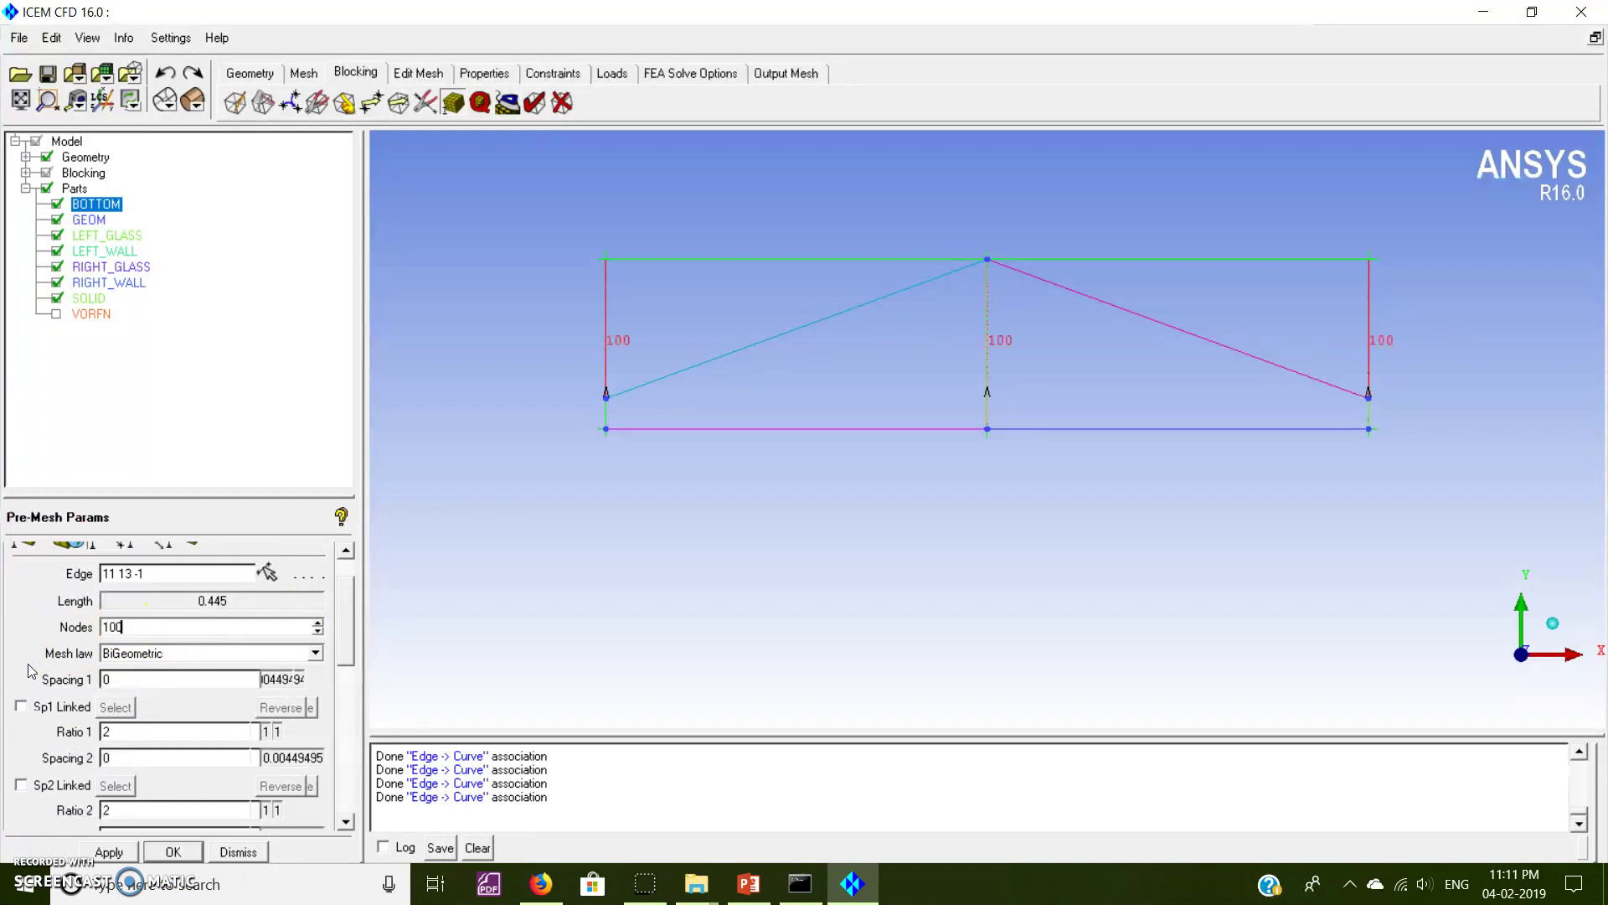
pyautogui.click(134, 654)
pyautogui.moveTo(324, 716); pyautogui.dragTo(312, 740)
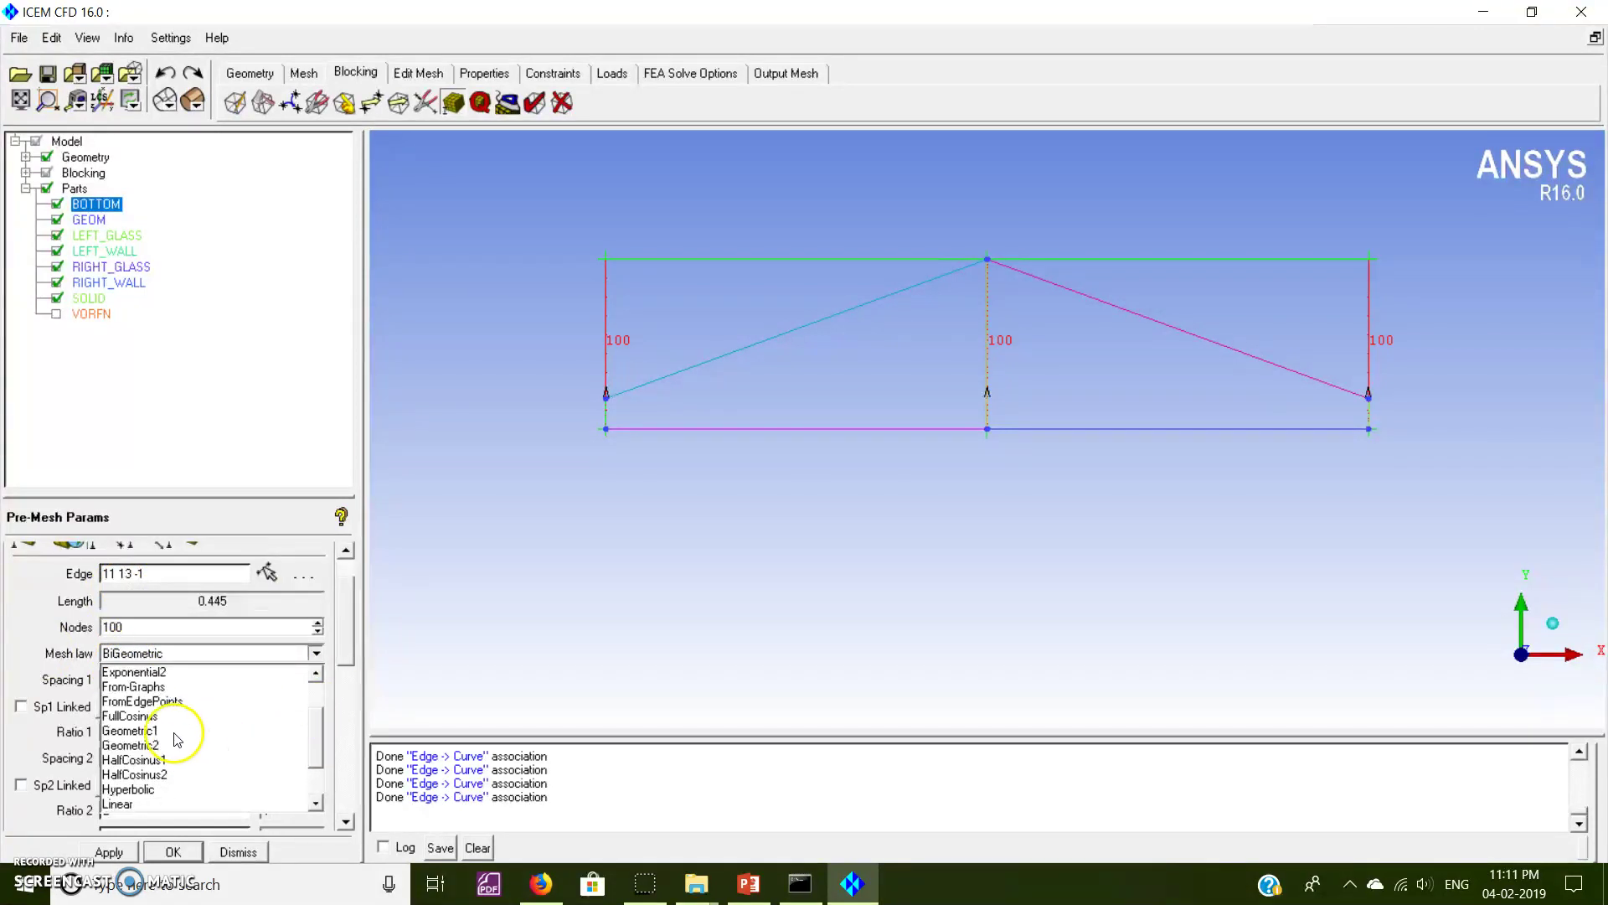
pyautogui.click(154, 717)
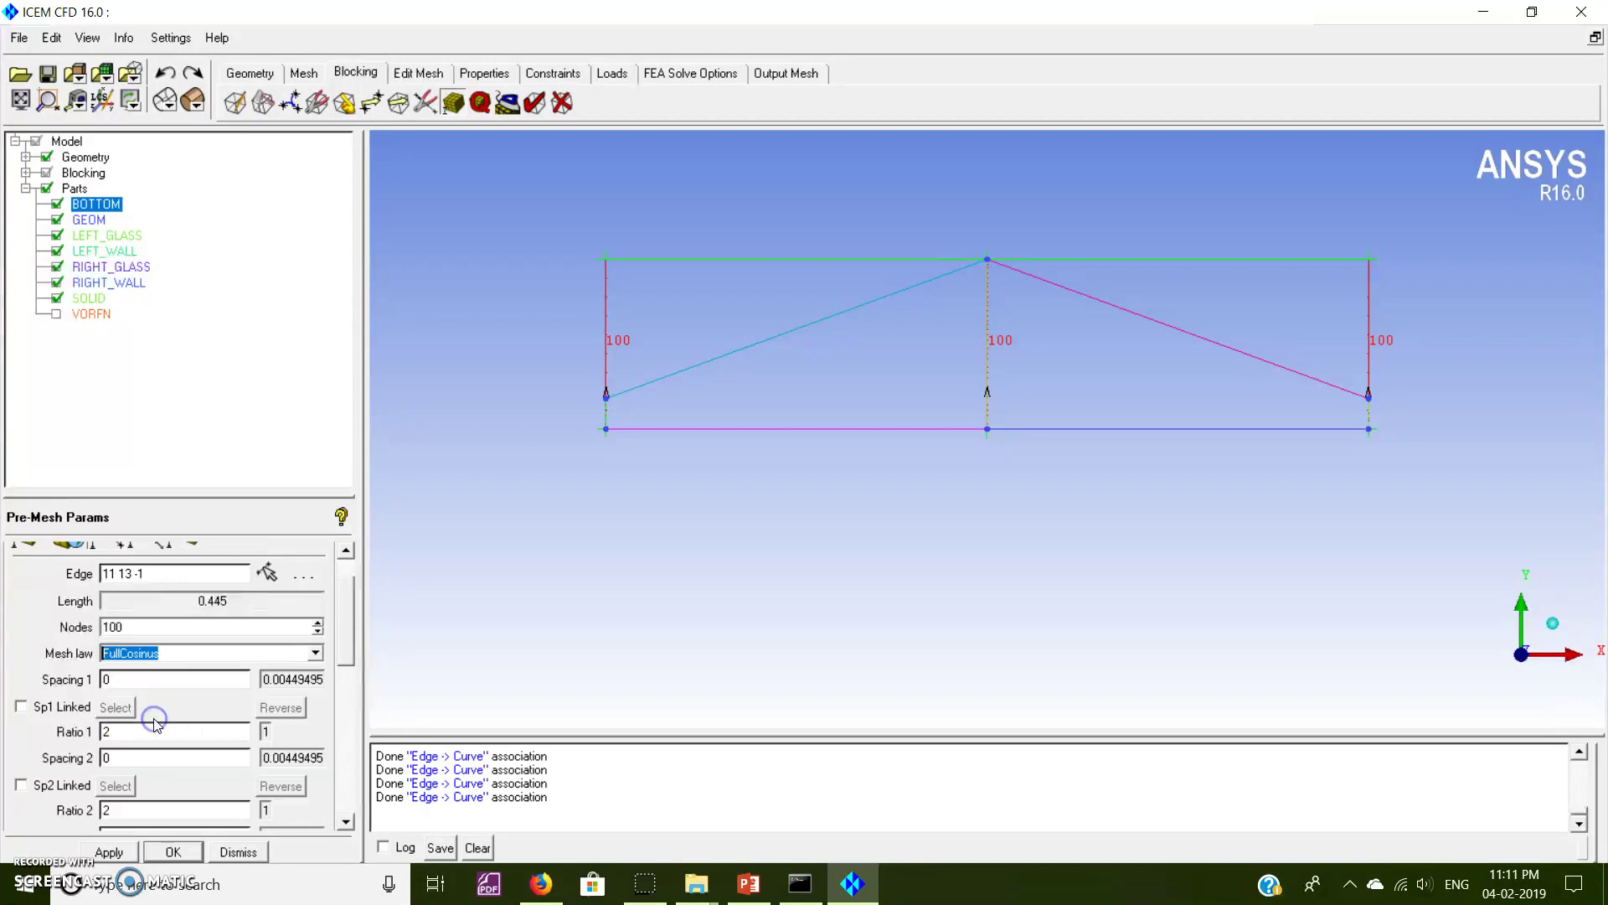
pyautogui.click(109, 852)
# Assign 100 nodes and the FullCosinus mesh law to the left bottom block edge and its parallel edge.
pyautogui.click(266, 573)
pyautogui.click(841, 439)
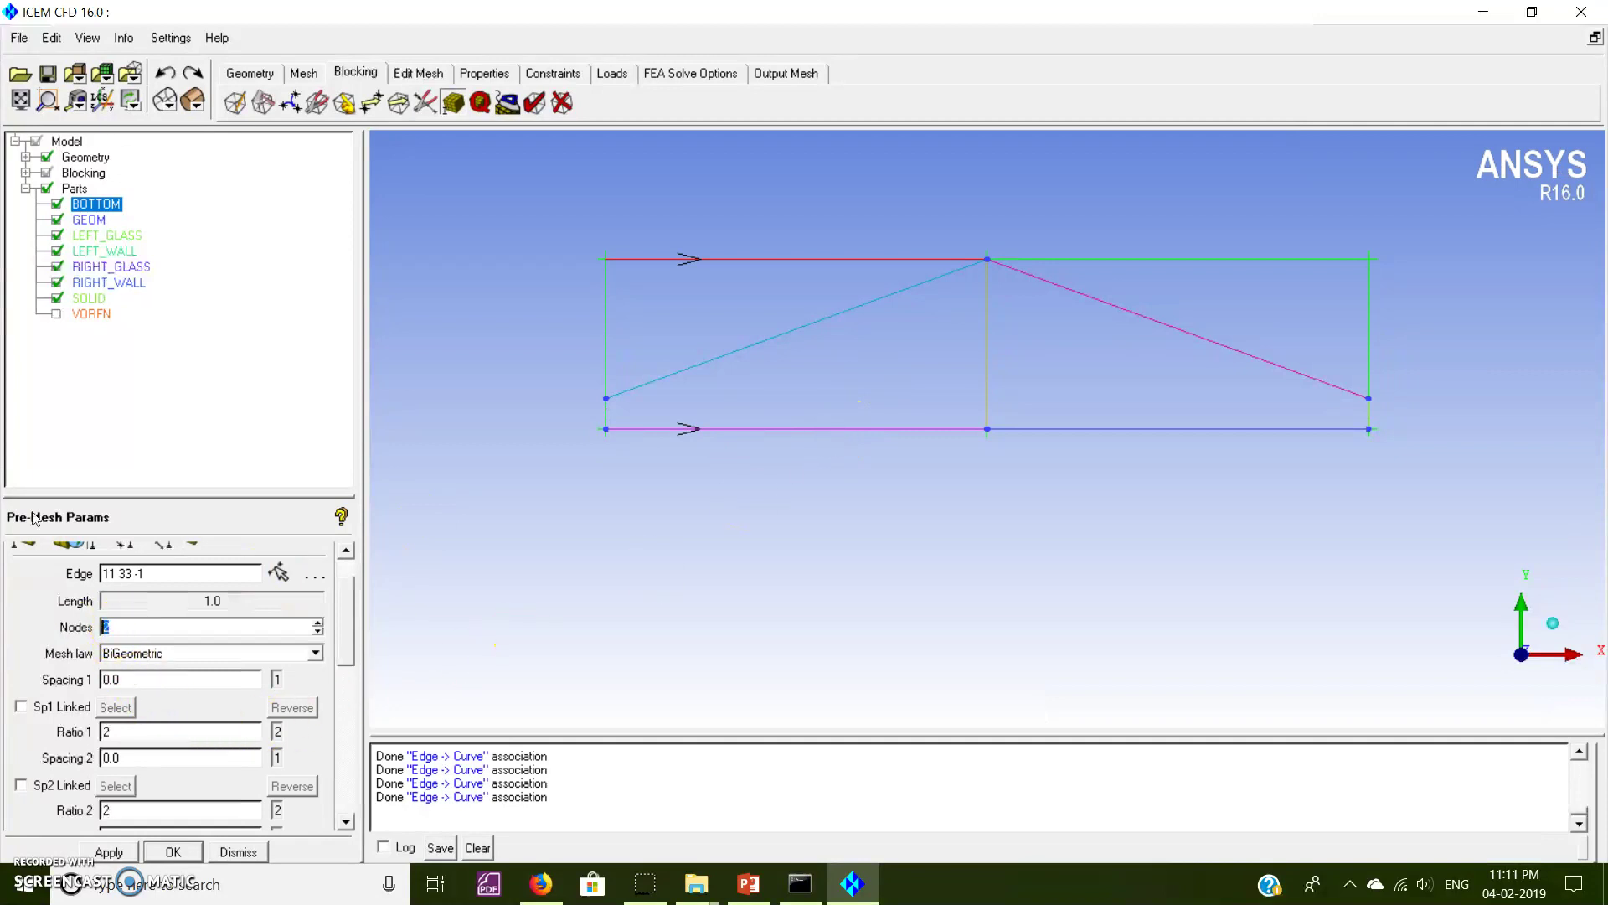
pyautogui.press('Return')
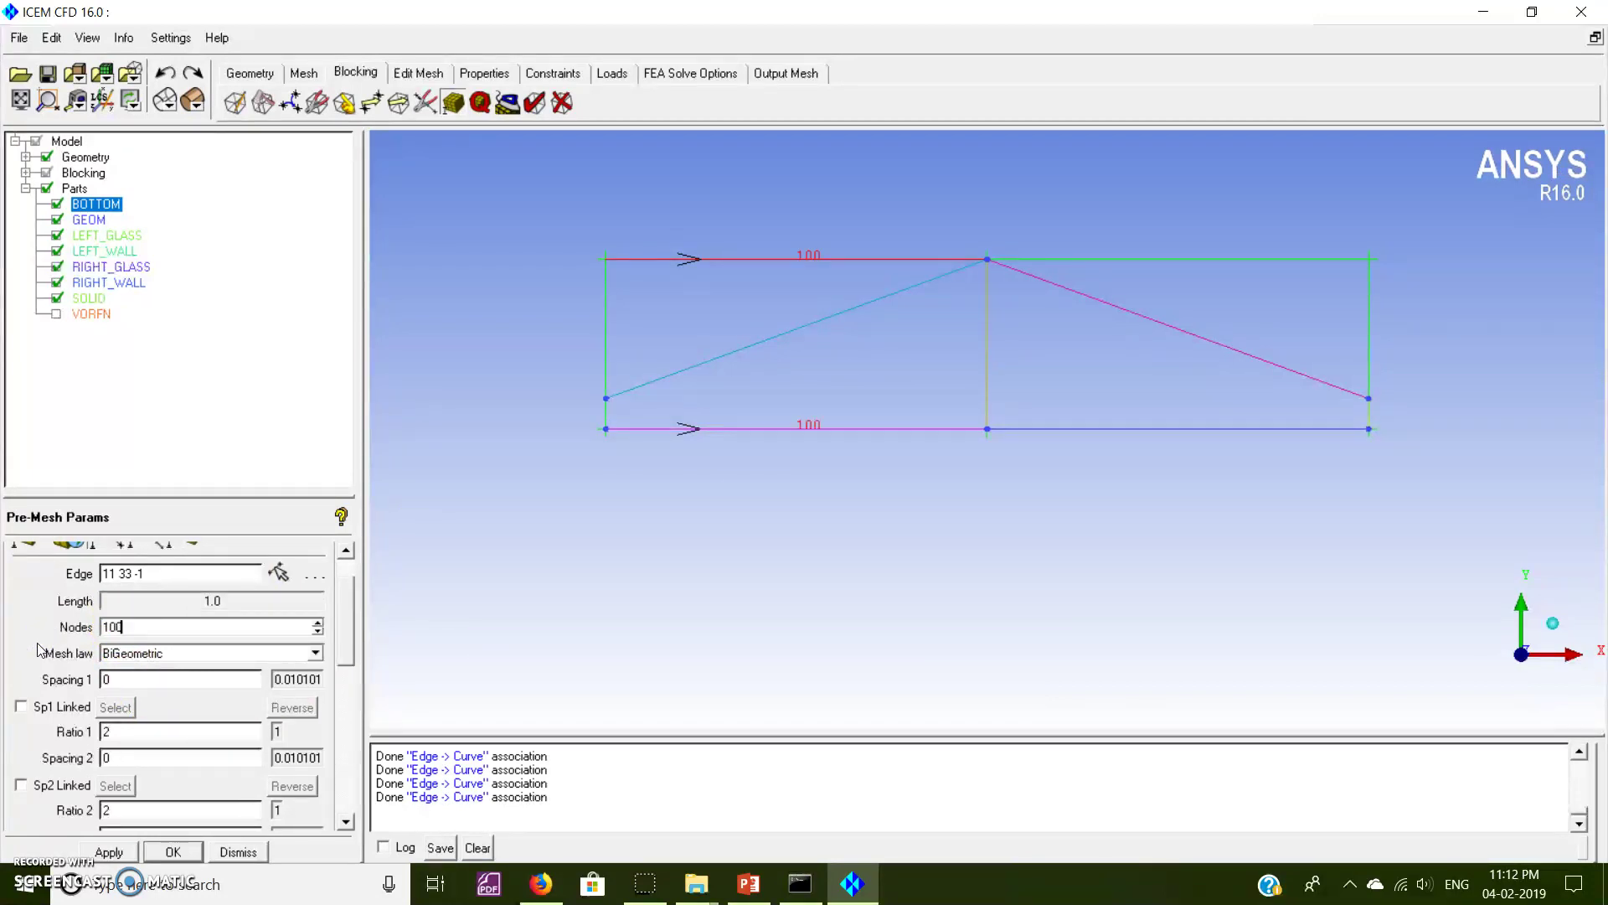
pyautogui.click(115, 656)
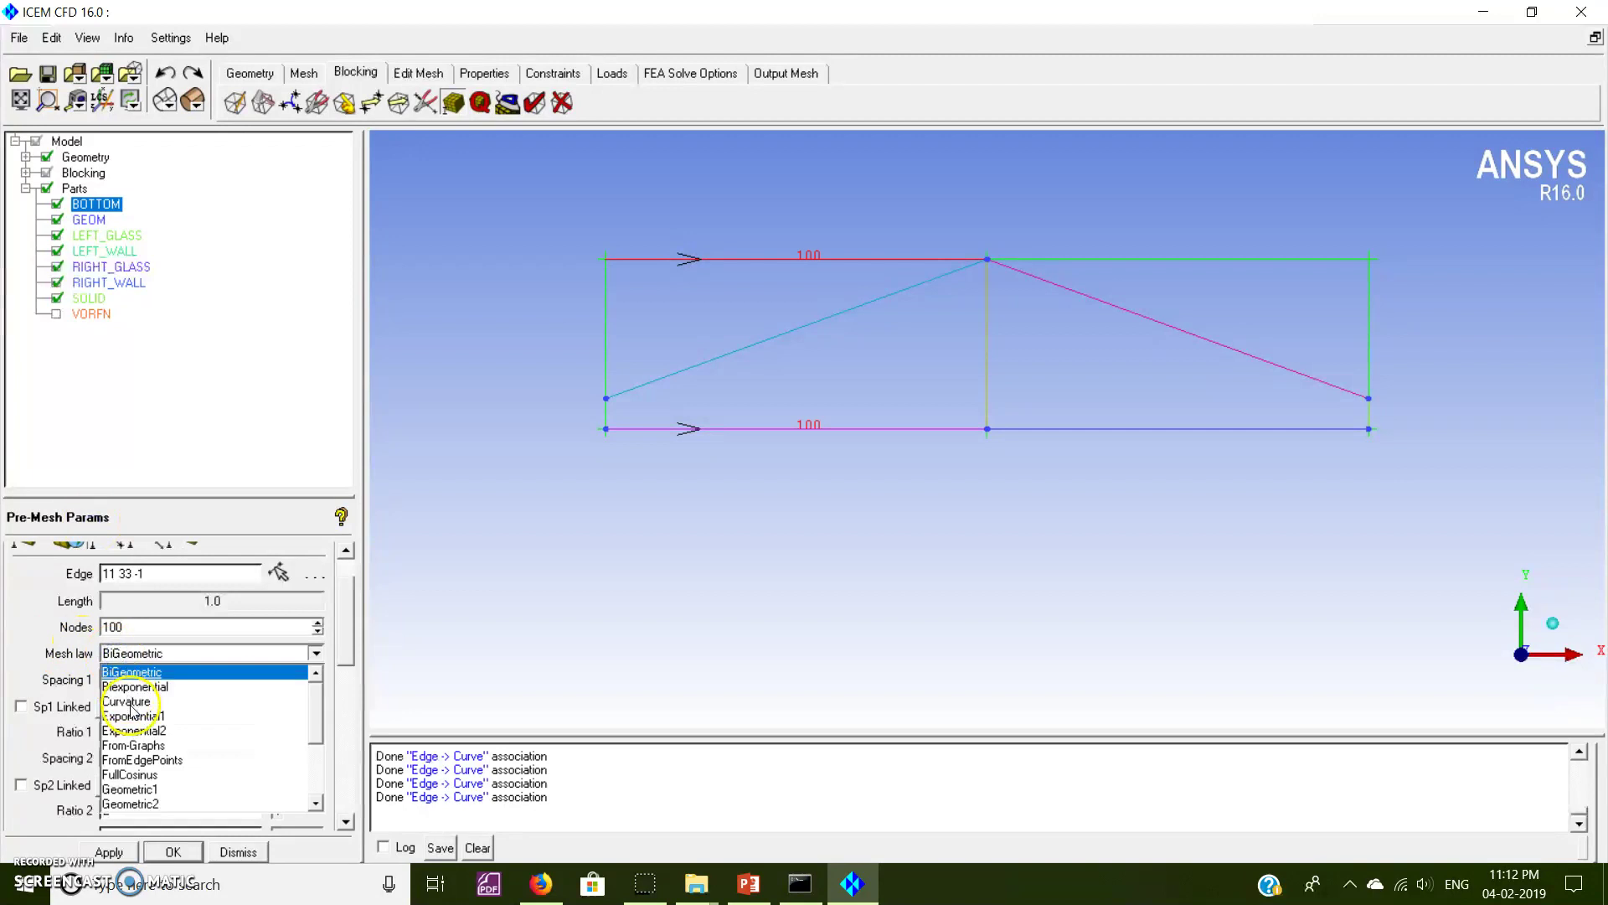
pyautogui.click(130, 774)
pyautogui.click(107, 852)
# Assign 100 nodes and the FullCosinus mesh law to the right top block edge and its parallel edge.
pyautogui.click(261, 574)
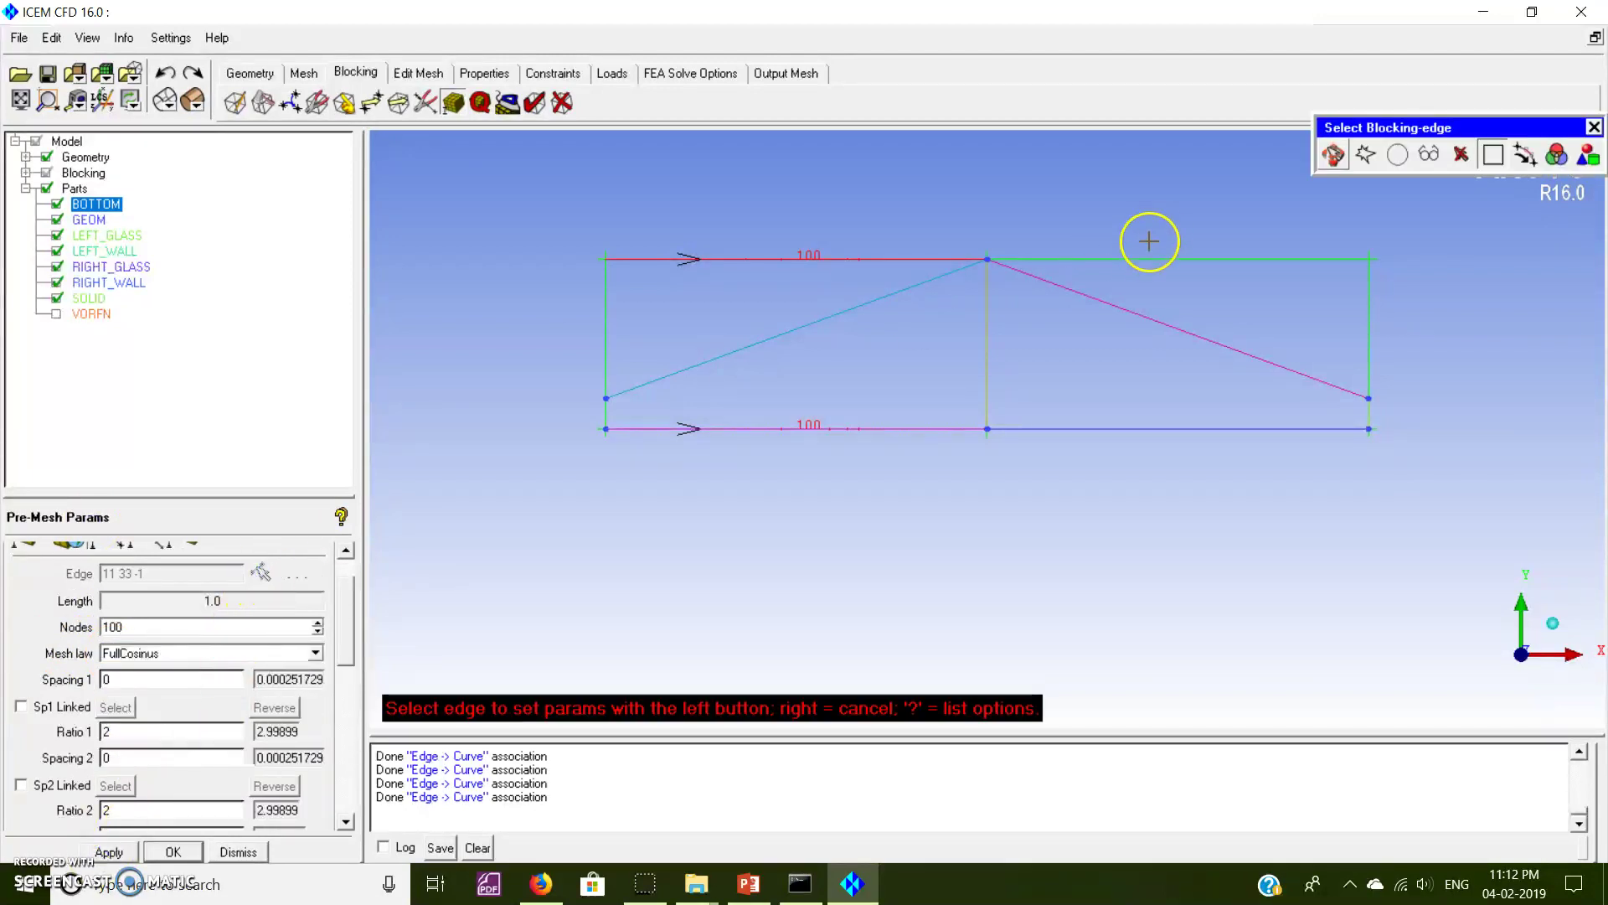
pyautogui.click(1143, 259)
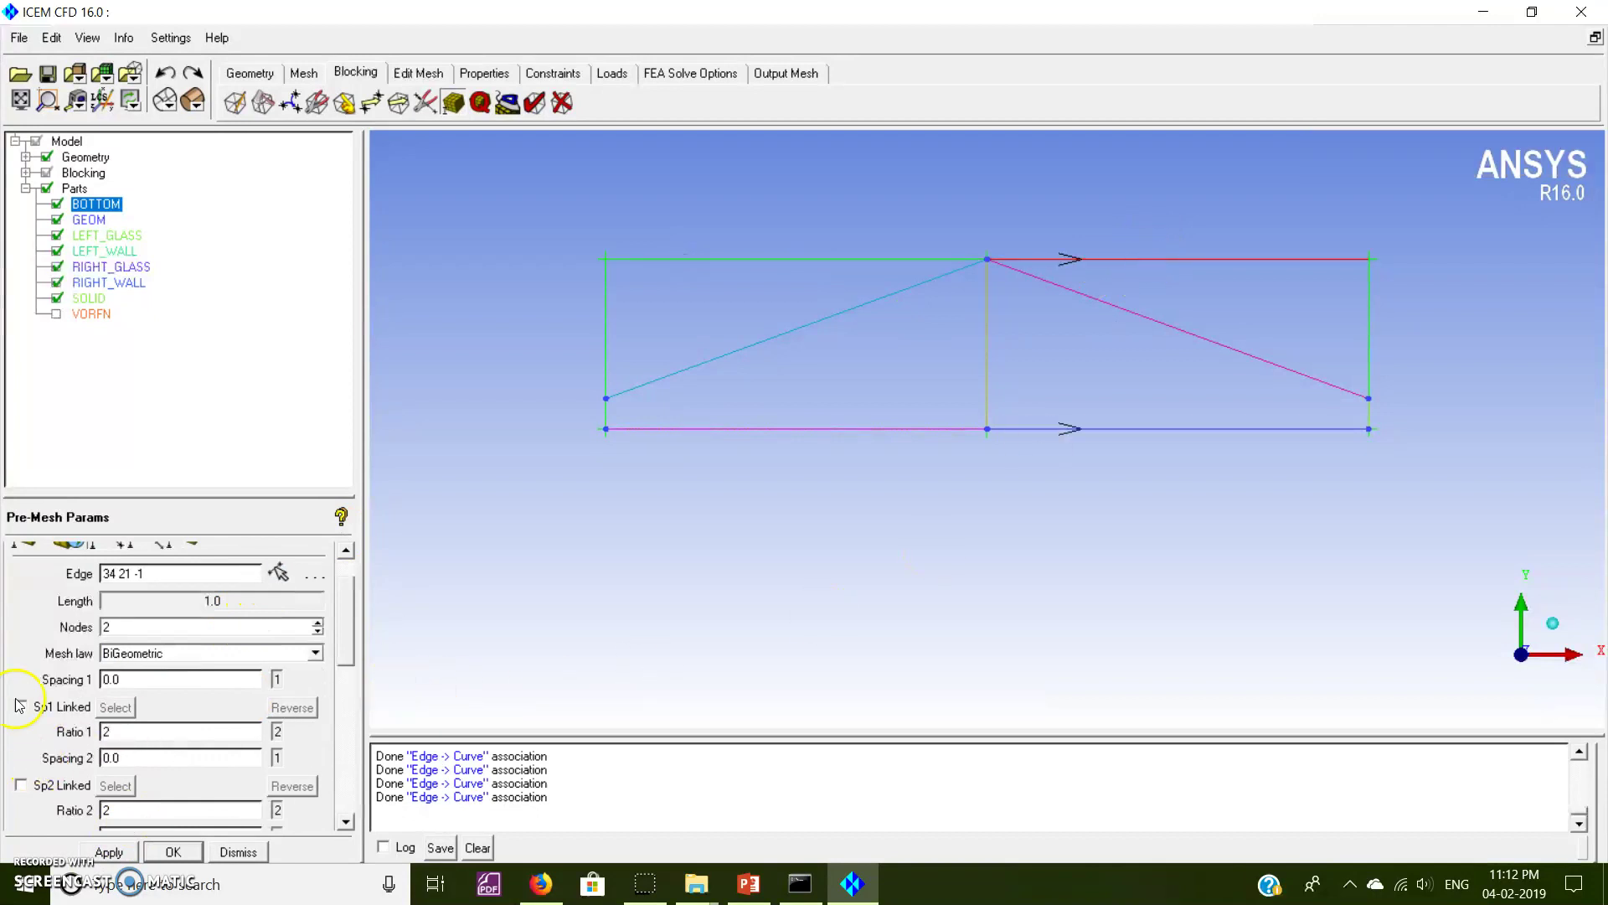
pyautogui.click(85, 636)
pyautogui.press('Return')
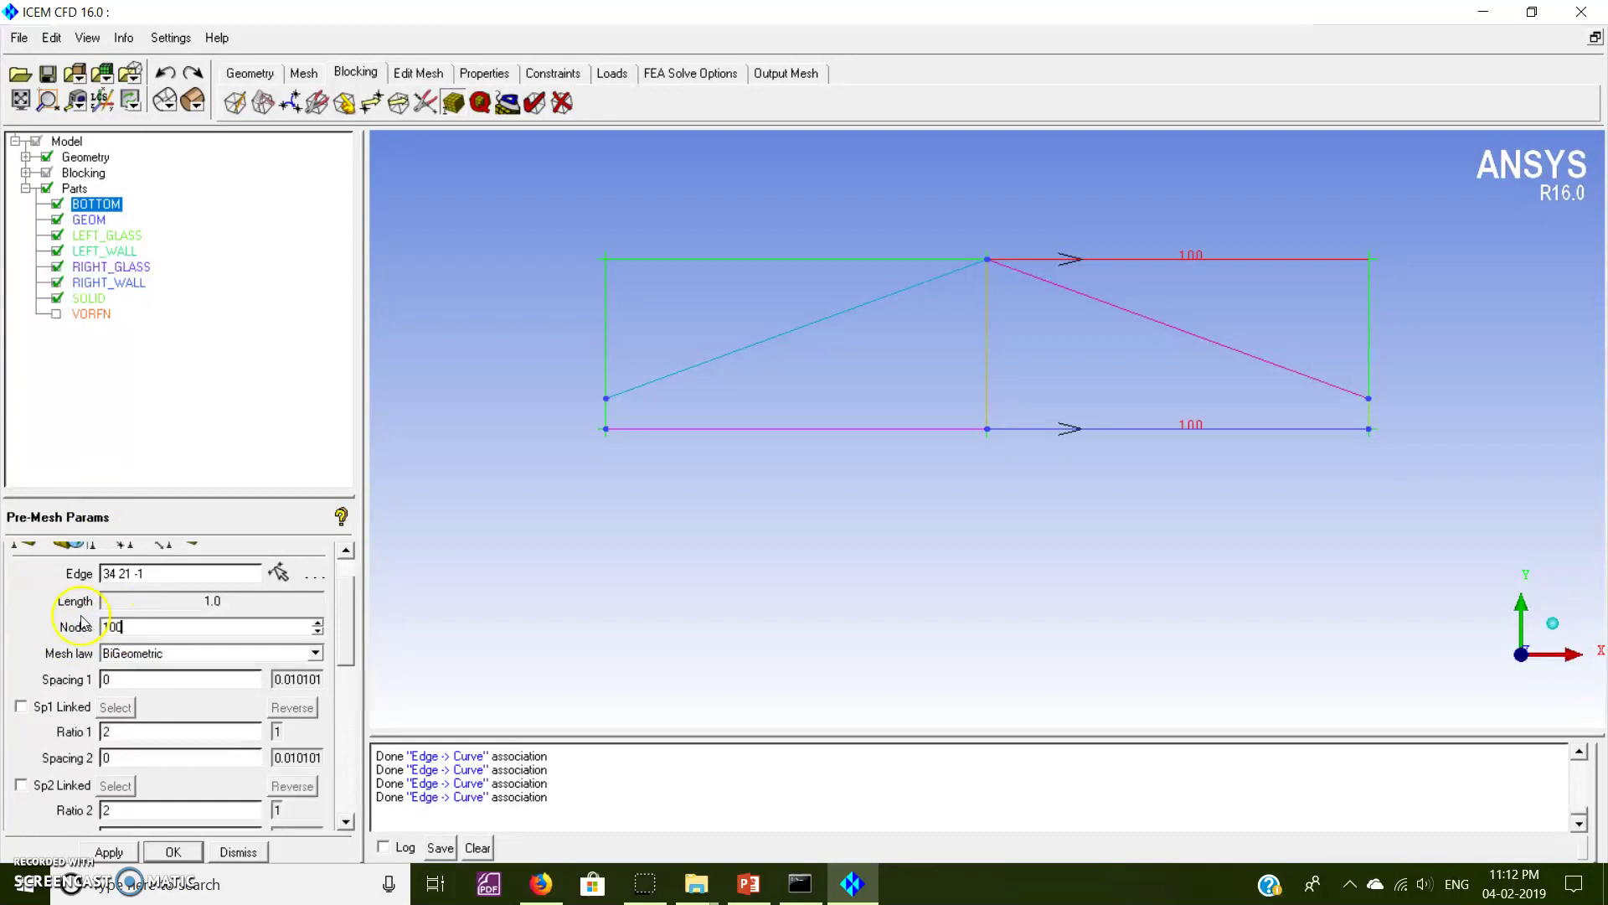
pyautogui.click(128, 650)
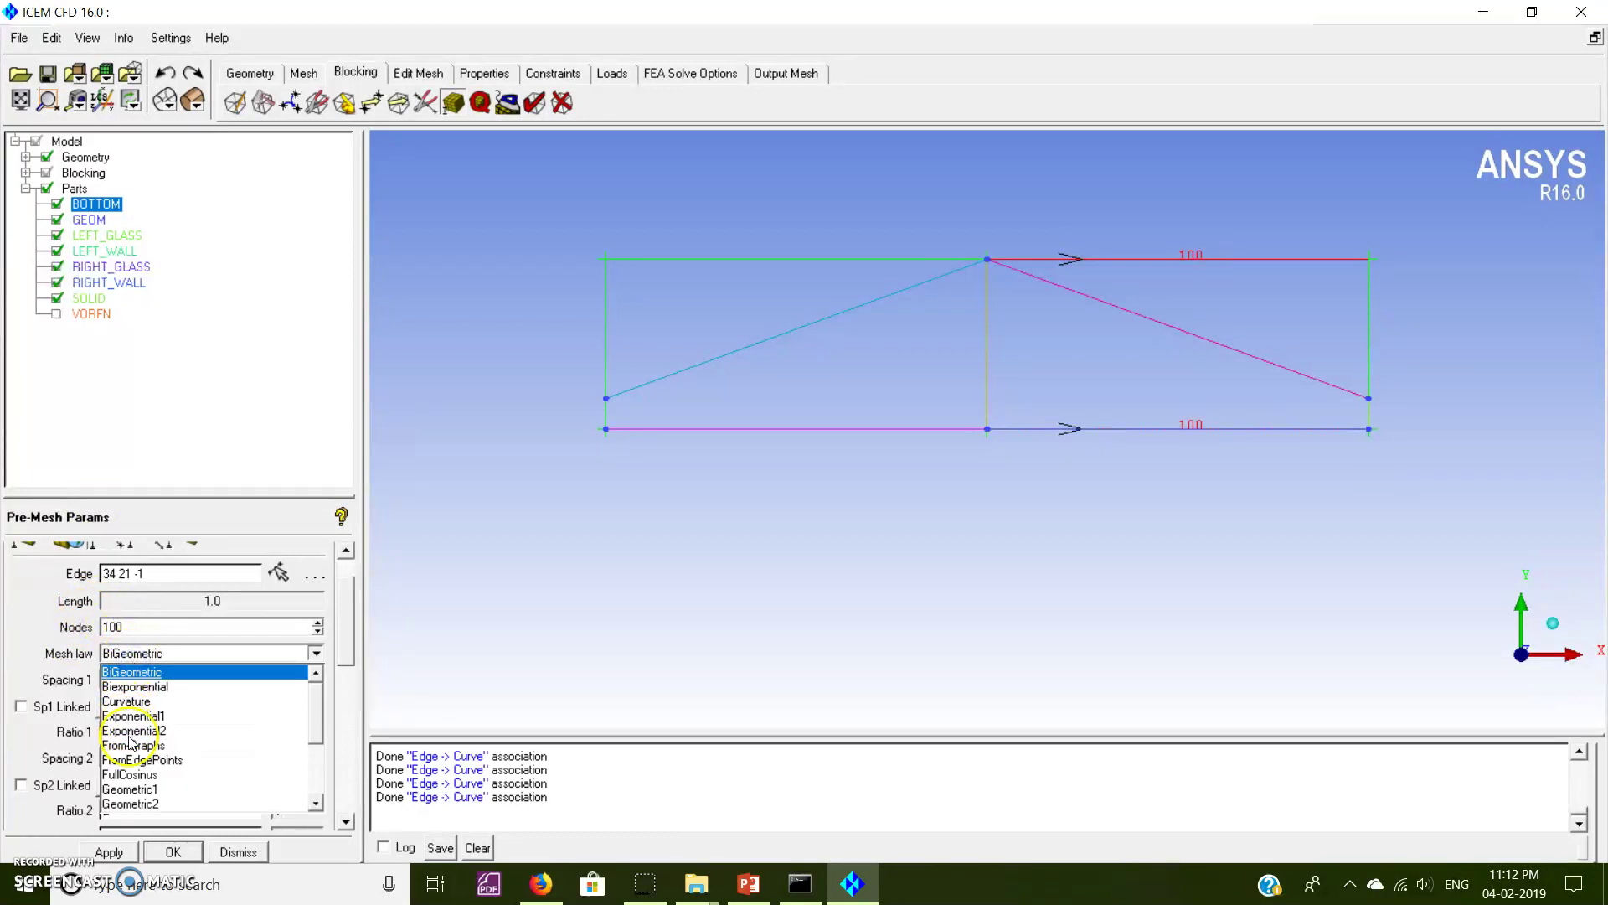
pyautogui.click(127, 774)
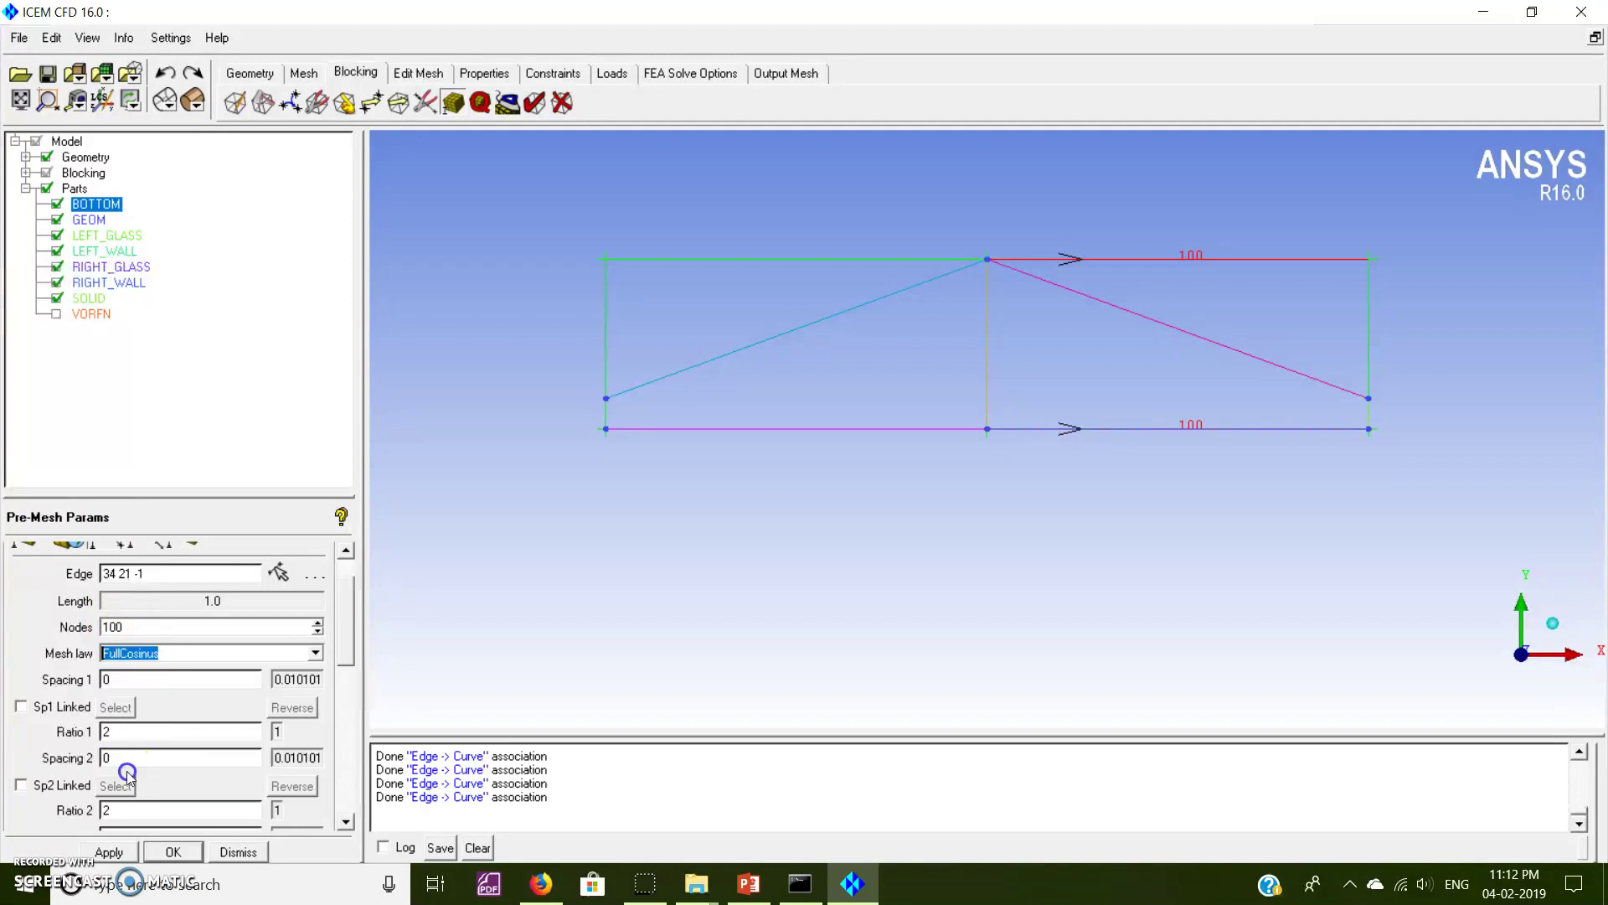
pyautogui.click(109, 851)
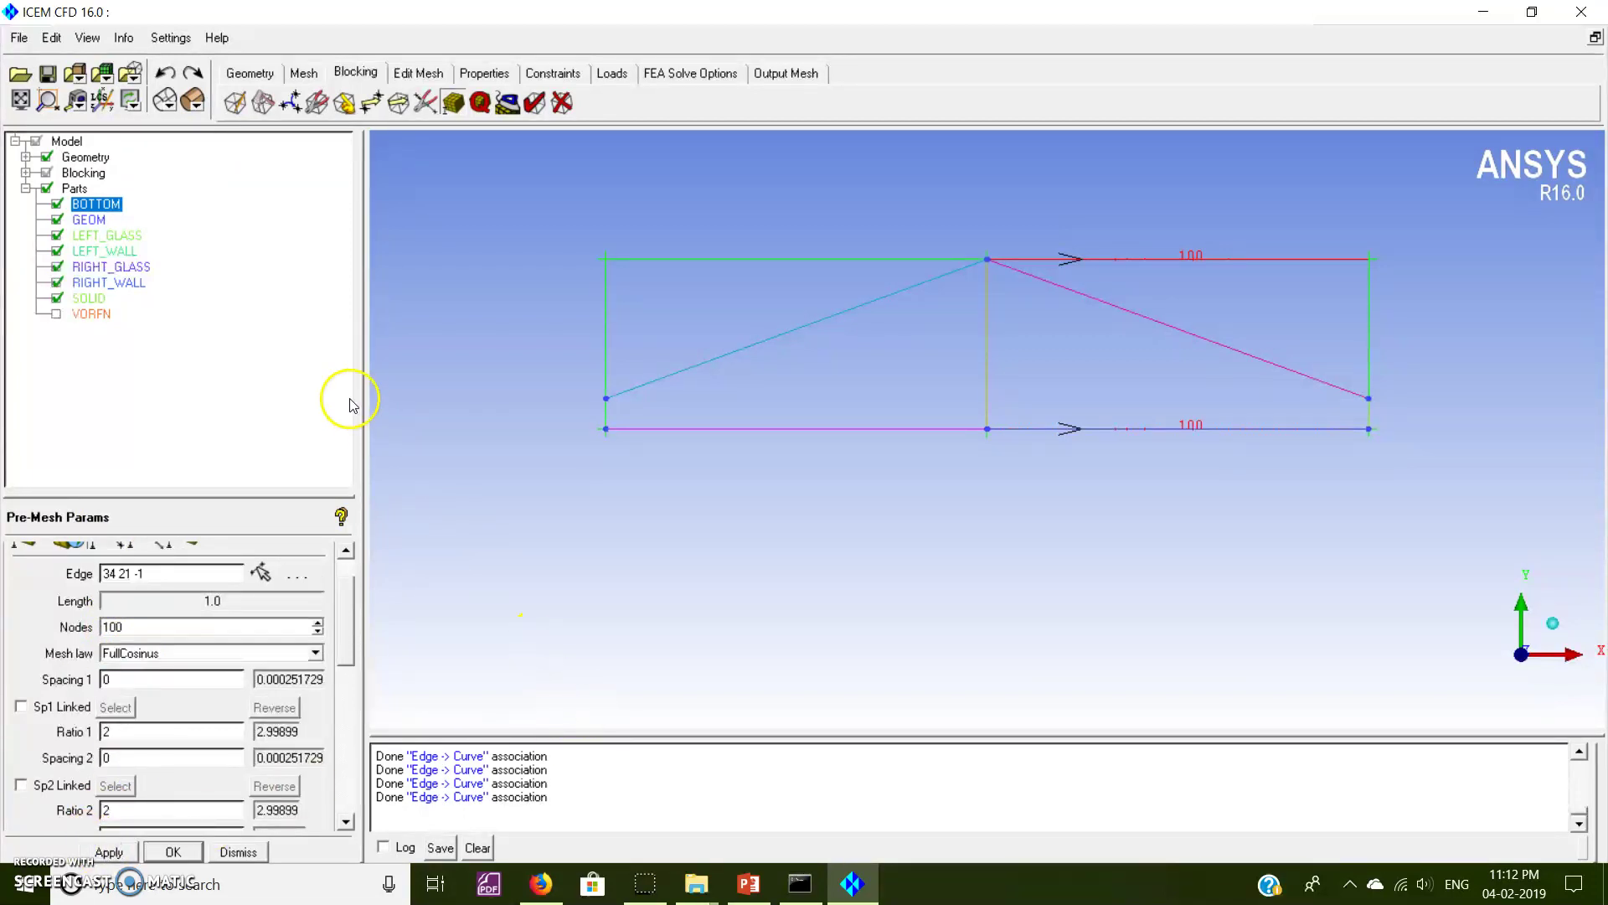
# Display the pre-mesh of the blocking and recompute the mesh.
pyautogui.click(25, 172)
pyautogui.click(56, 267)
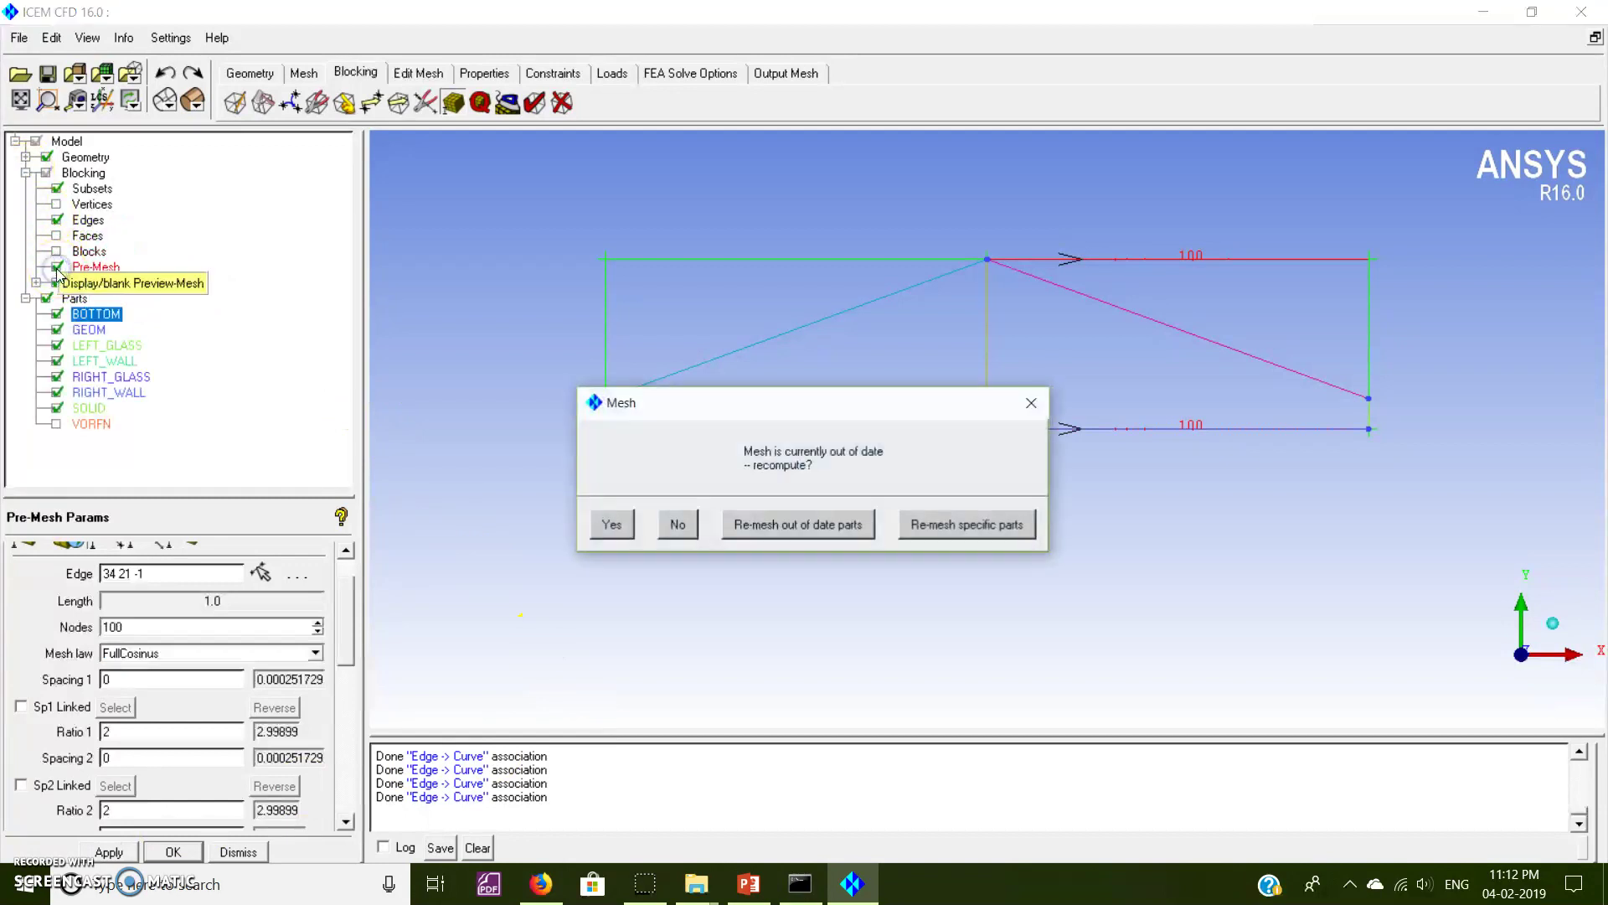
pyautogui.click(615, 525)
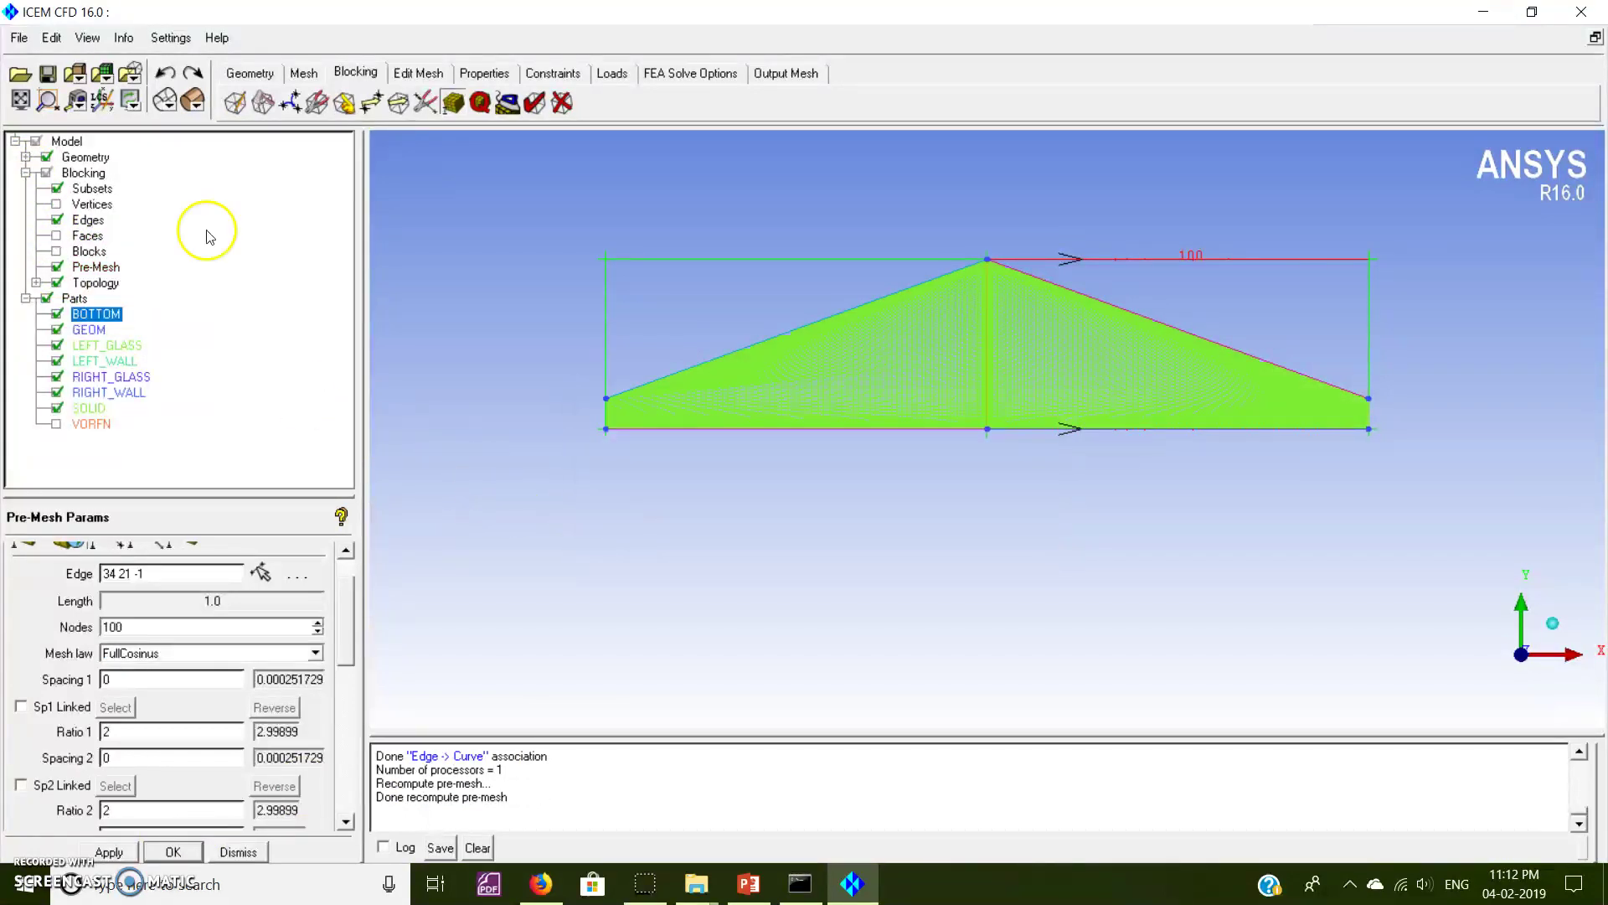
# Examine the mesh closely at the short left wall, along the left sloping glass and around the central vertical line.
pyautogui.click(51, 103)
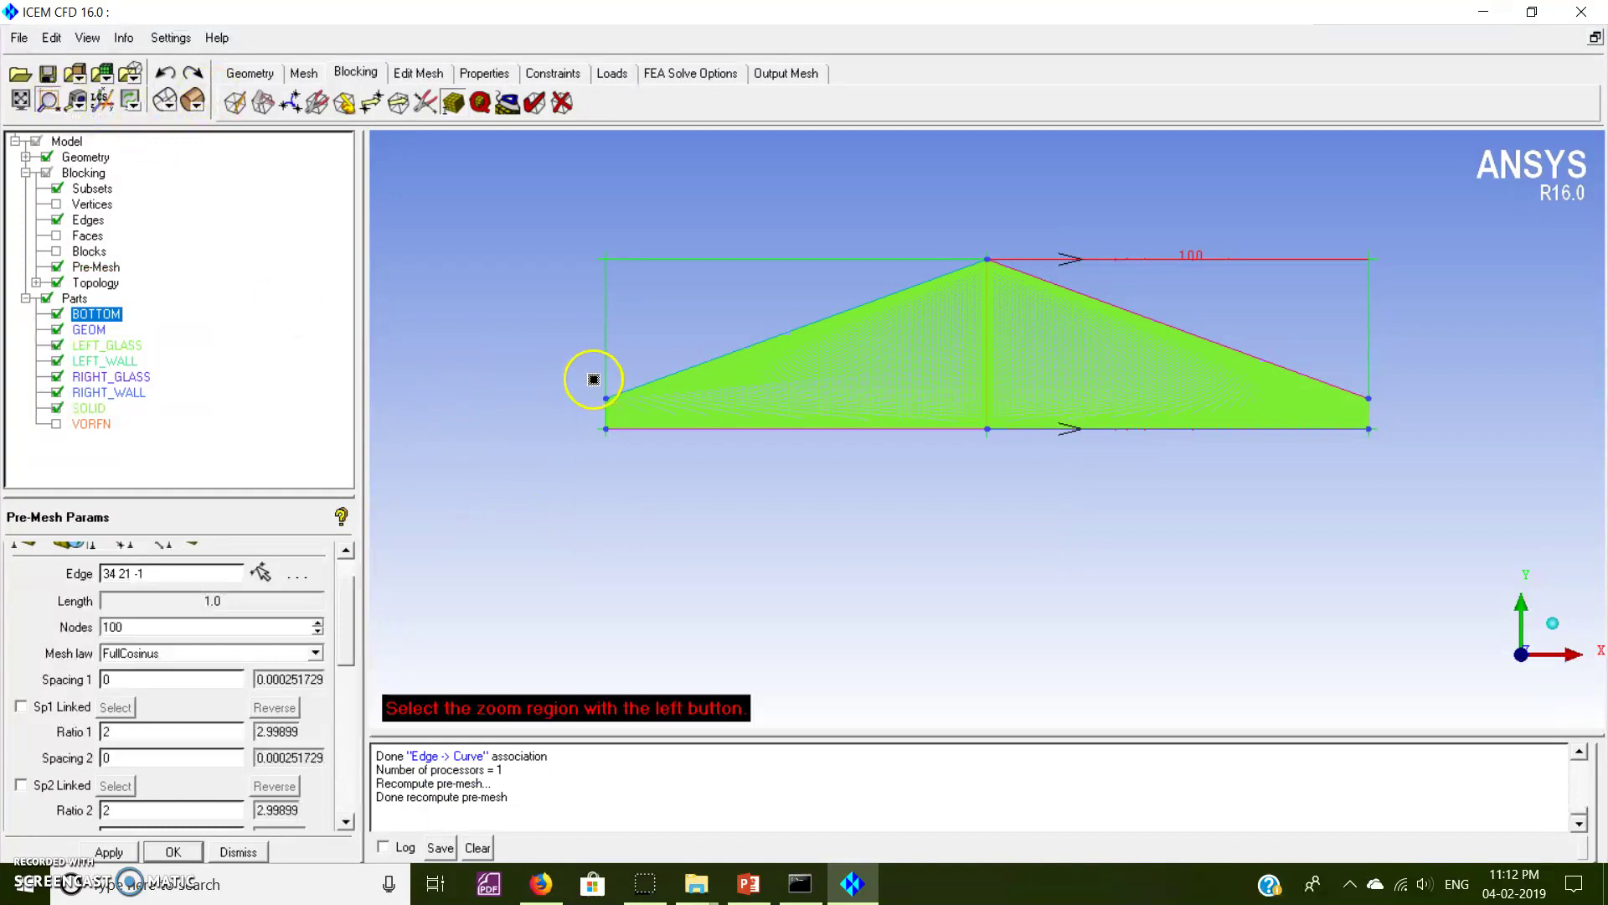
pyautogui.moveTo(662, 436); pyautogui.dragTo(779, 457)
pyautogui.moveTo(746, 436); pyautogui.dragTo(782, 348, button='right')
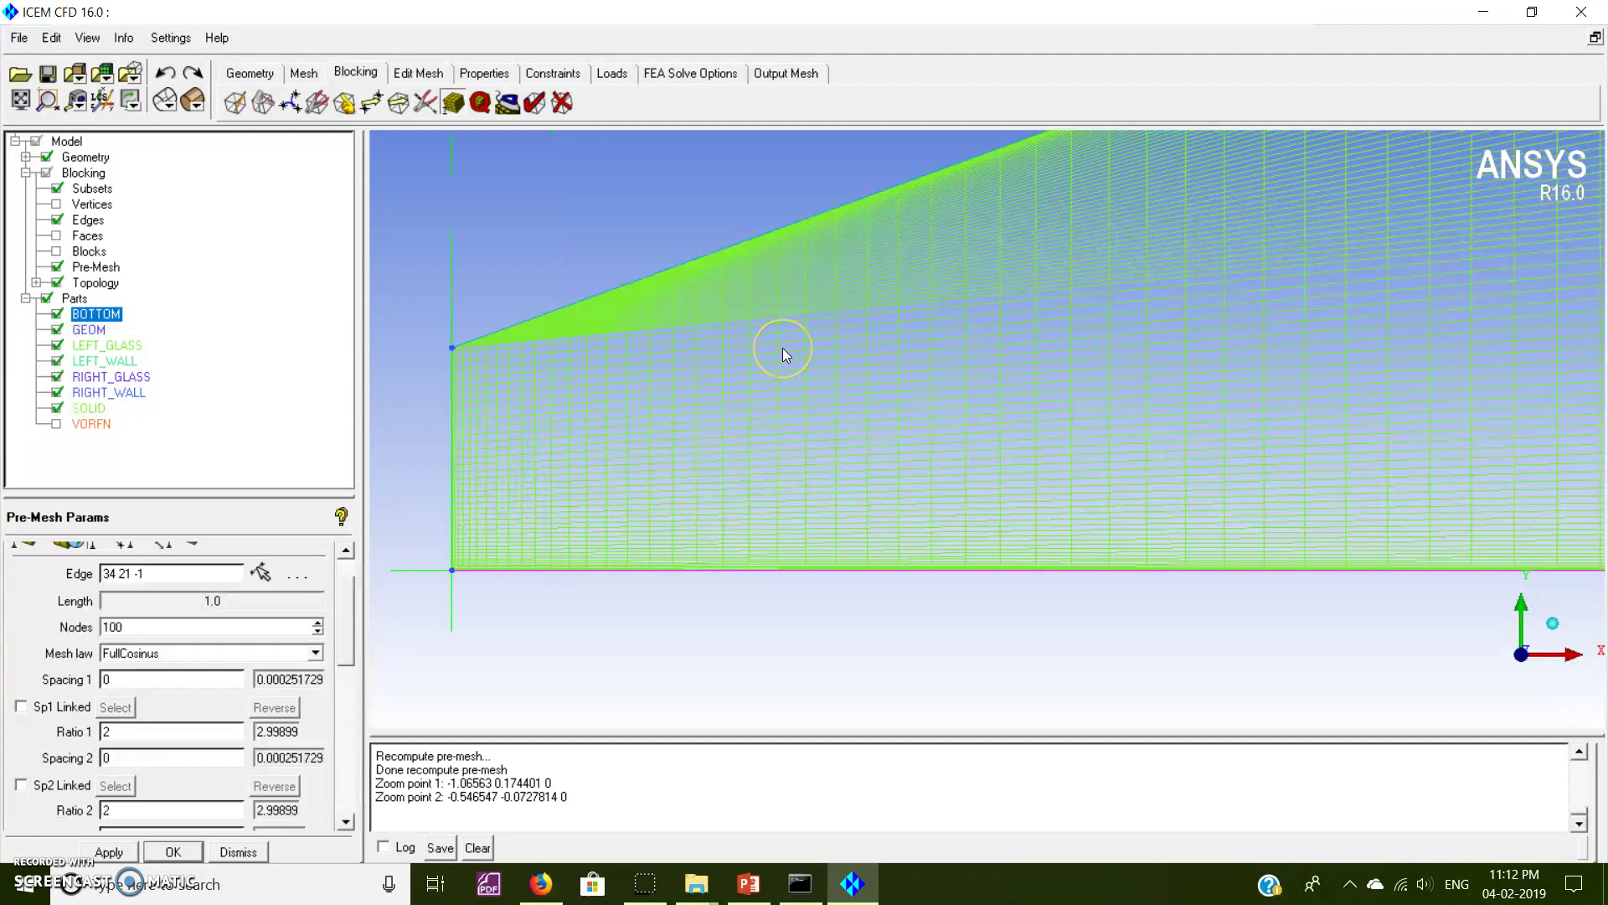
pyautogui.click(48, 101)
pyautogui.moveTo(600, 334); pyautogui.dragTo(710, 337)
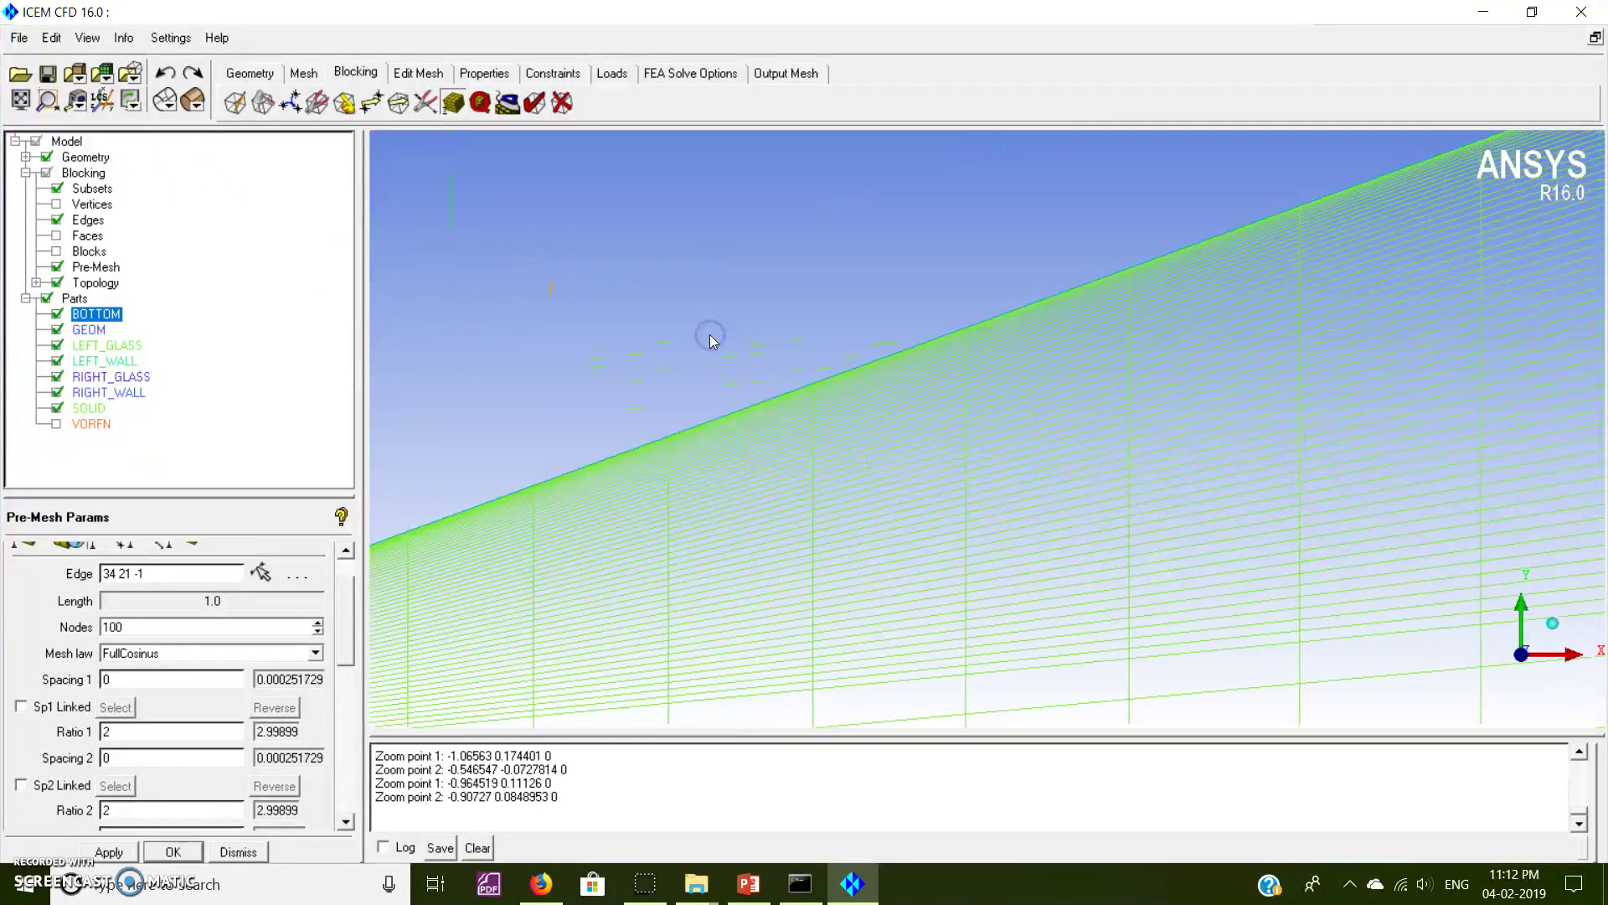
pyautogui.moveTo(726, 449); pyautogui.dragTo(726, 460, button='right')
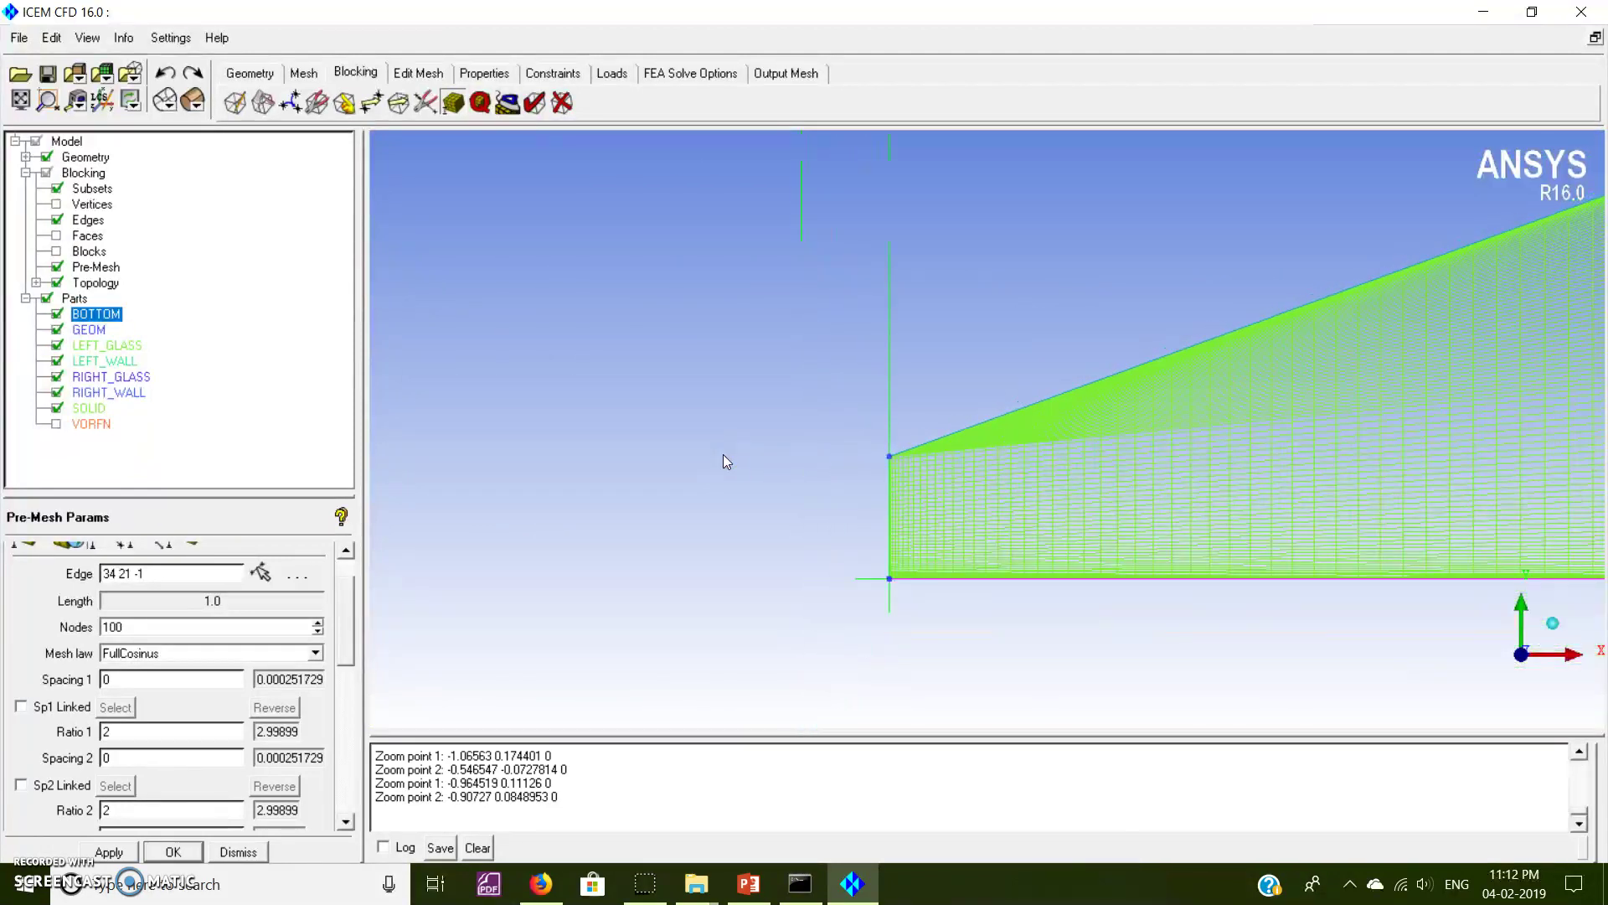
pyautogui.click(18, 102)
pyautogui.click(48, 99)
pyautogui.moveTo(836, 428); pyautogui.dragTo(961, 478)
pyautogui.scroll(-6, 947, 488)
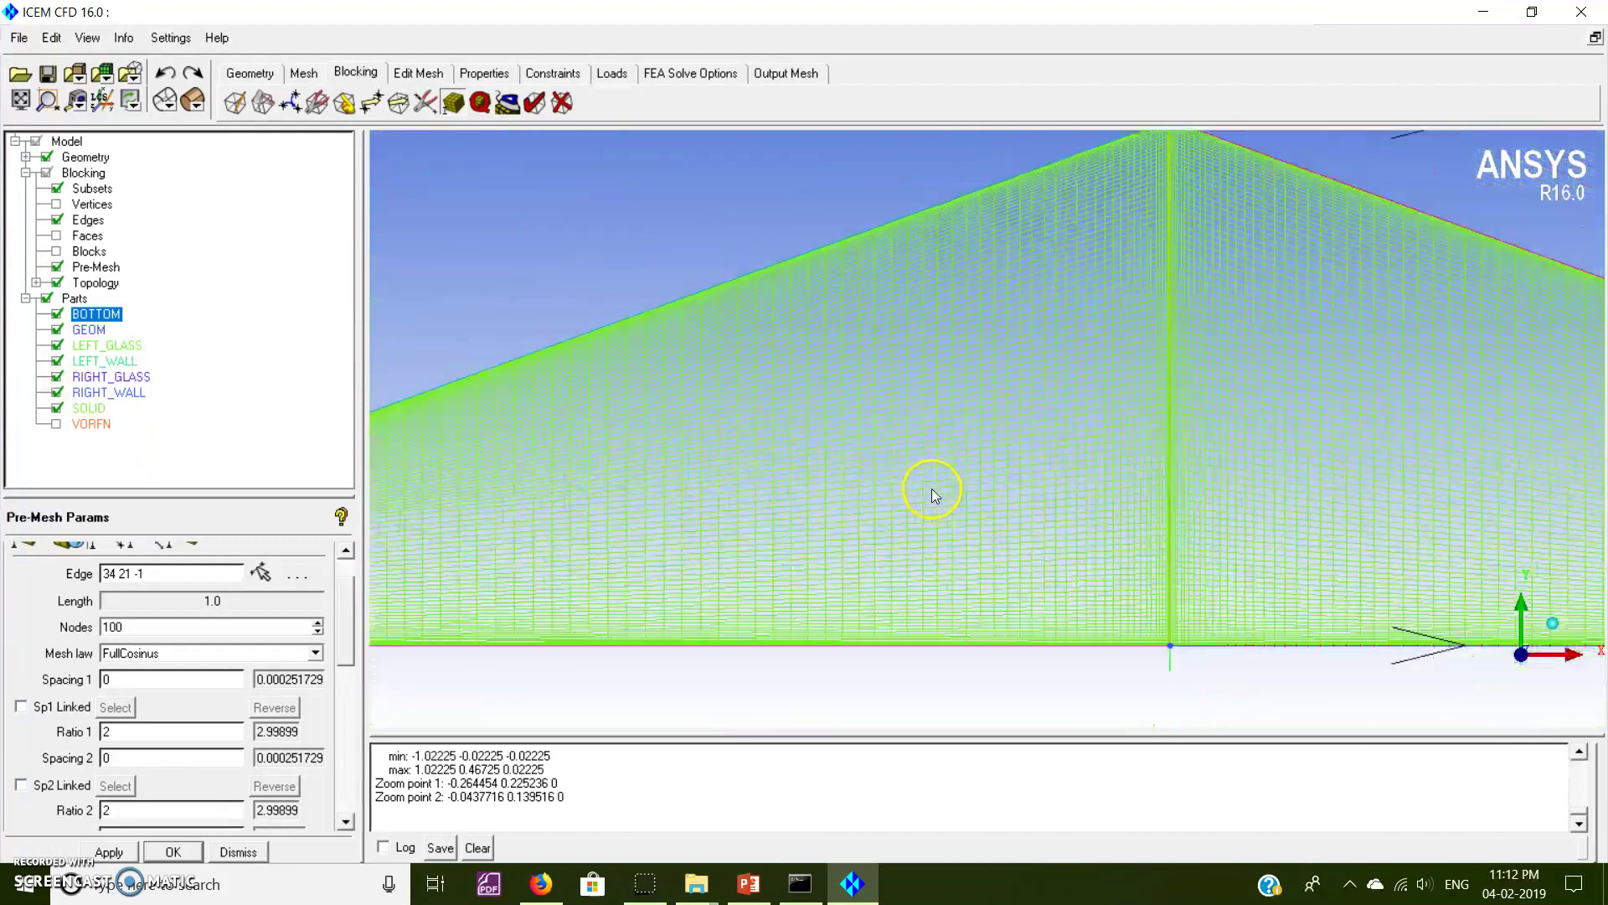
pyautogui.scroll(-4, 921, 494)
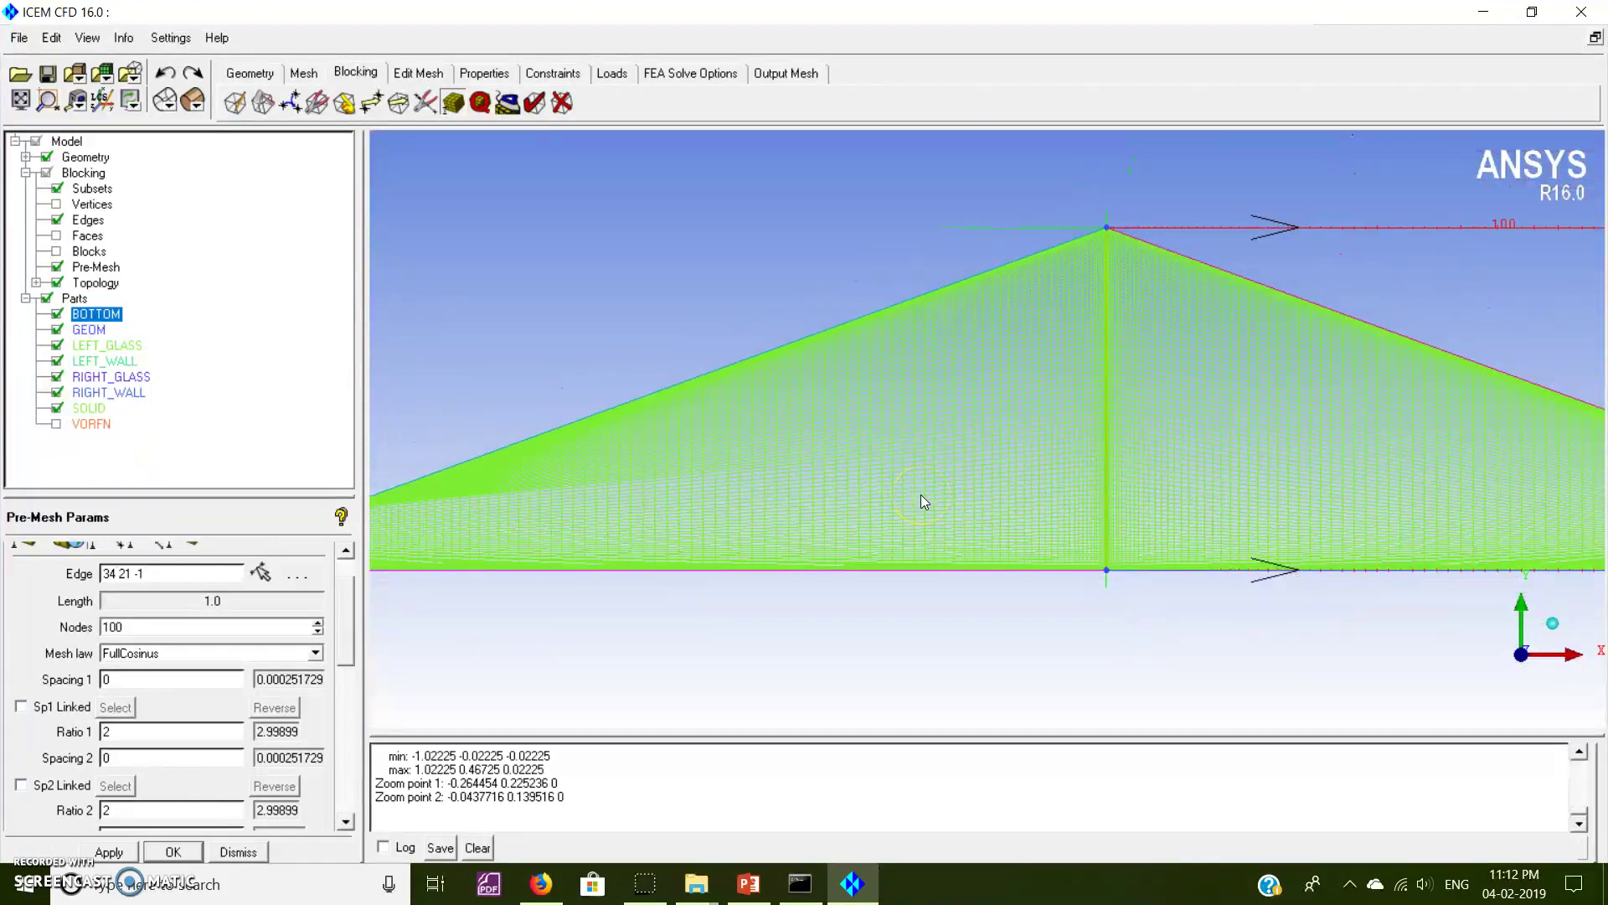
pyautogui.scroll(-1, 922, 500)
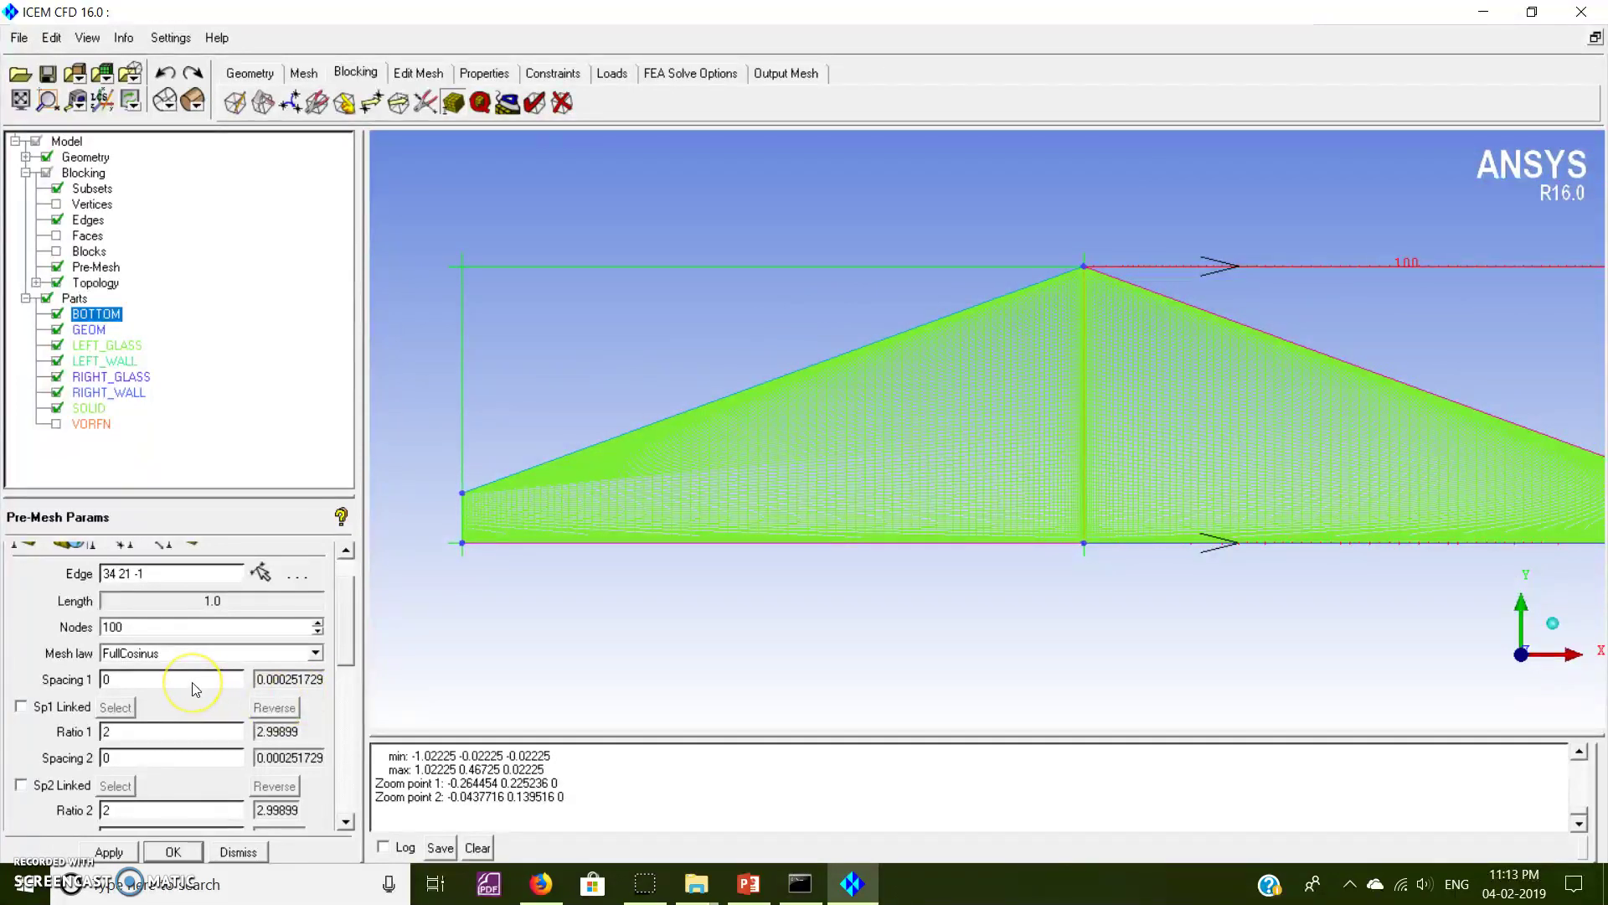
# Change the mesh law of the left top block edge and its parallel edge to HalfCosinus1, and apply.
pyautogui.click(261, 573)
pyautogui.click(626, 268)
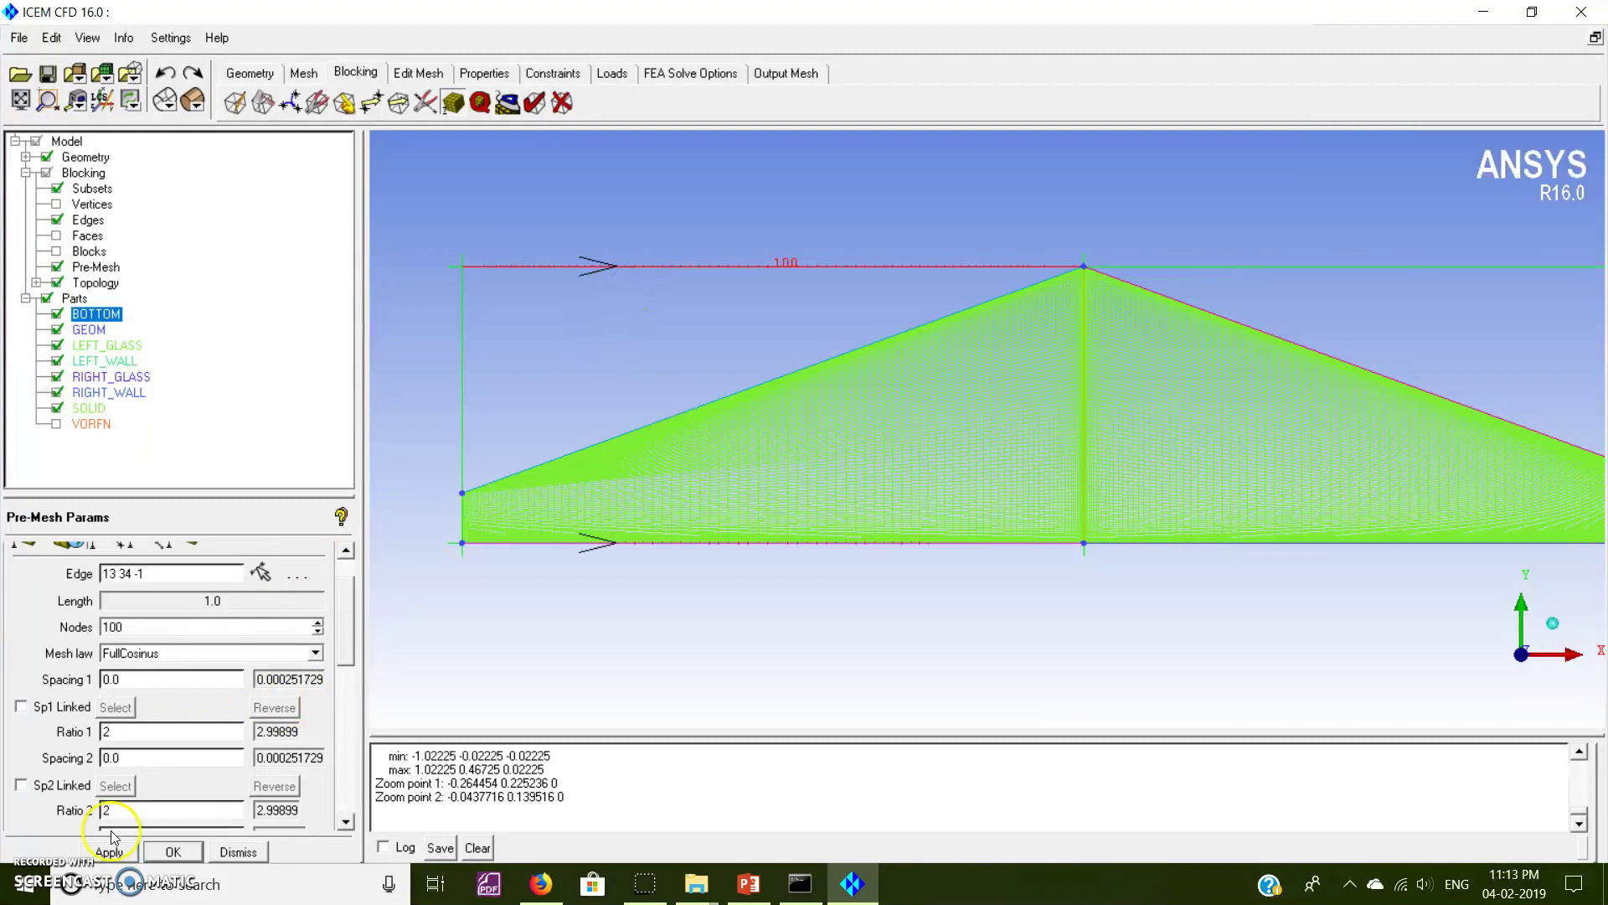
pyautogui.click(116, 655)
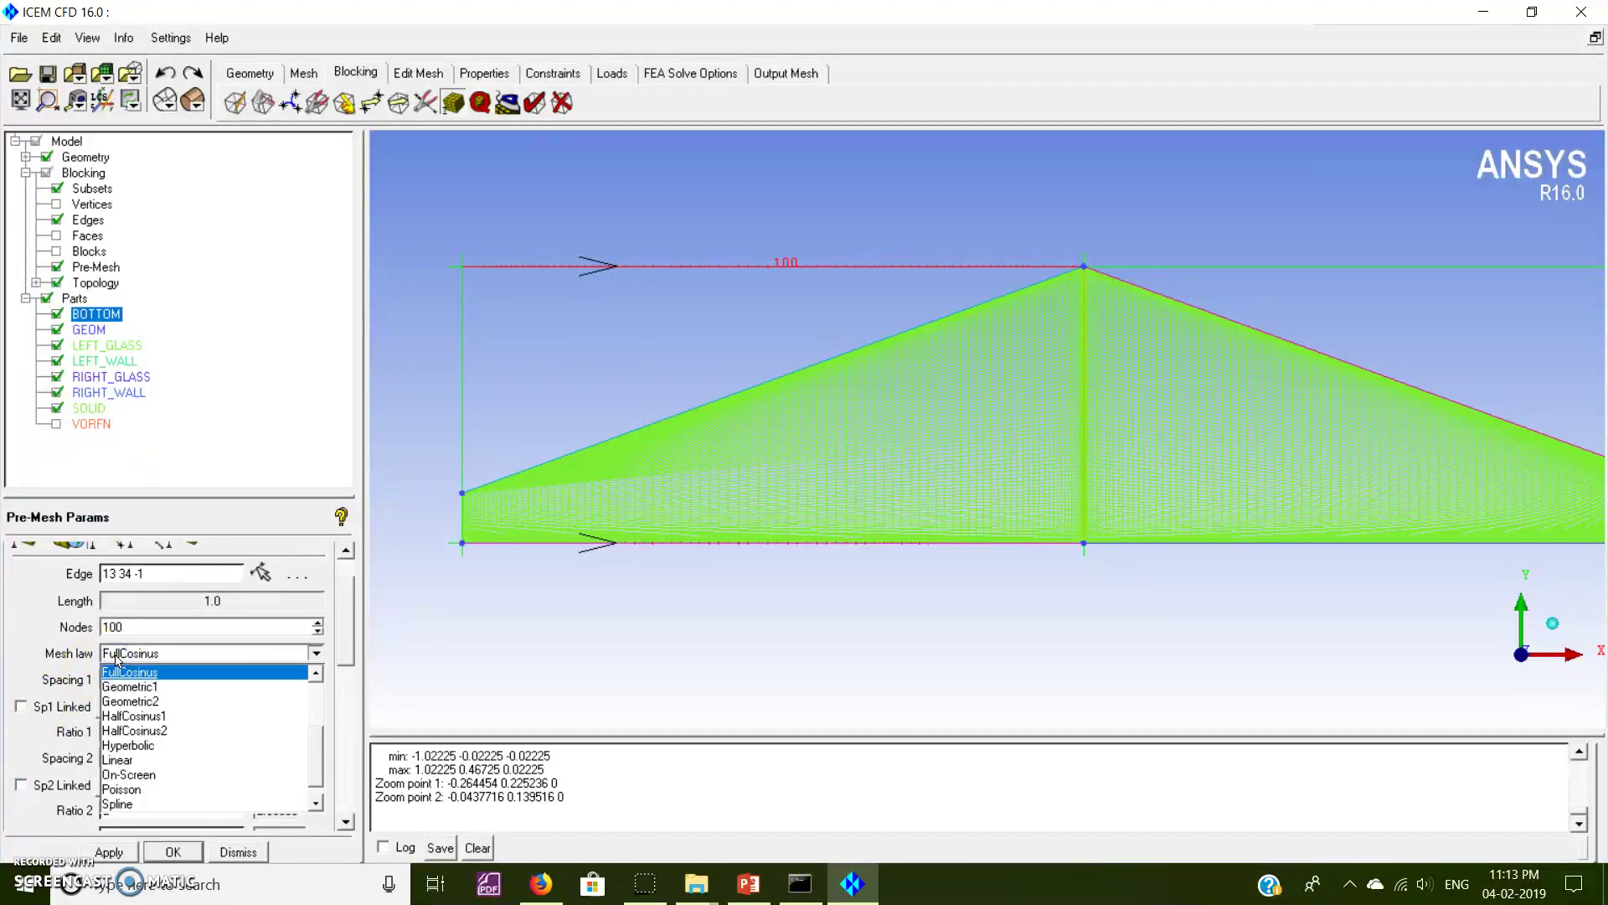
pyautogui.click(122, 717)
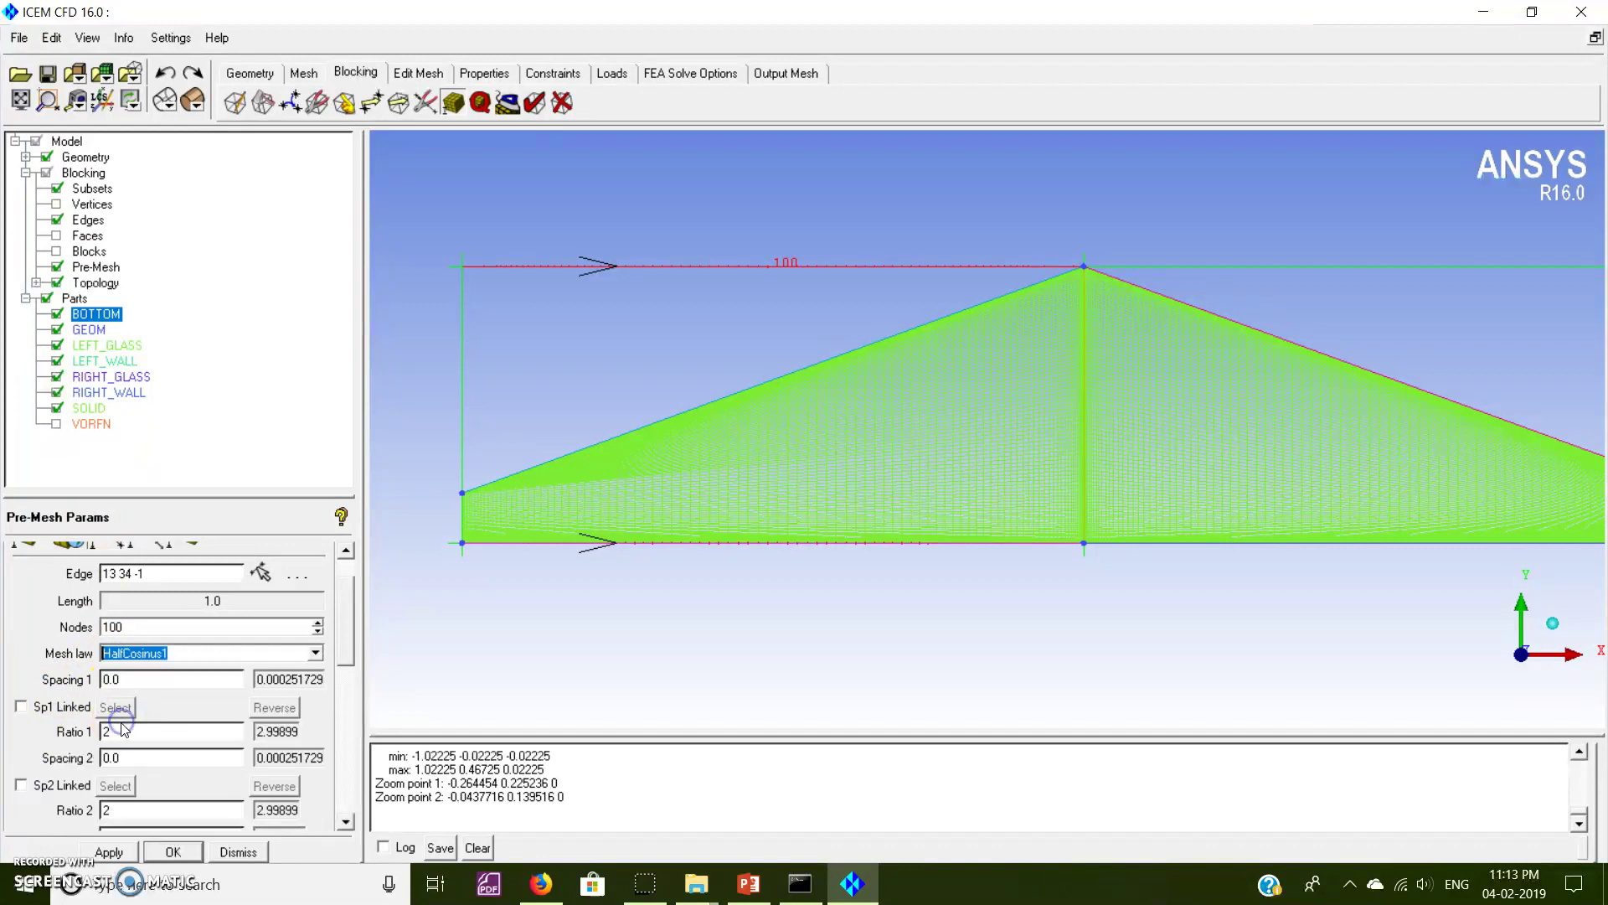
pyautogui.click(110, 854)
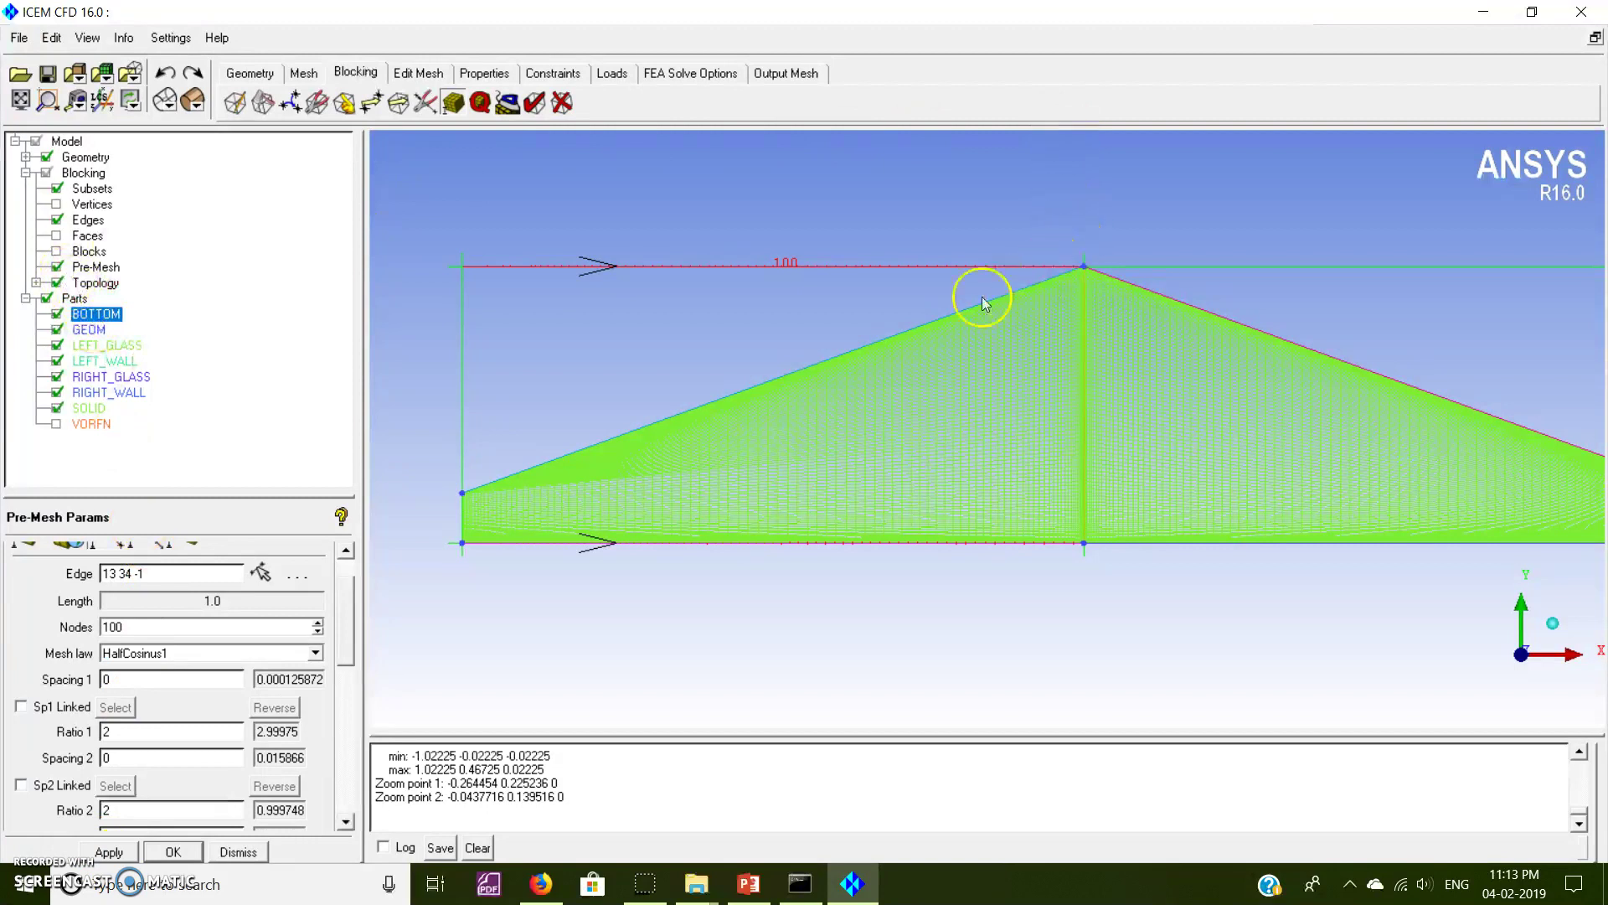
# Recompute the pre-mesh with the updated edge distribution and inspect the cells beside the central vertical line.
pyautogui.click(57, 267)
pyautogui.click(57, 267)
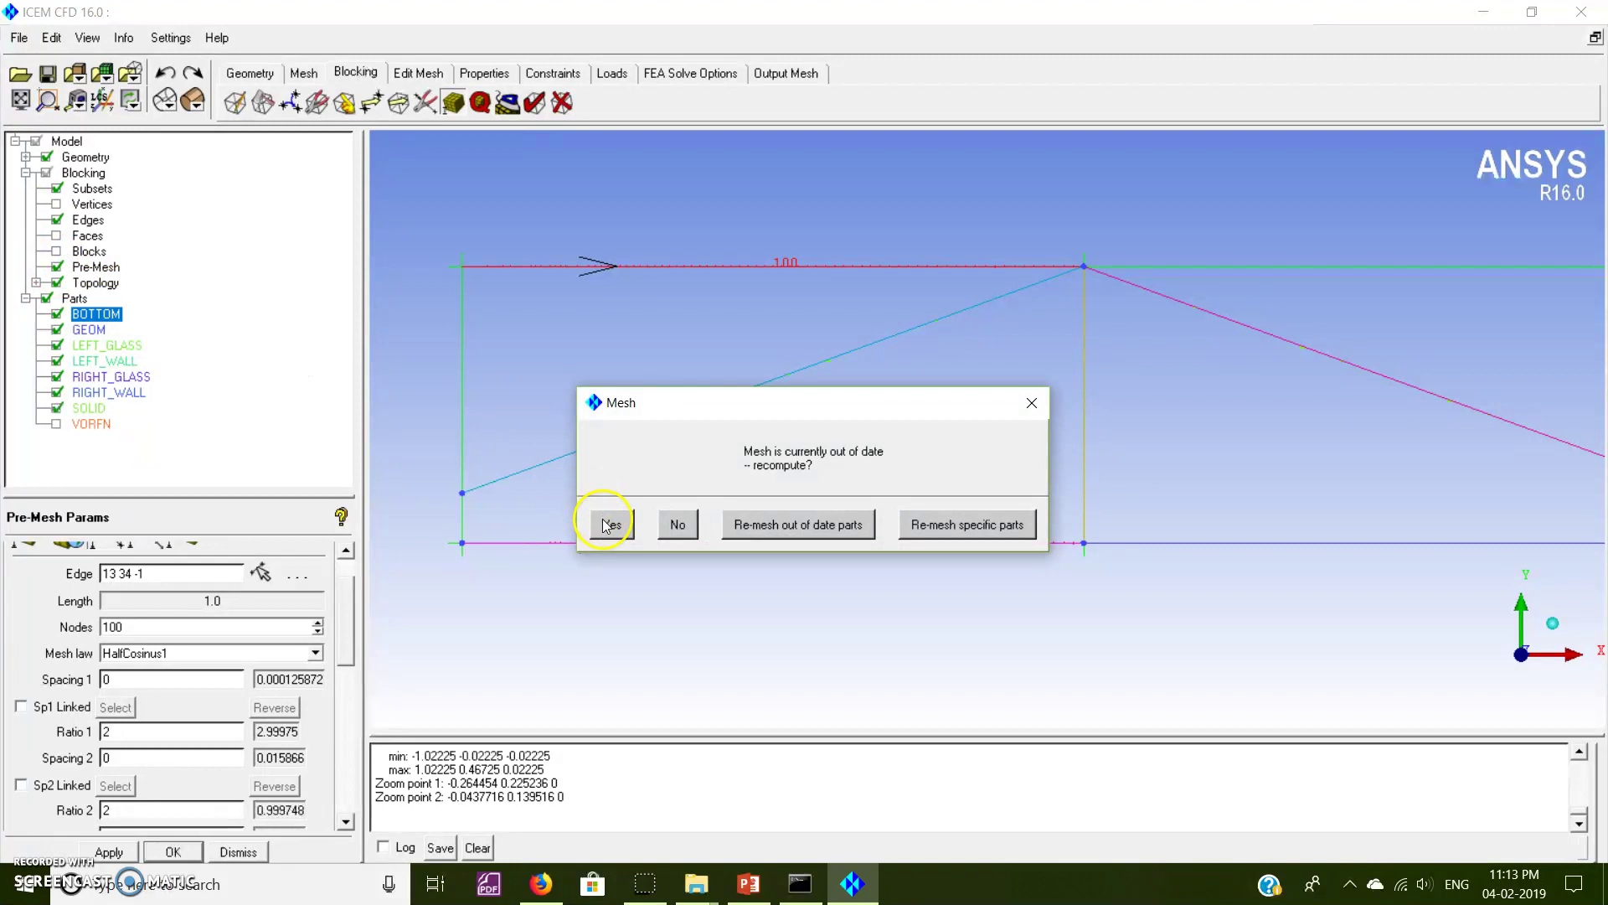
pyautogui.click(608, 524)
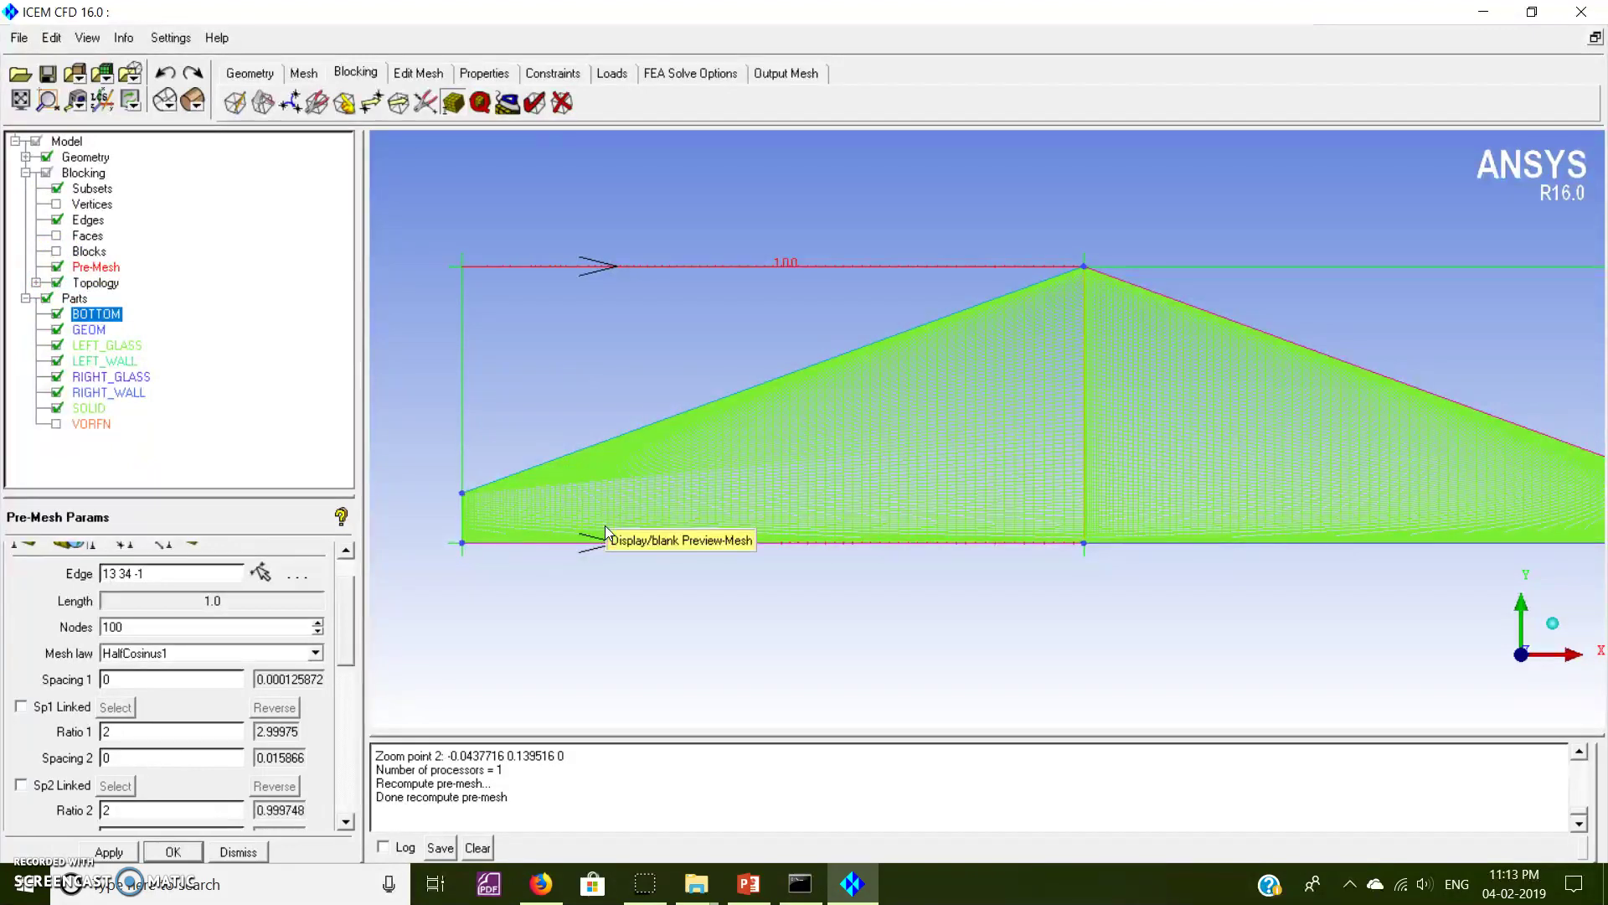
pyautogui.scroll(5, 1088, 393)
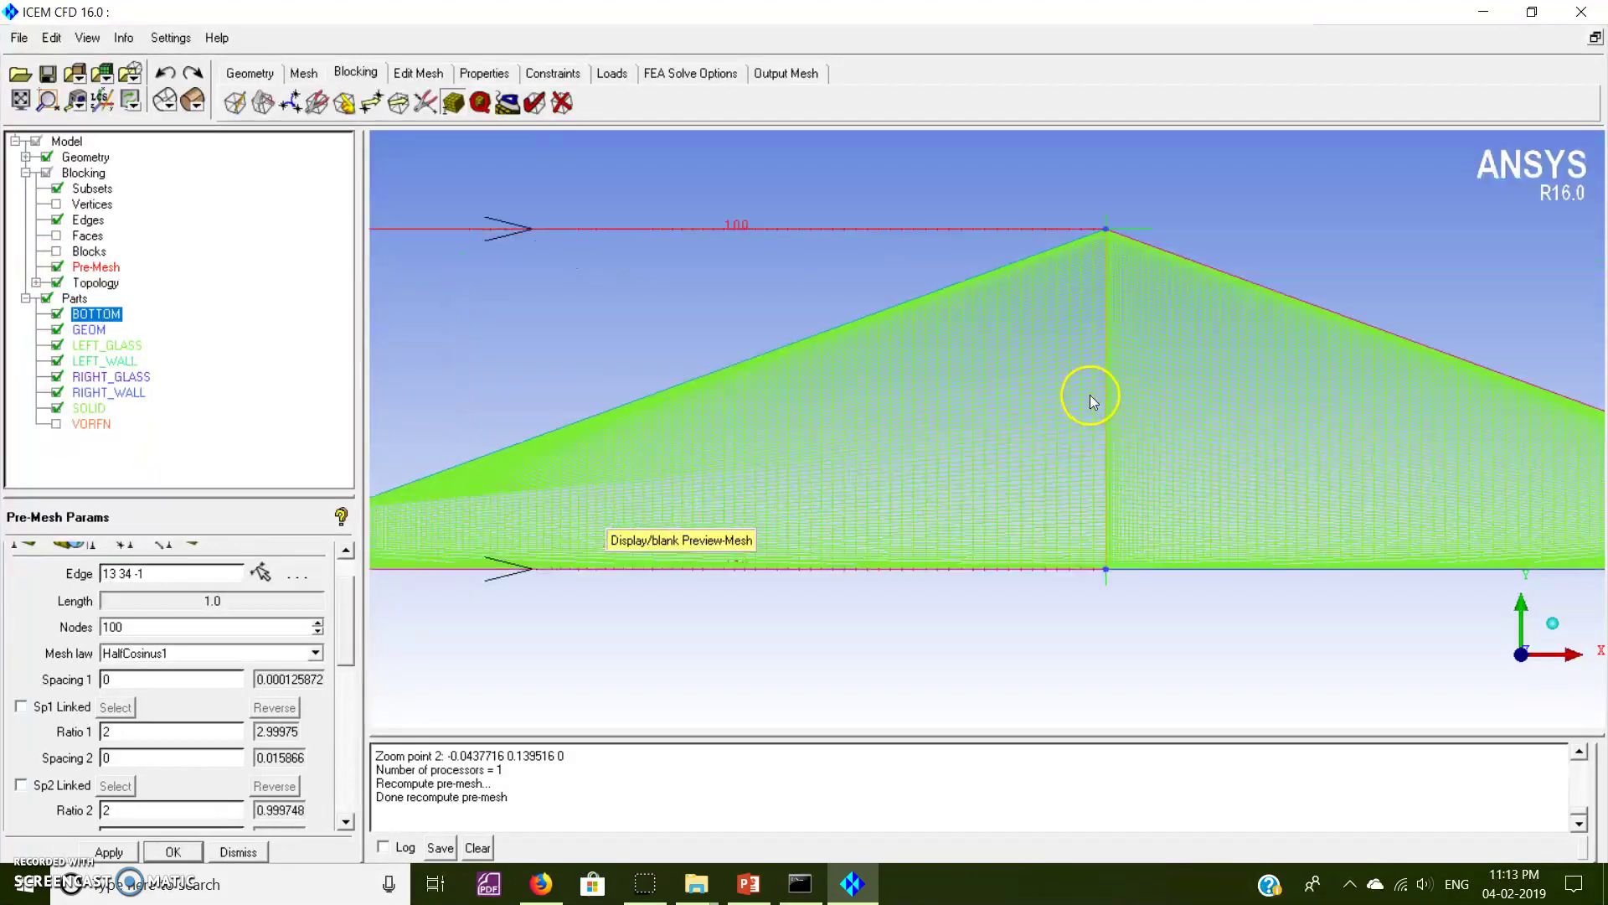
pyautogui.scroll(-5, 1087, 394)
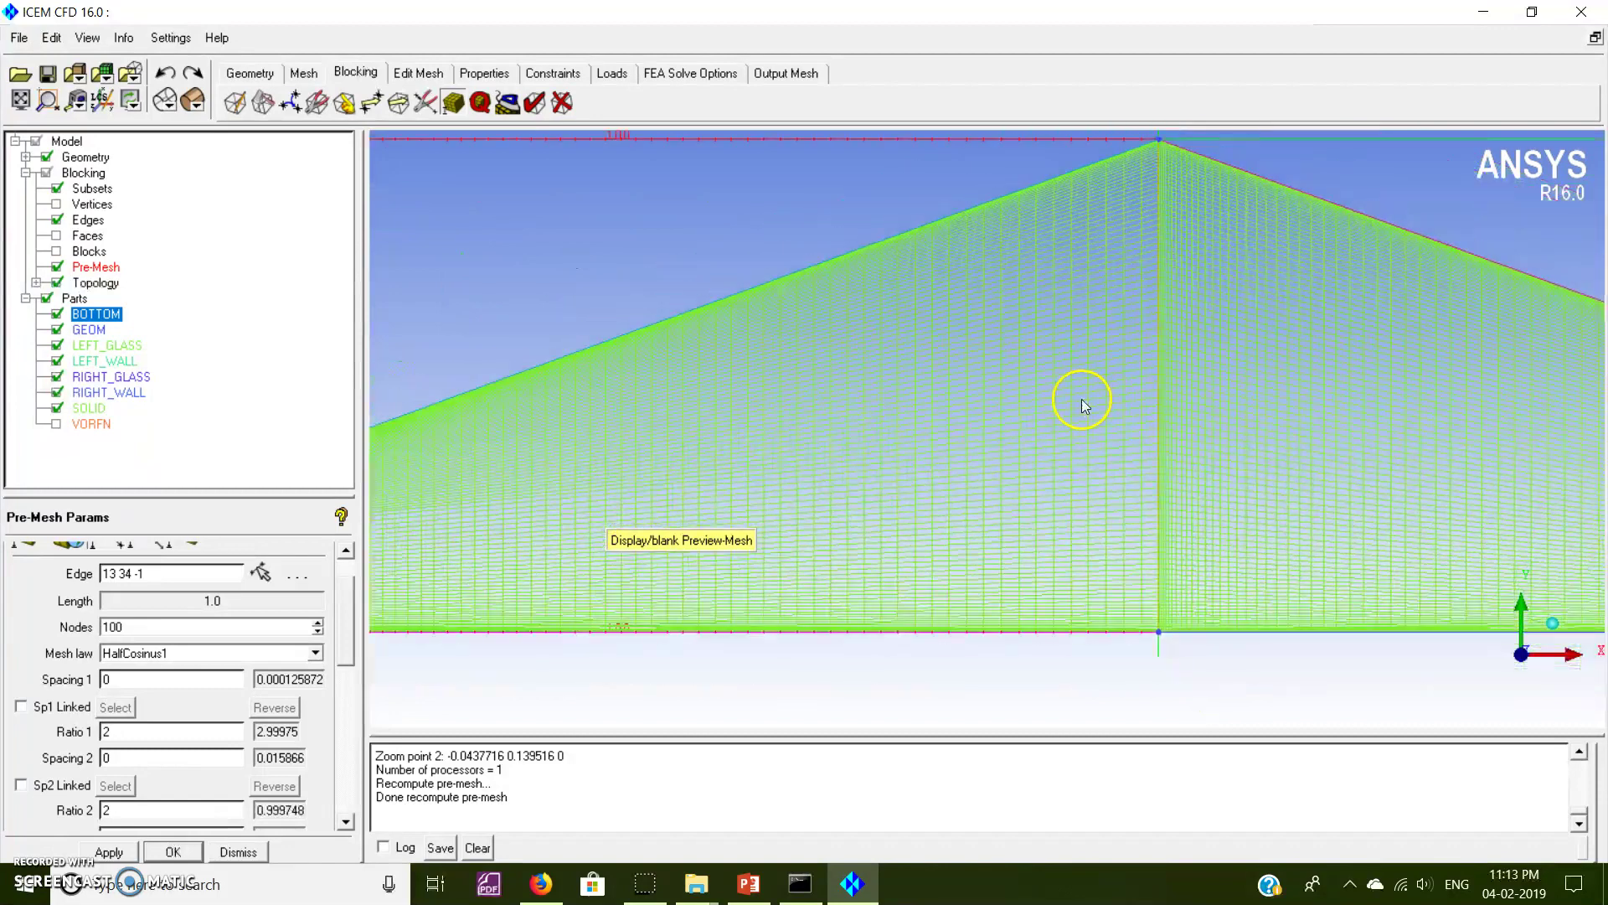
# Change the mesh law of the right top block edge and its parallel edge to HalfCosinus2, and apply.
pyautogui.scroll(-1, 1076, 404)
pyautogui.click(260, 573)
pyautogui.click(1259, 312)
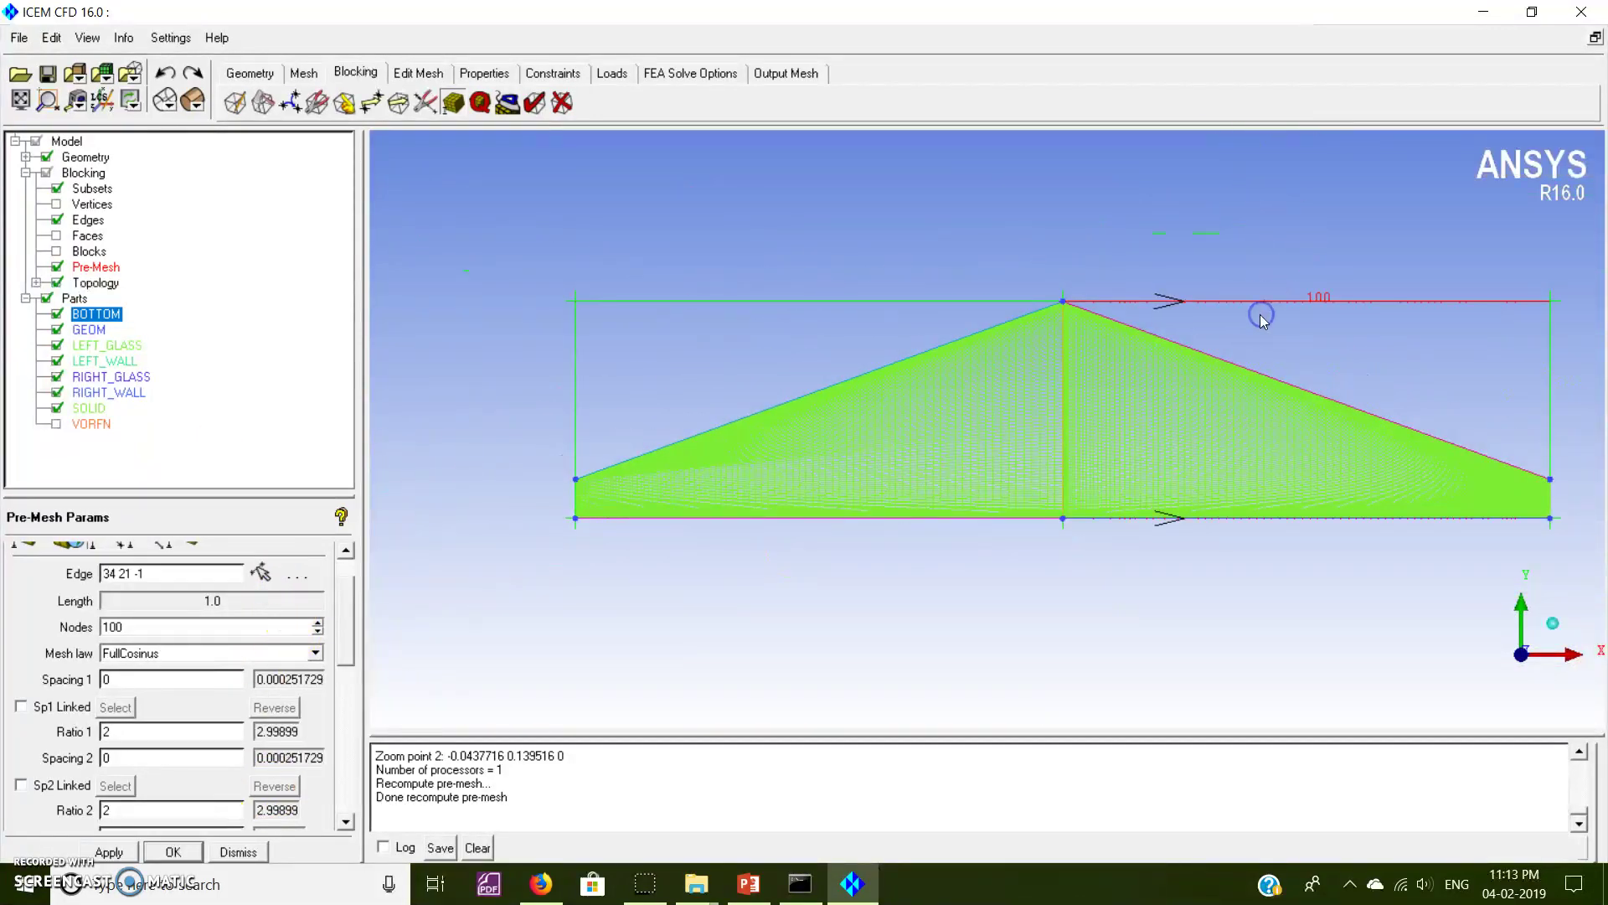
pyautogui.click(156, 655)
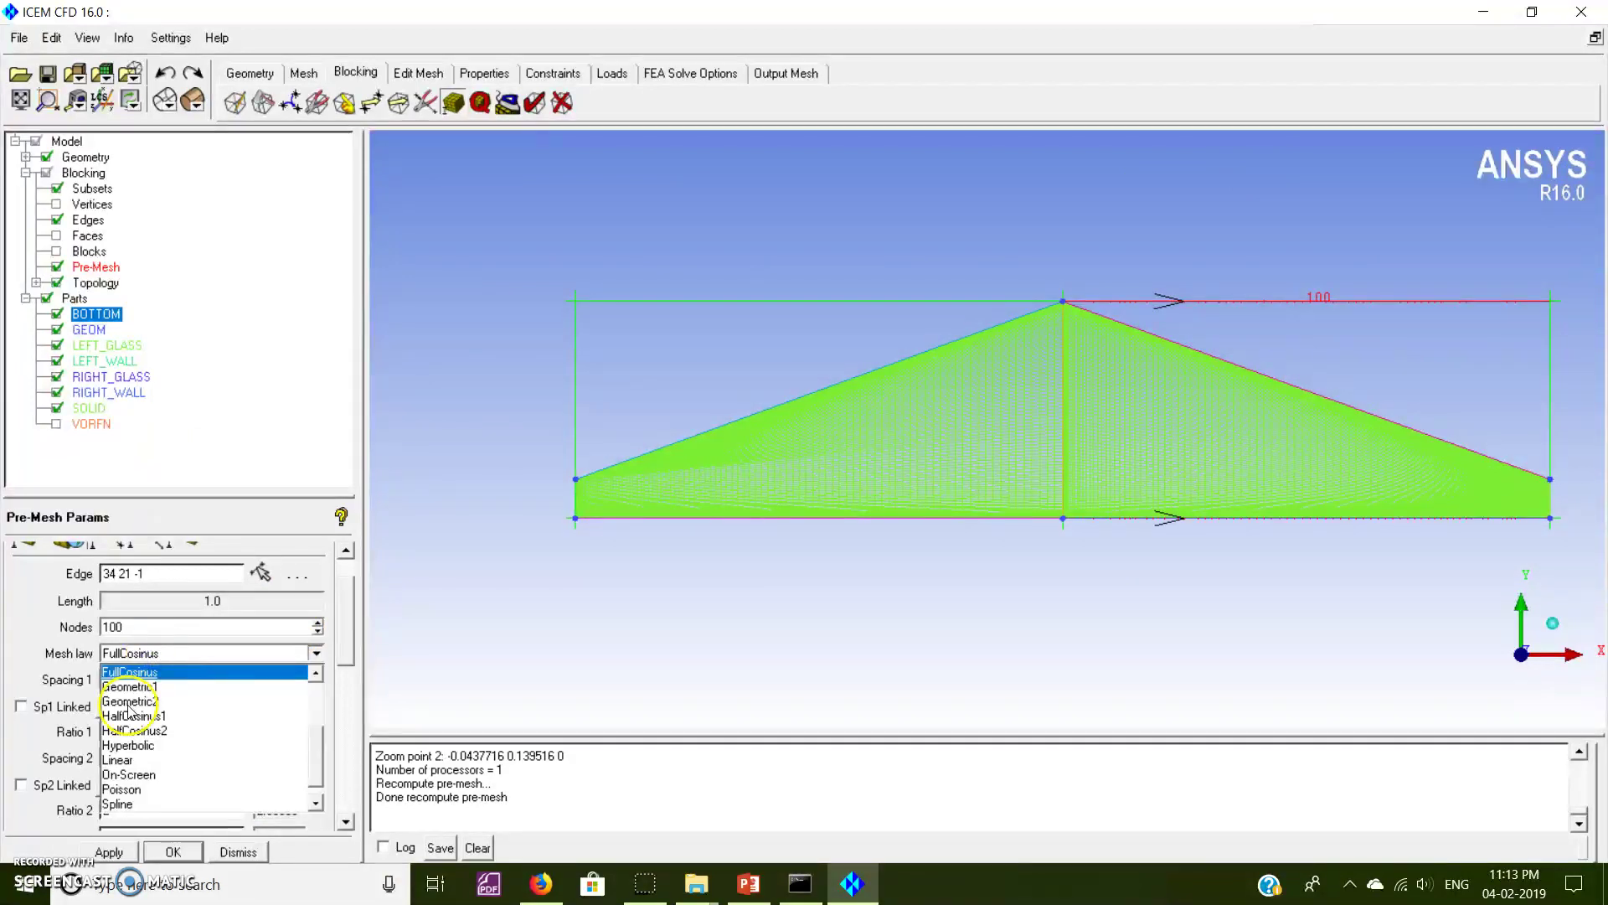
pyautogui.click(133, 730)
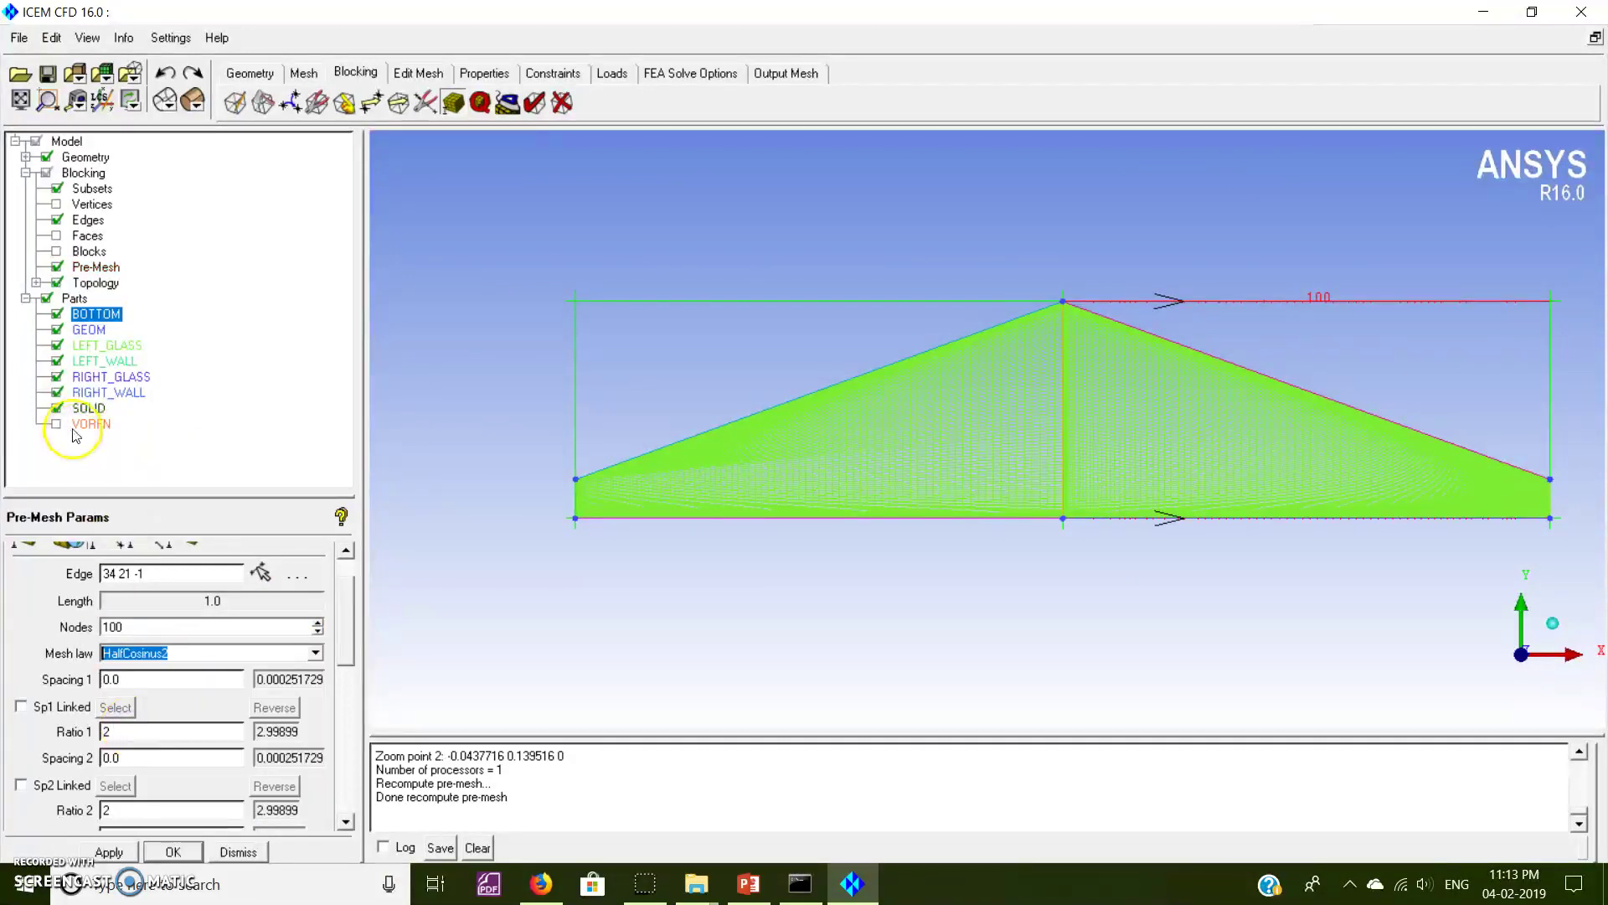
pyautogui.click(102, 856)
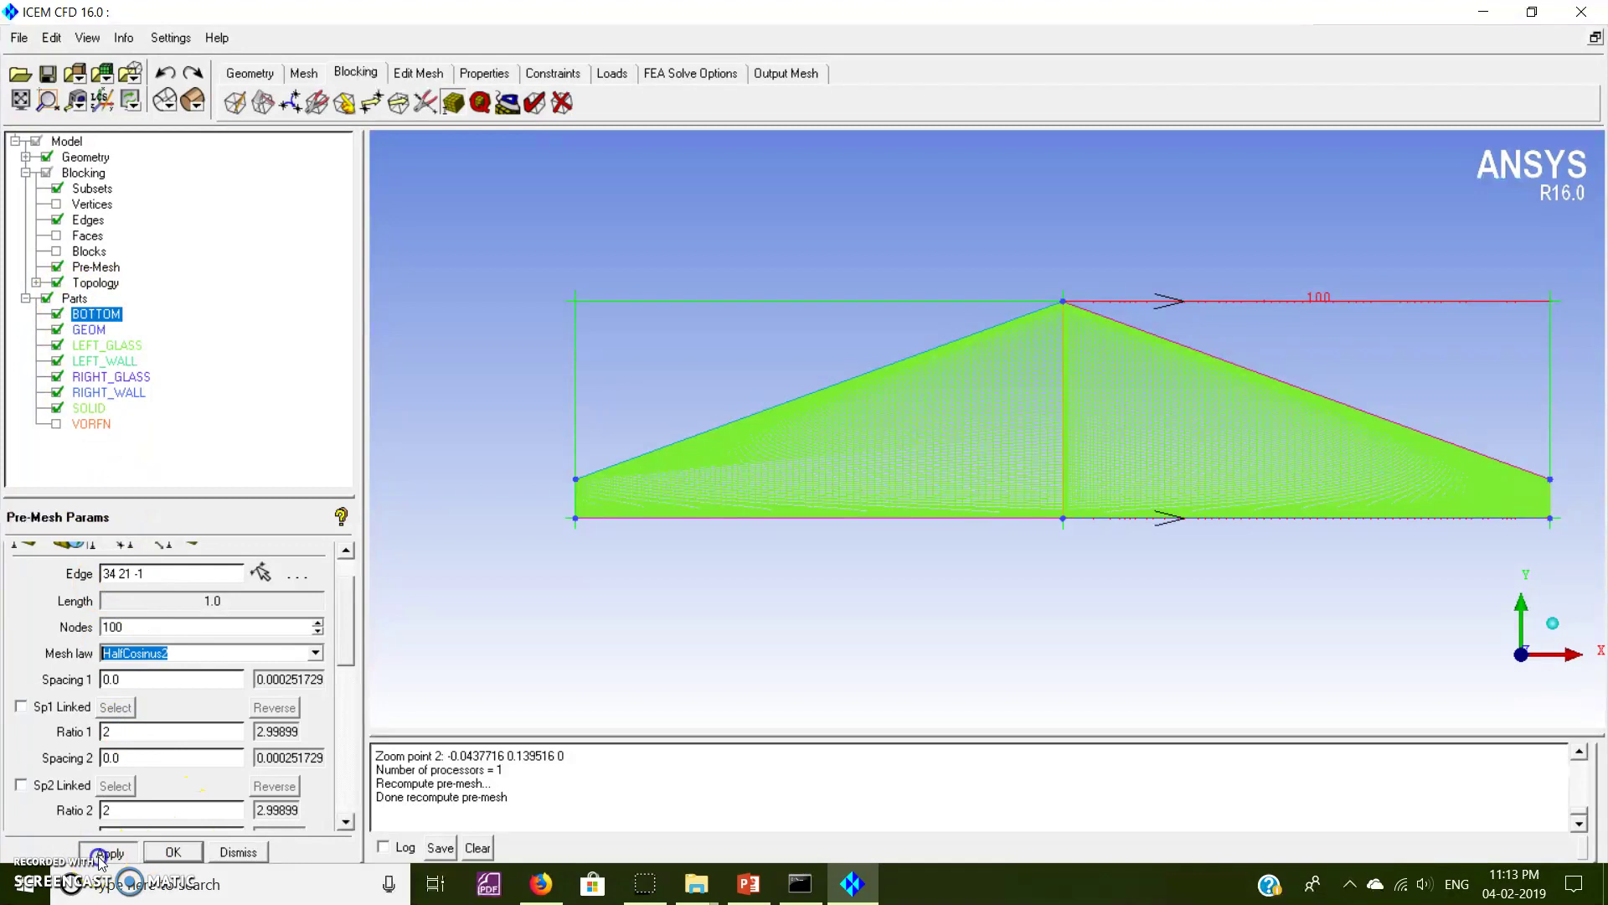
# Recompute the pre-mesh with the right edge's new distribution and inspect the cells on both sides of the central vertical line.
pyautogui.click(57, 268)
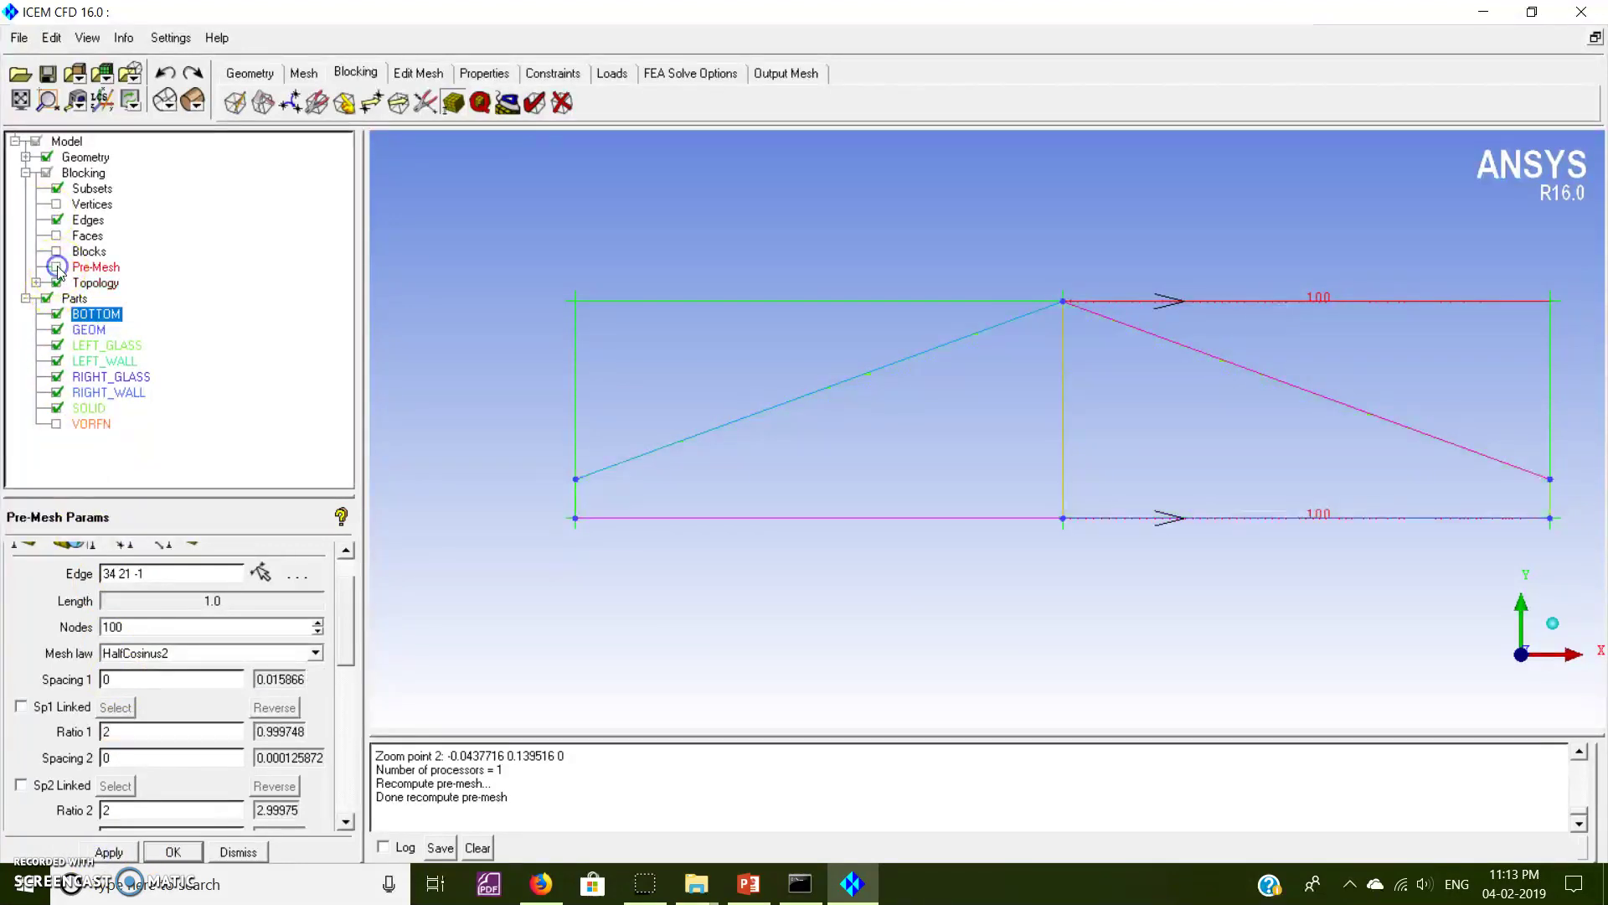
pyautogui.click(57, 268)
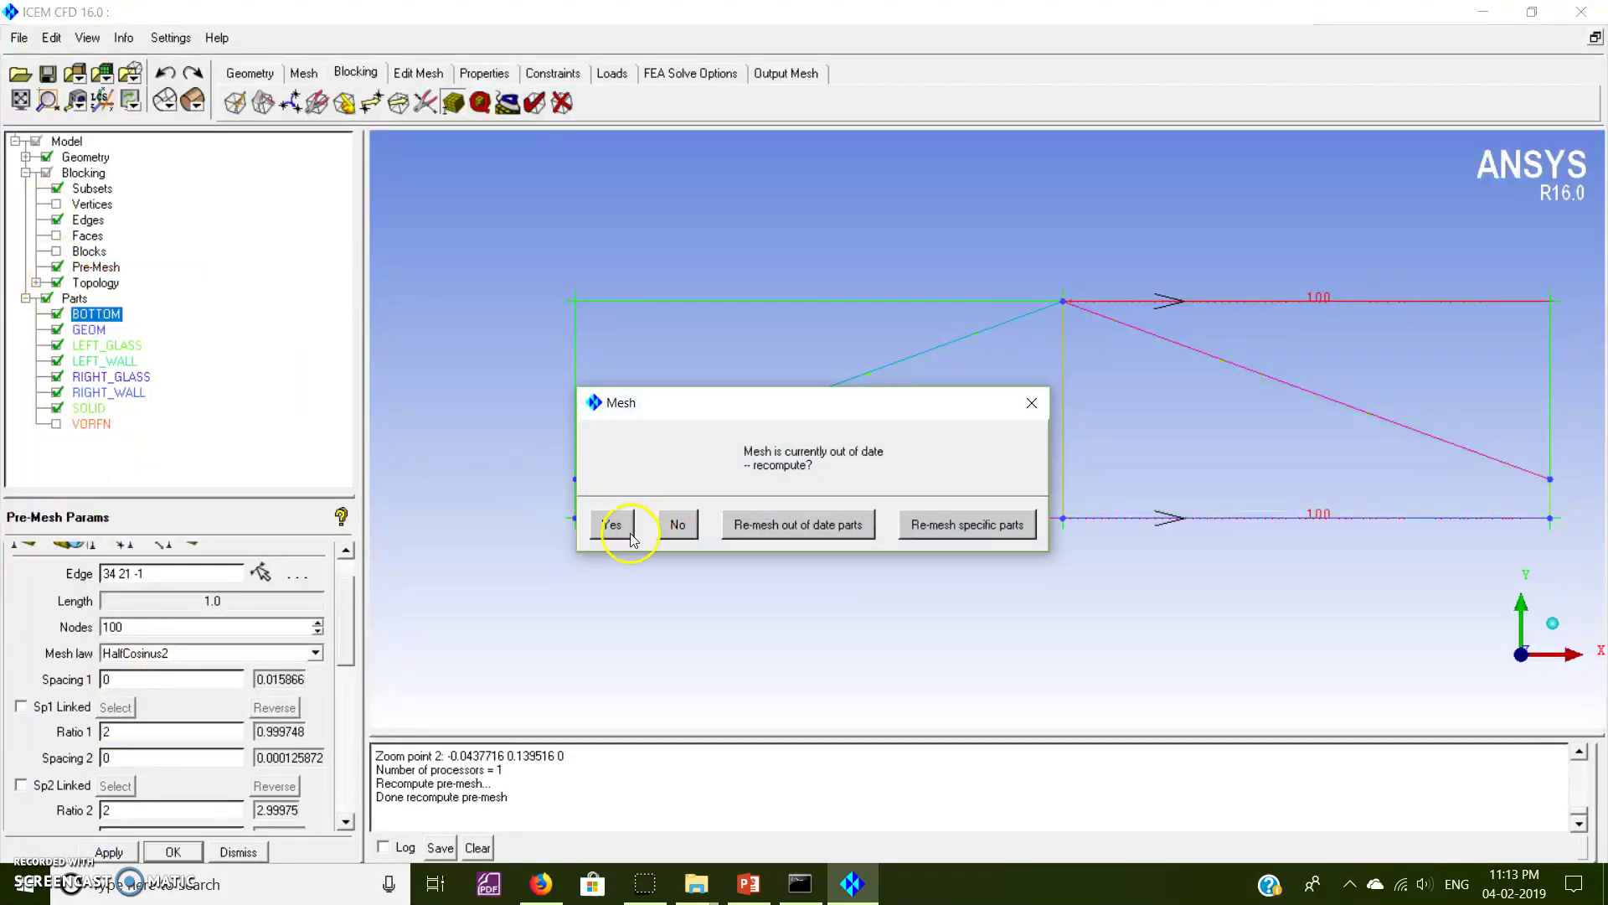
pyautogui.click(612, 525)
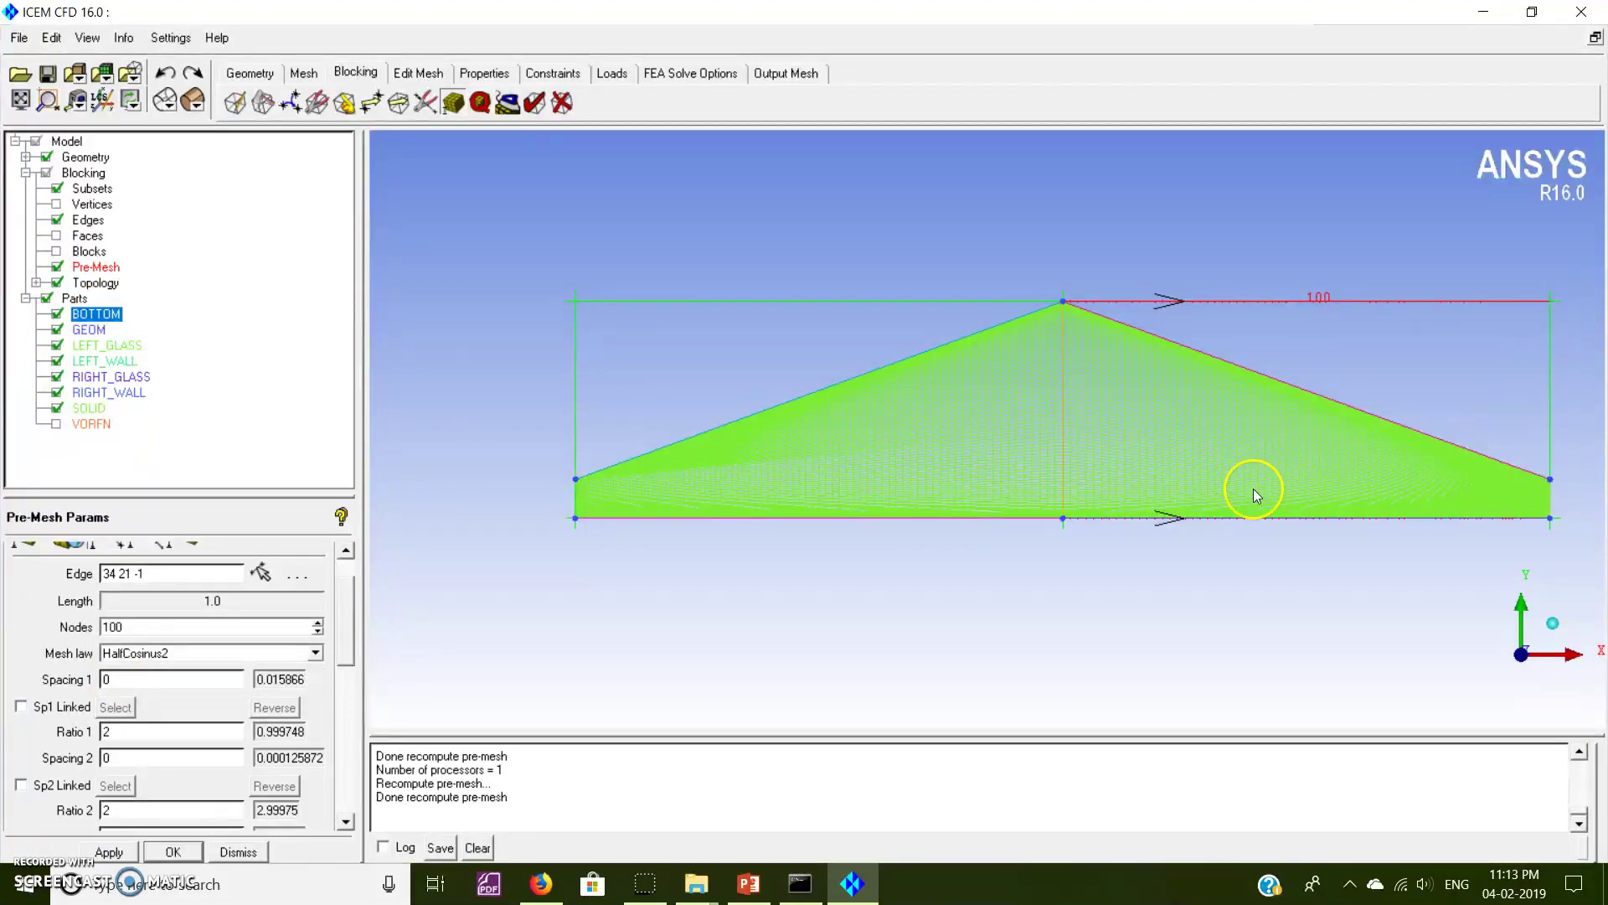
pyautogui.scroll(5, 1254, 494)
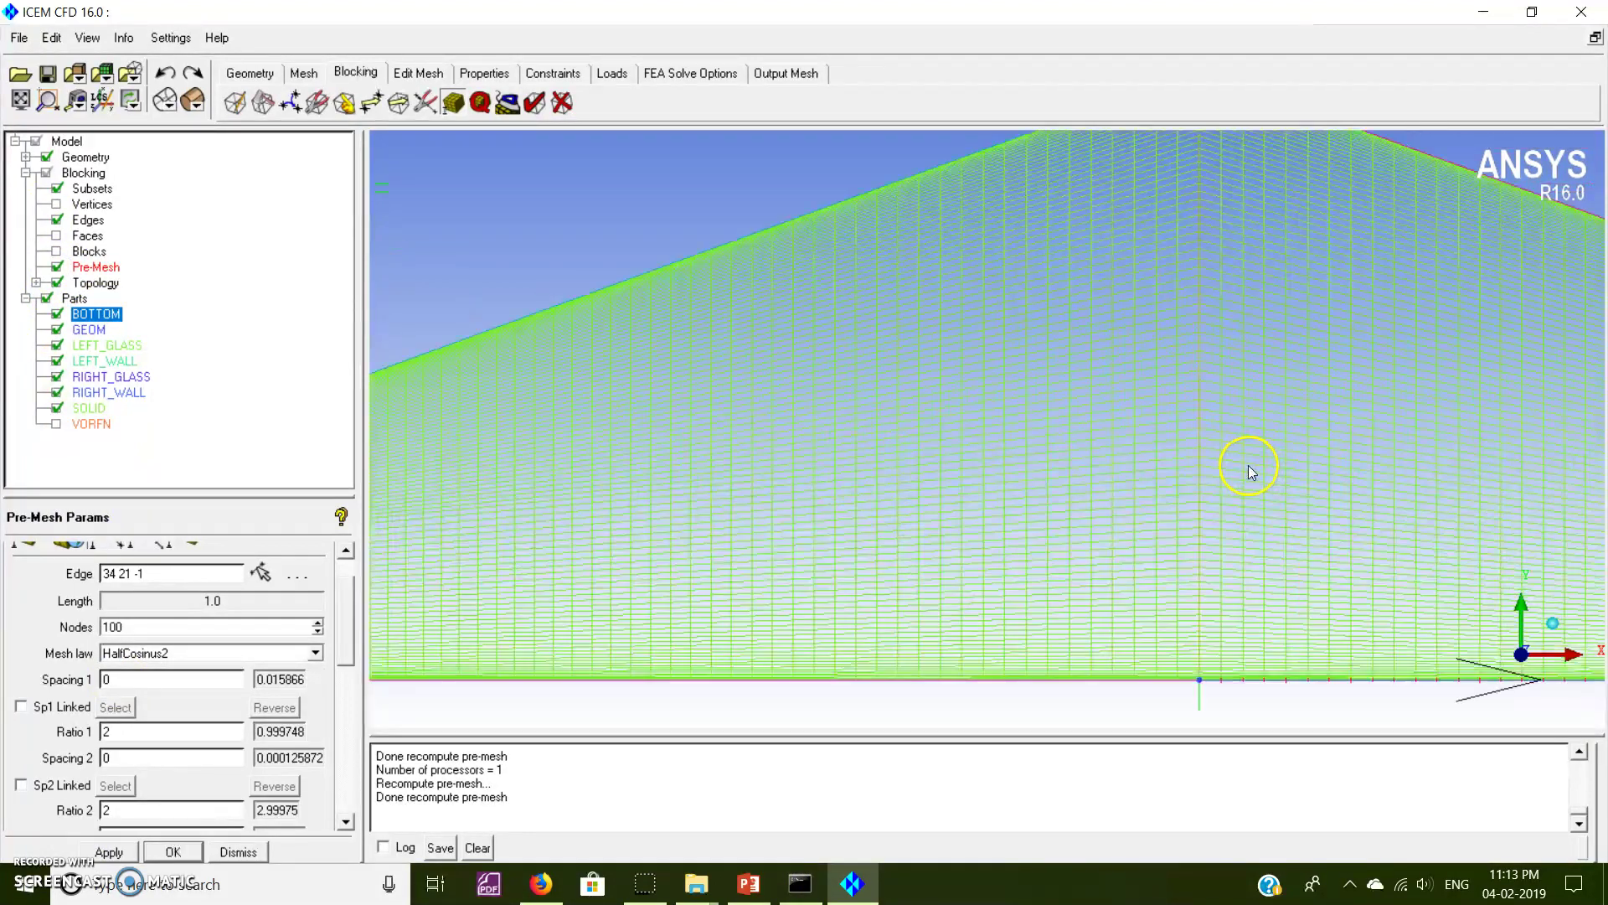
pyautogui.scroll(-5, 1250, 471)
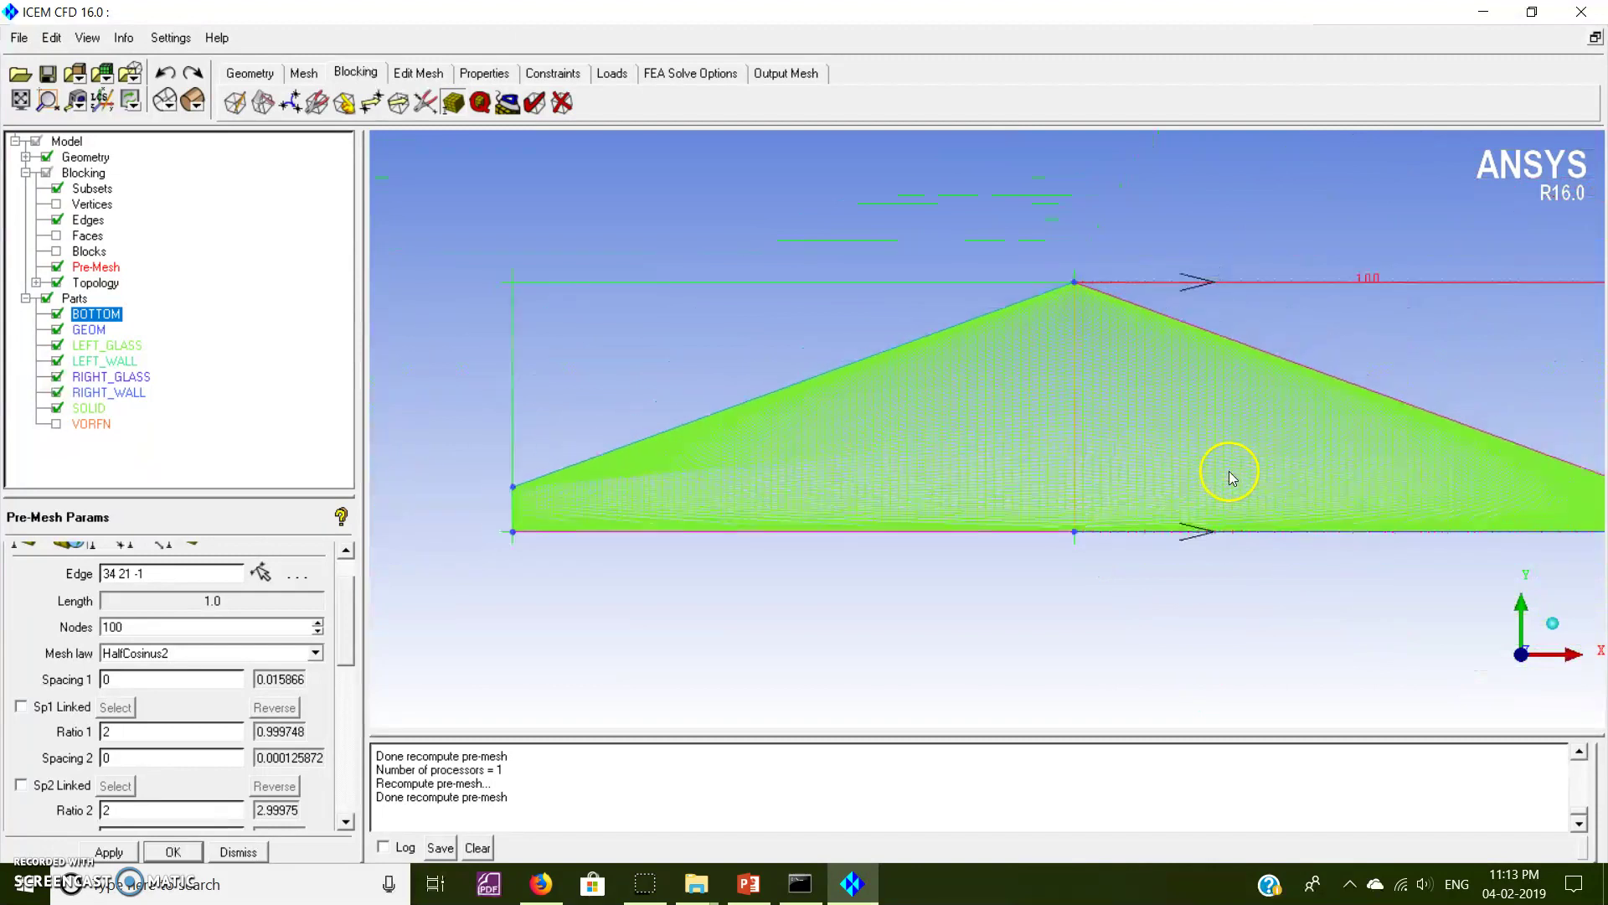
# Convert the pre-mesh to an unstructured mesh and set ANSYS Fluent as the output solver.
pyautogui.rightClick(112, 268)
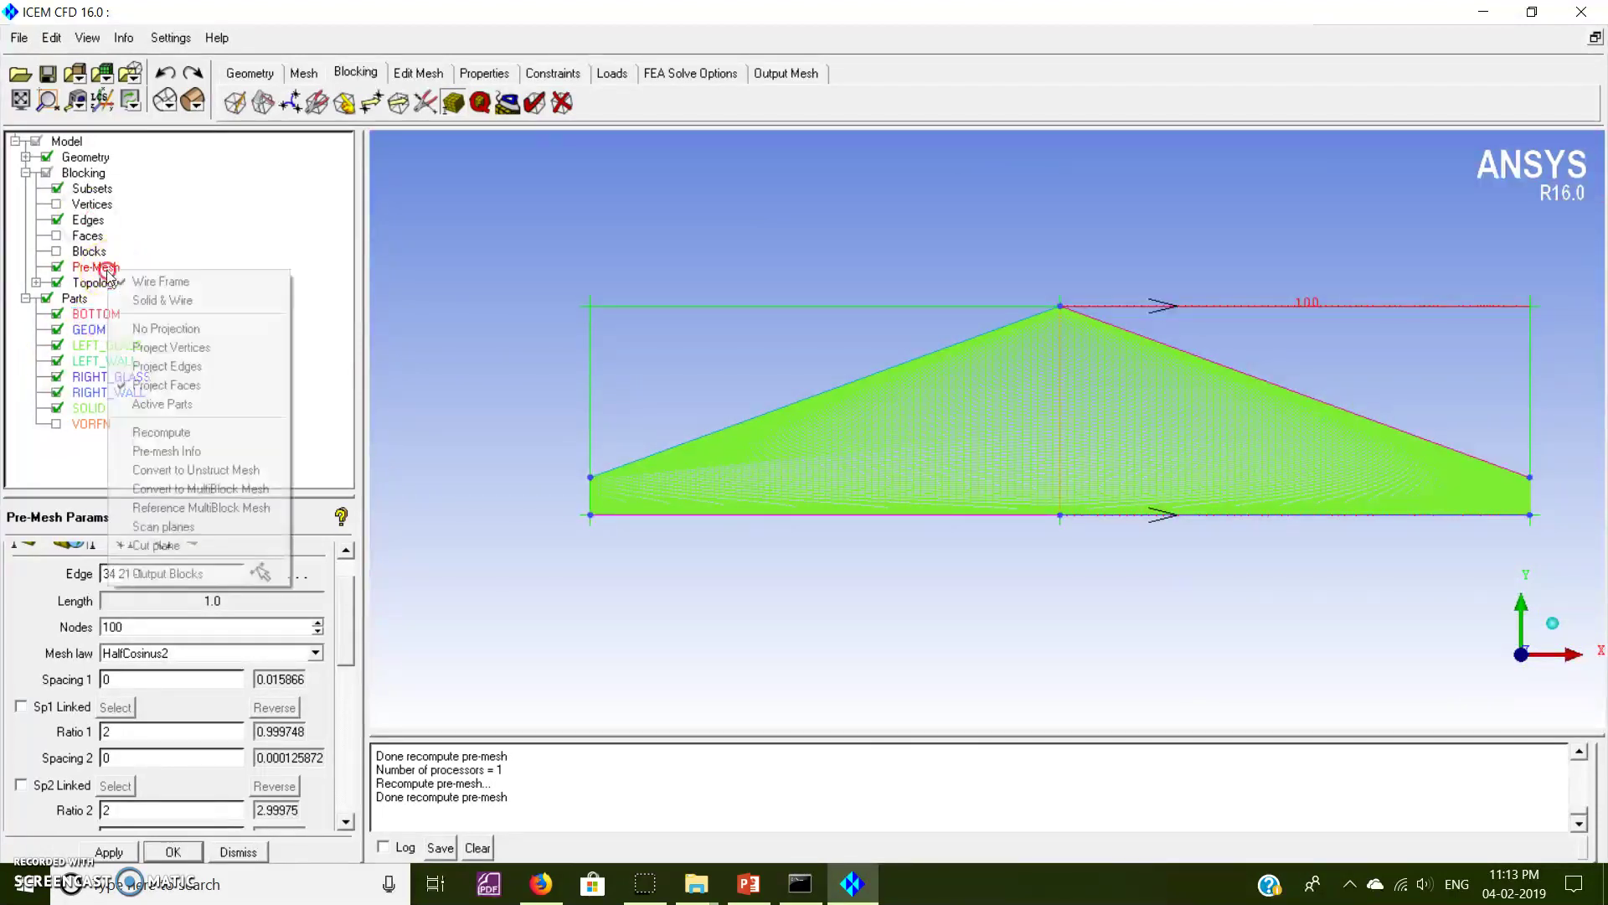
pyautogui.click(199, 473)
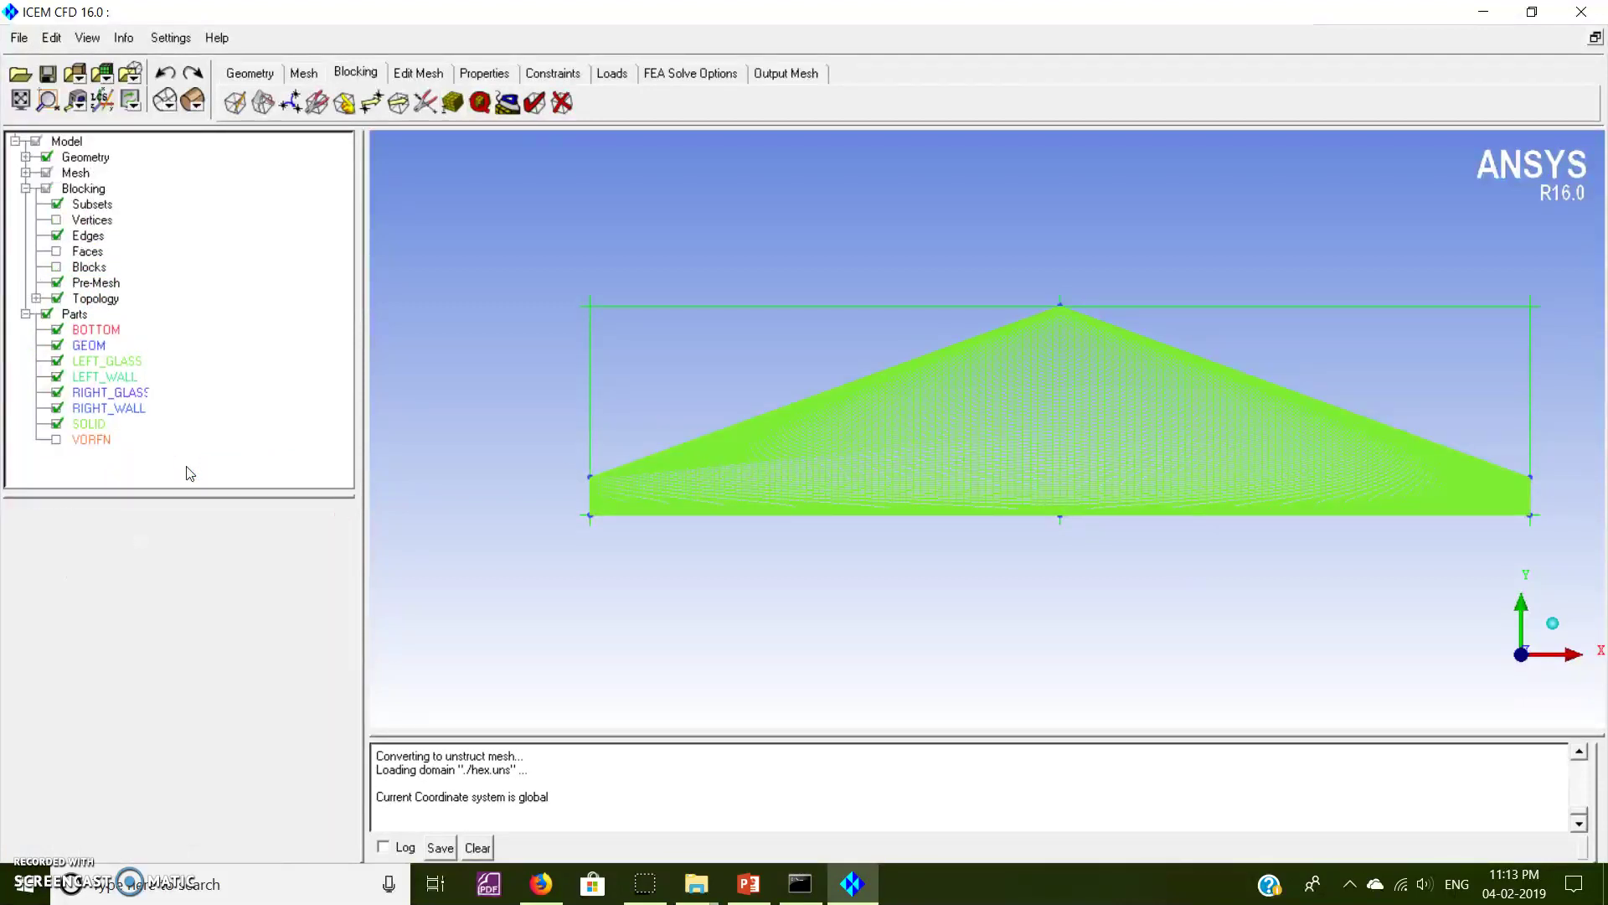
pyautogui.click(783, 76)
pyautogui.click(239, 106)
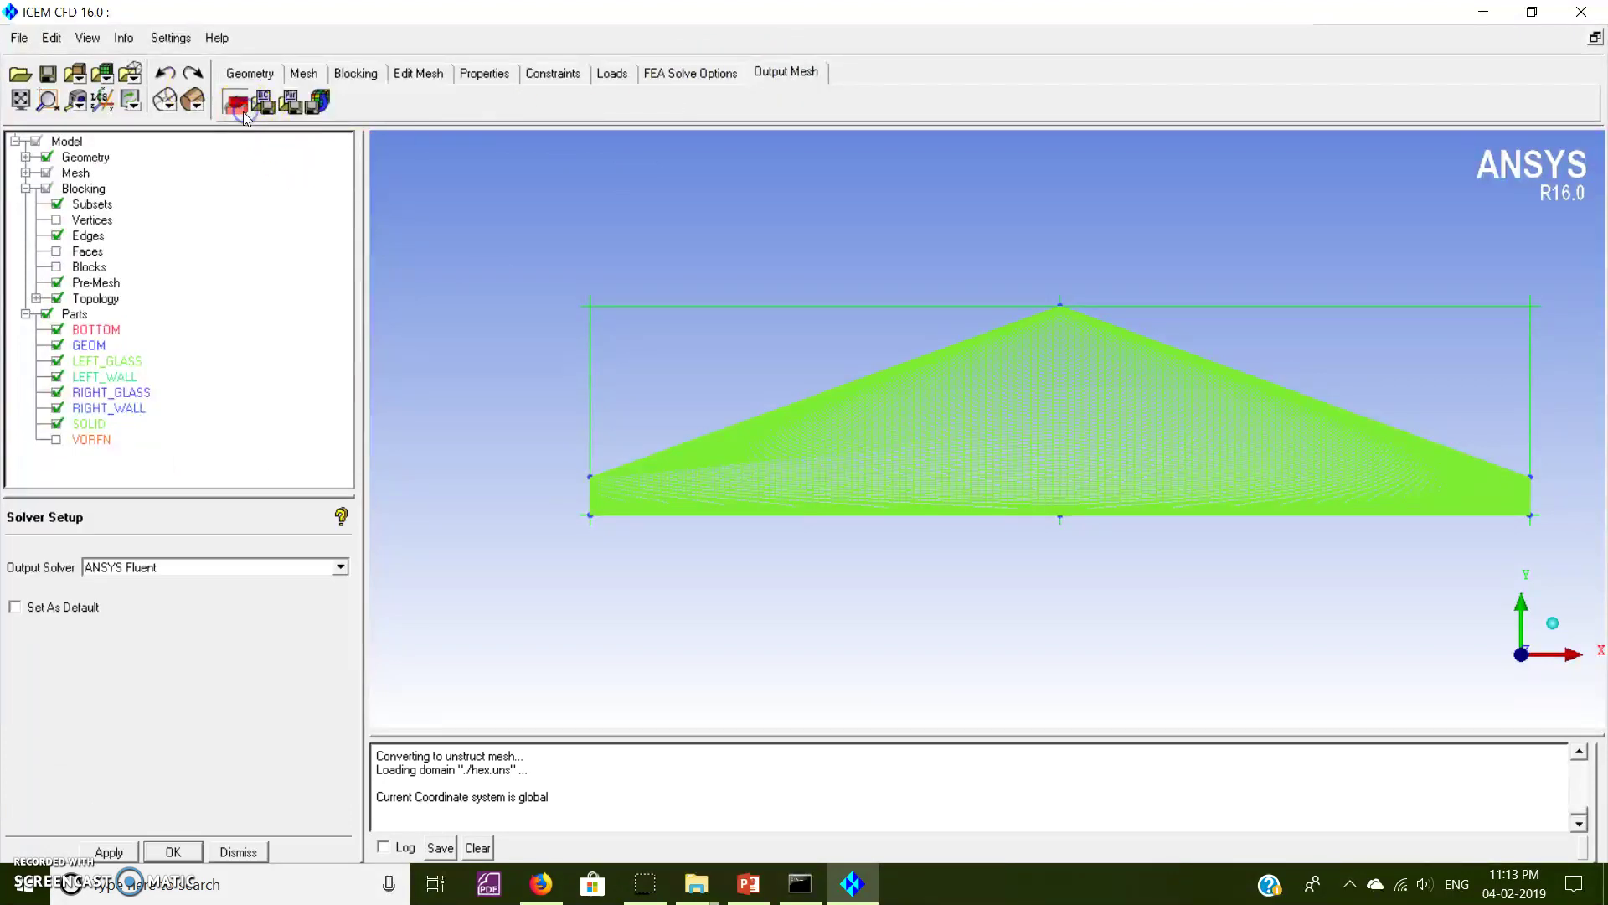
pyautogui.click(107, 852)
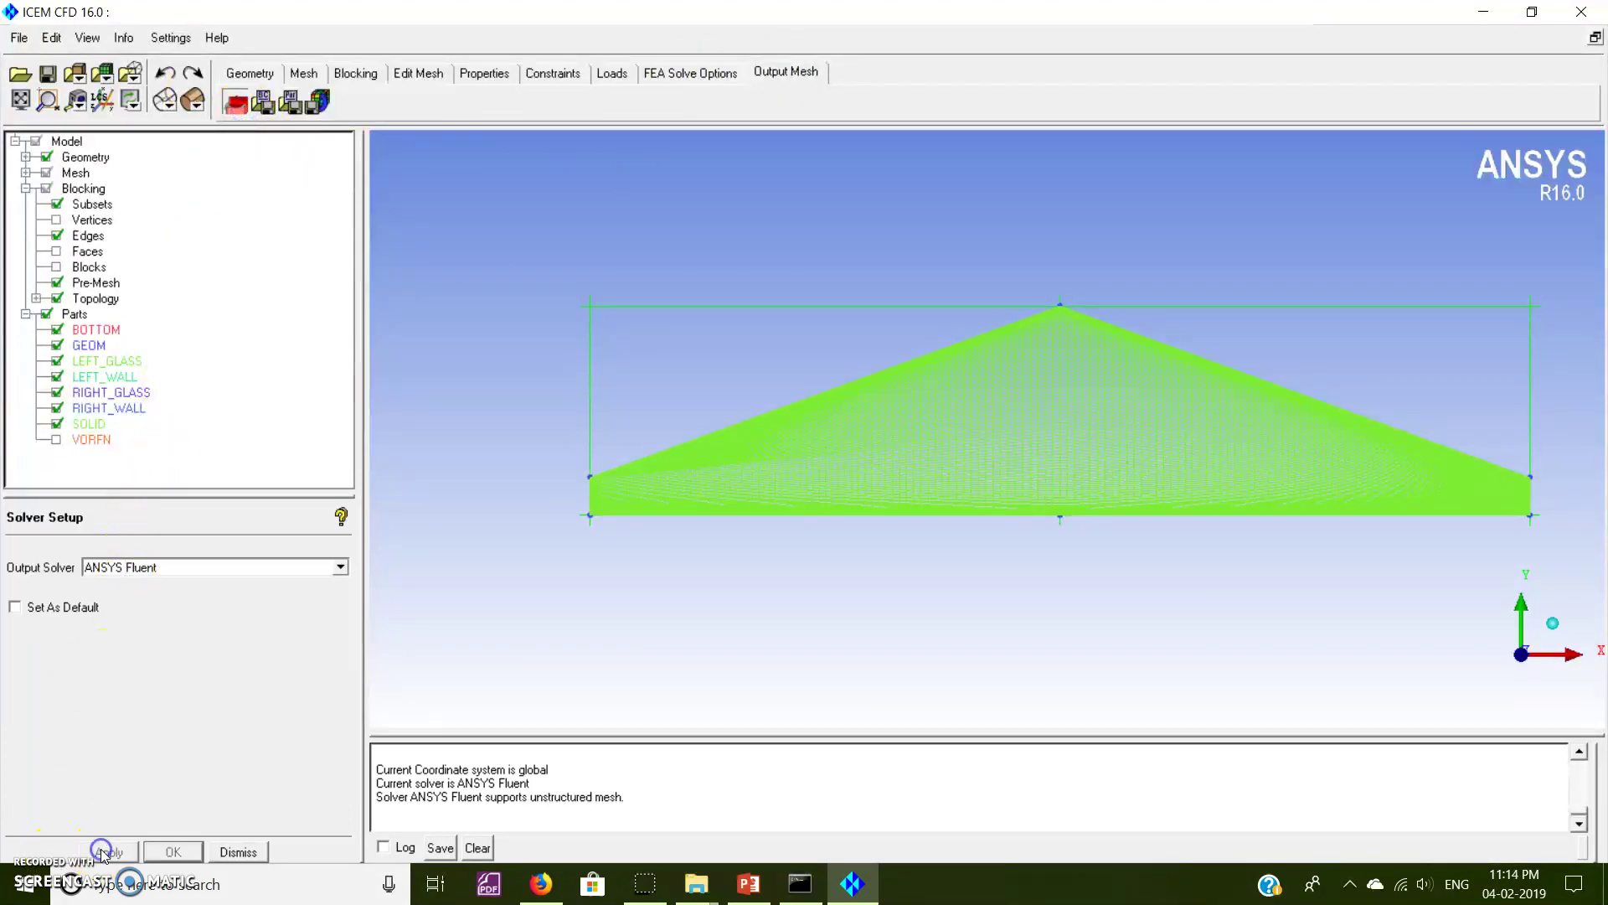
# Start writing the solver input, saving the attributes as ansys.fbc and the project as project1, with project1.uns as the mesh file.
pyautogui.click(318, 101)
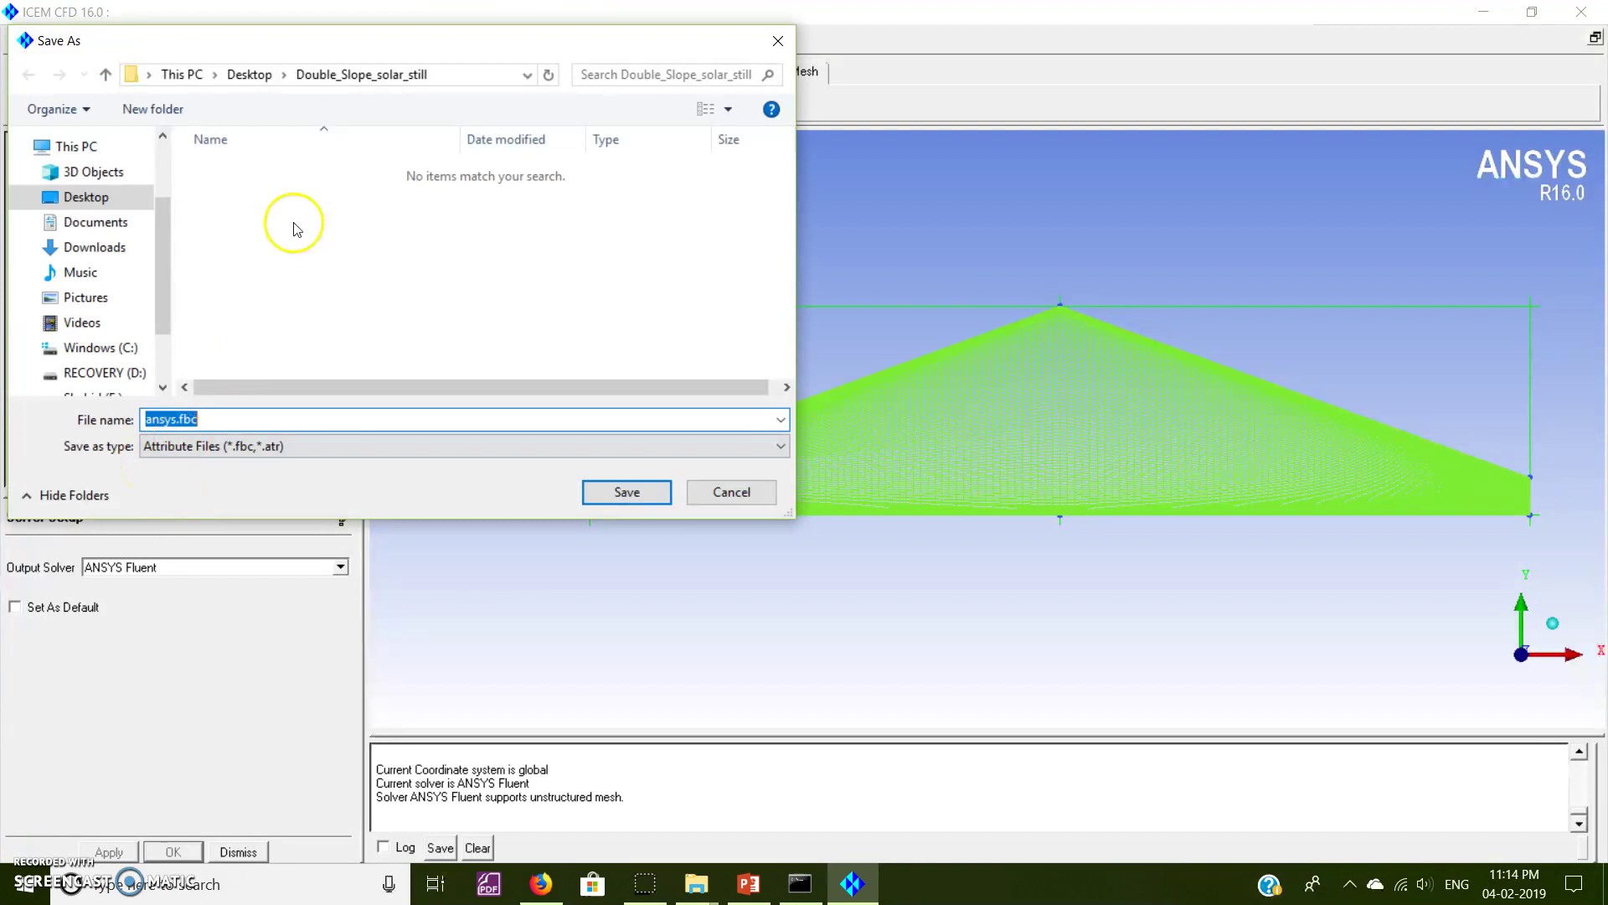
pyautogui.click(620, 494)
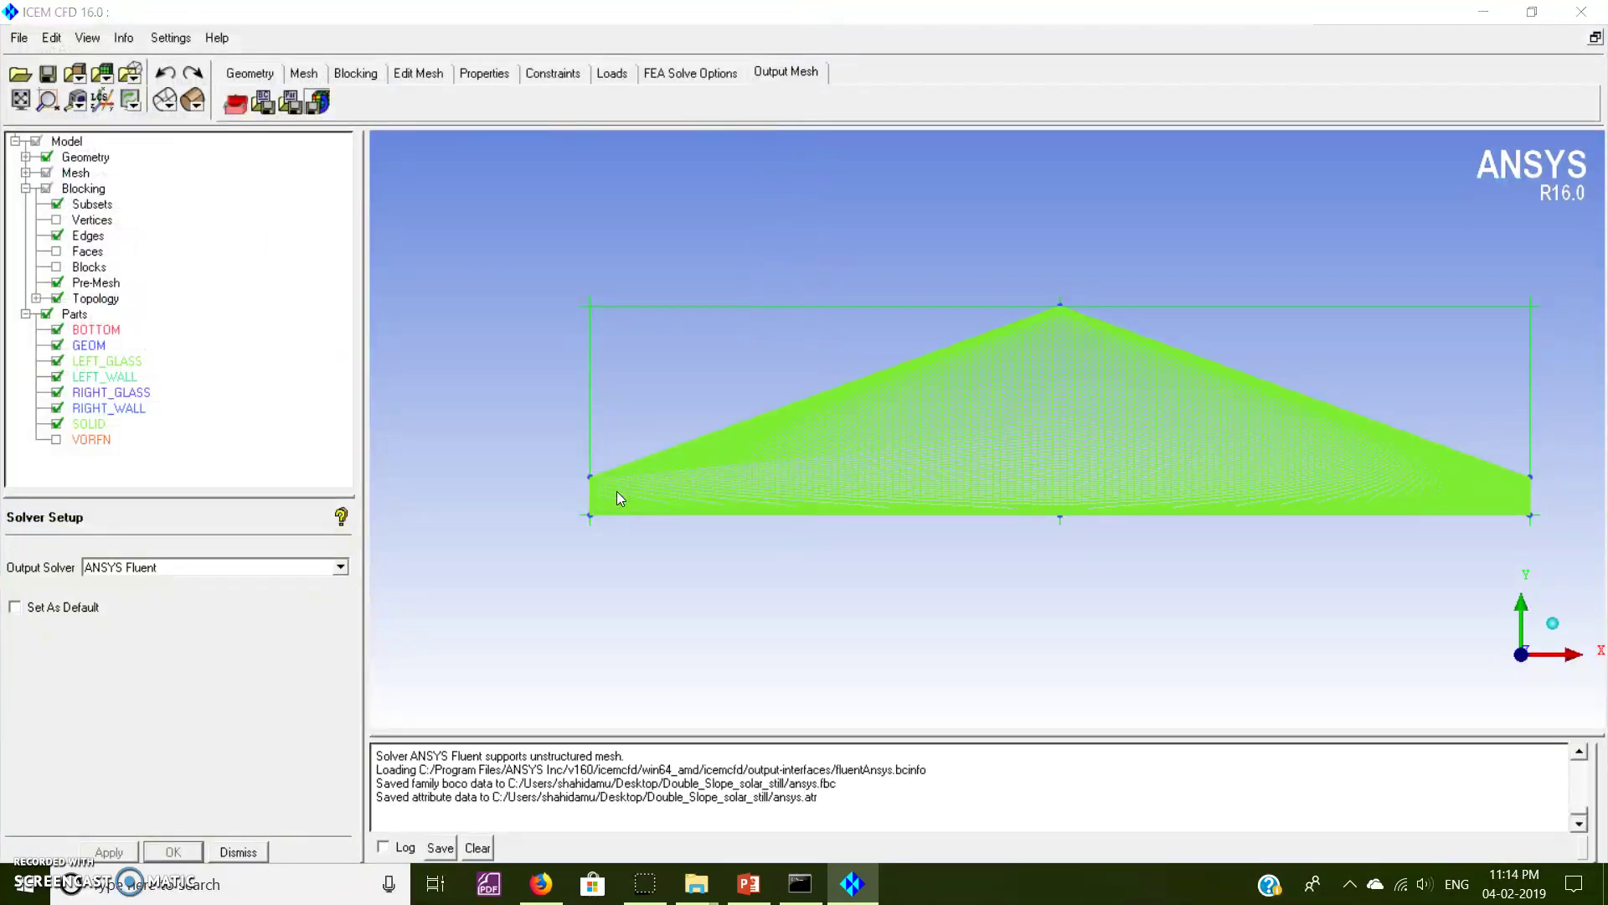
pyautogui.click(617, 491)
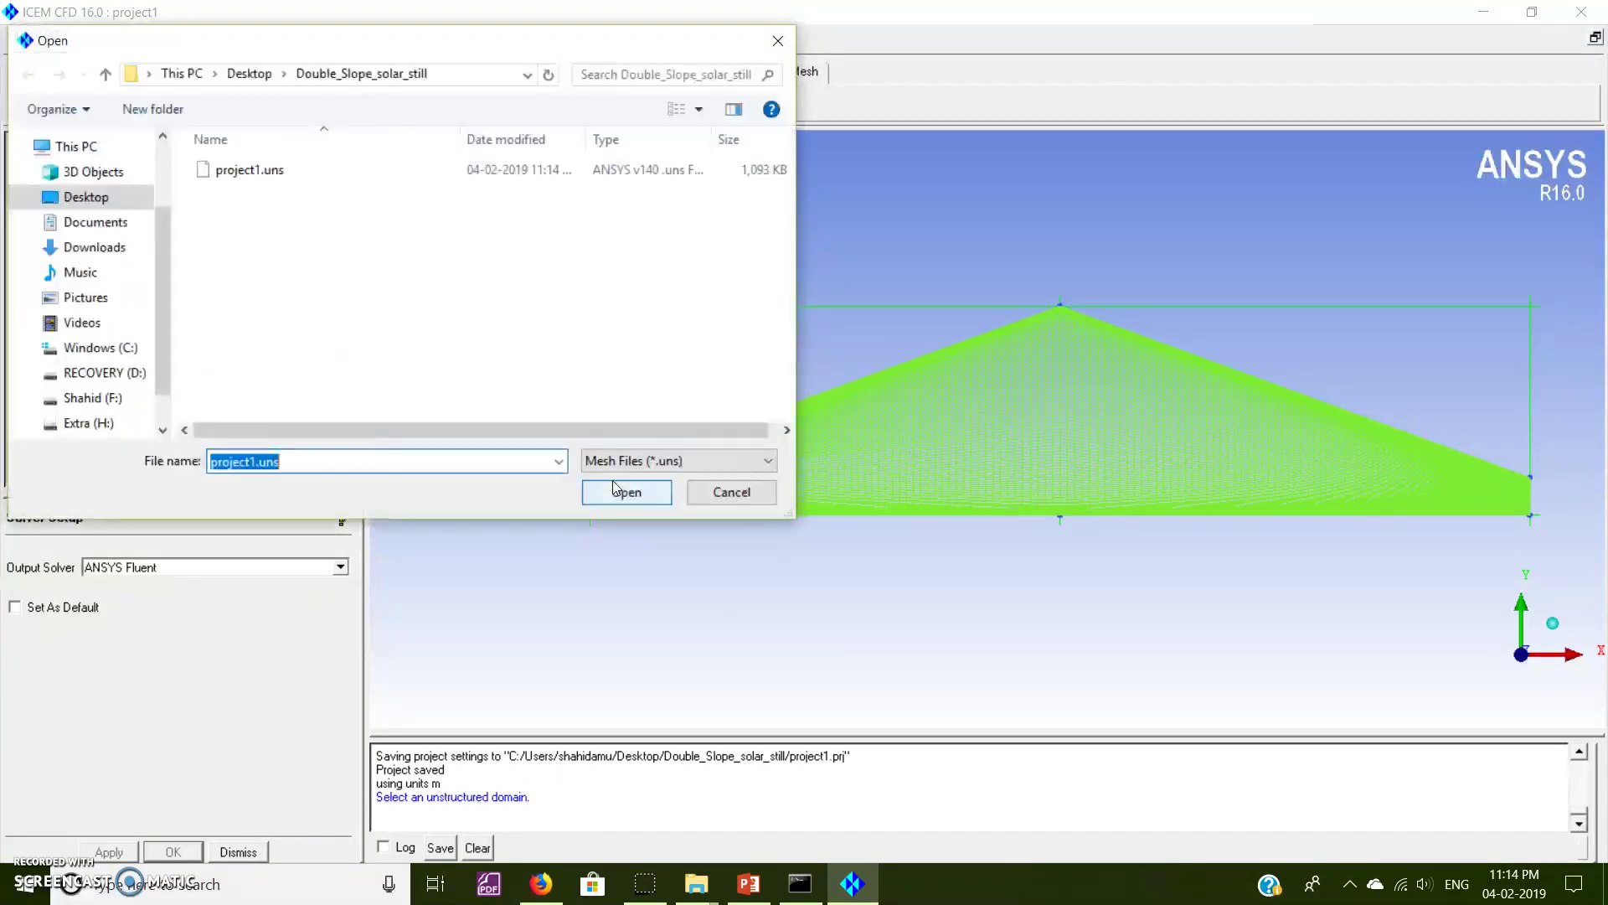
pyautogui.click(614, 494)
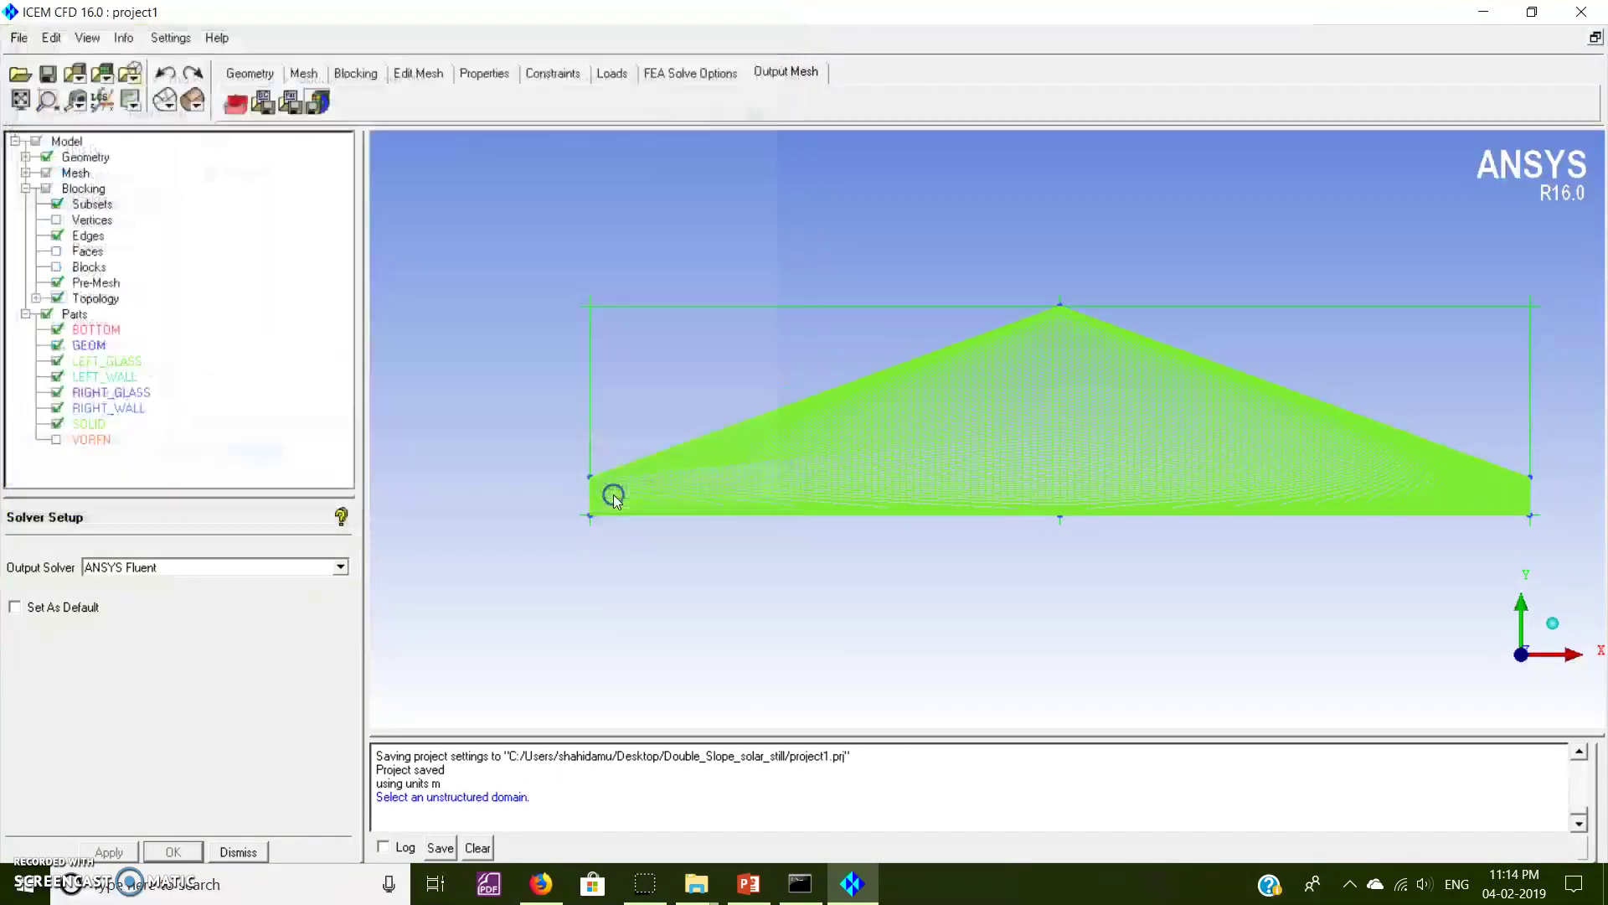
# Write the Fluent mesh with a 2D grid dimension and the output file name Double_slope_solar_still.
pyautogui.click(482, 414)
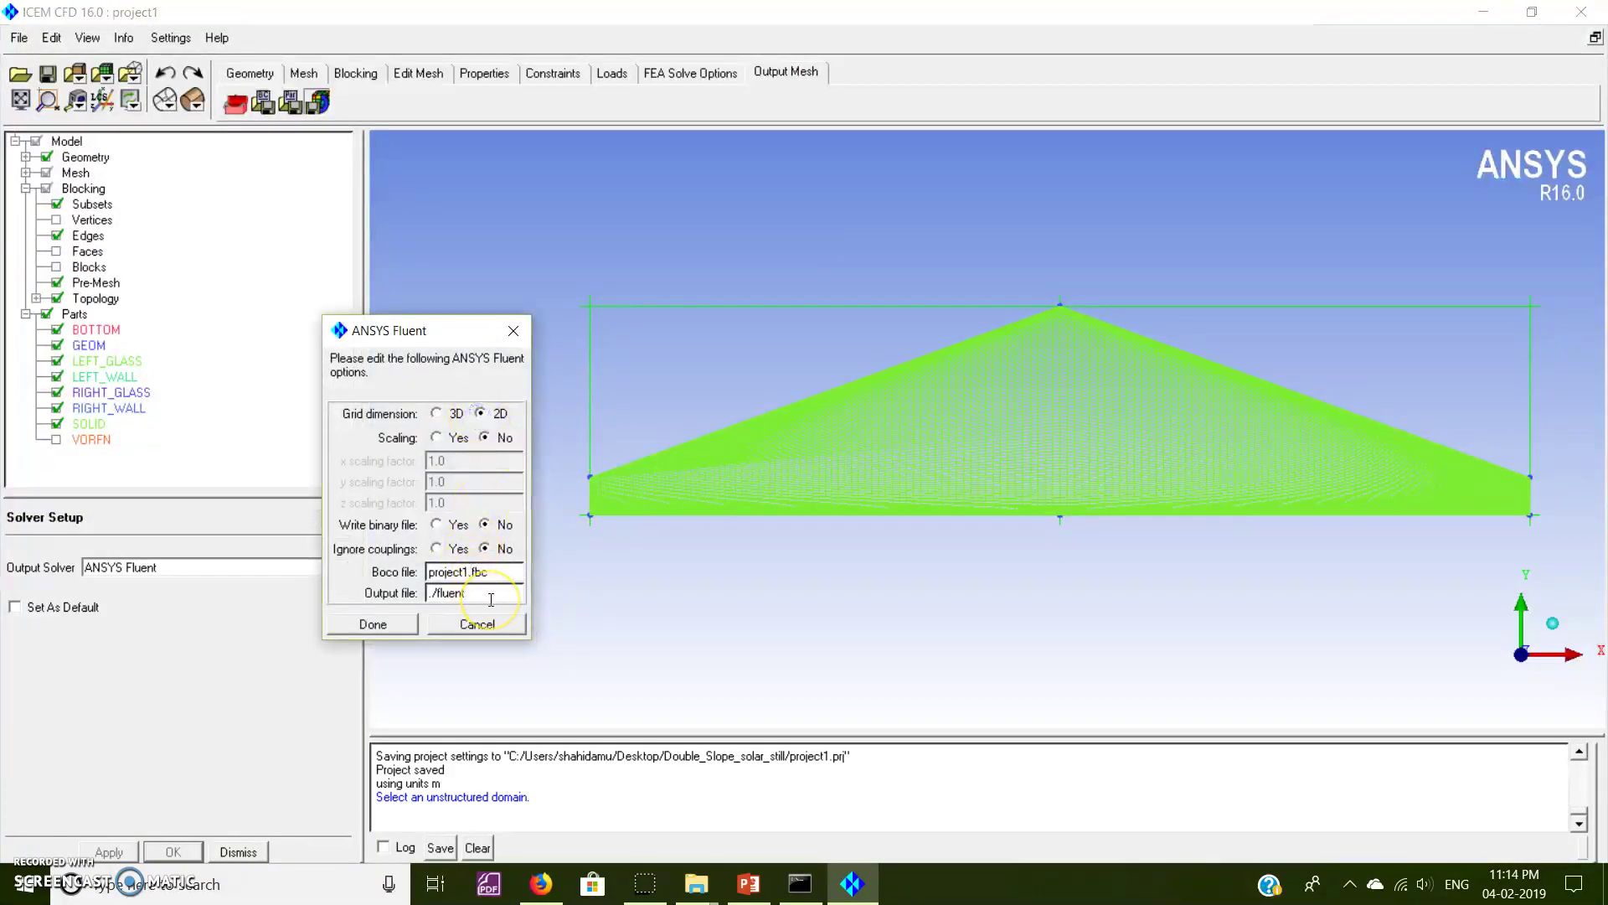
pyautogui.click(491, 599)
pyautogui.press('BackSpace')
pyautogui.press('BackSpace')
pyautogui.press('BackSpace')
pyautogui.press('BackSpace')
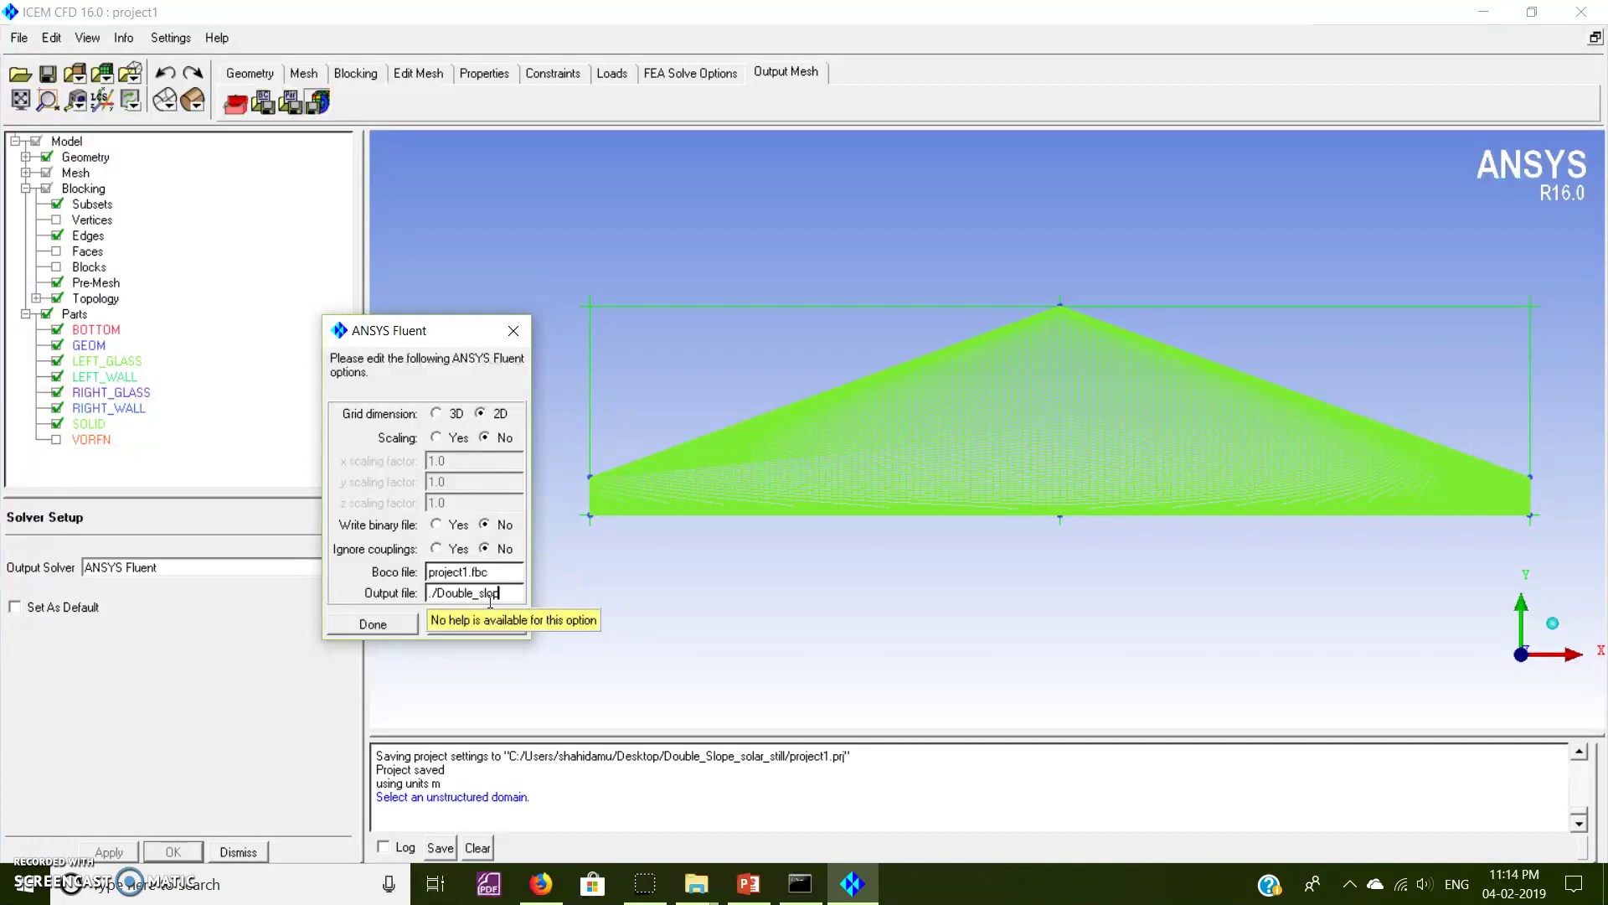
pyautogui.write('lar_still')
pyautogui.click(381, 624)
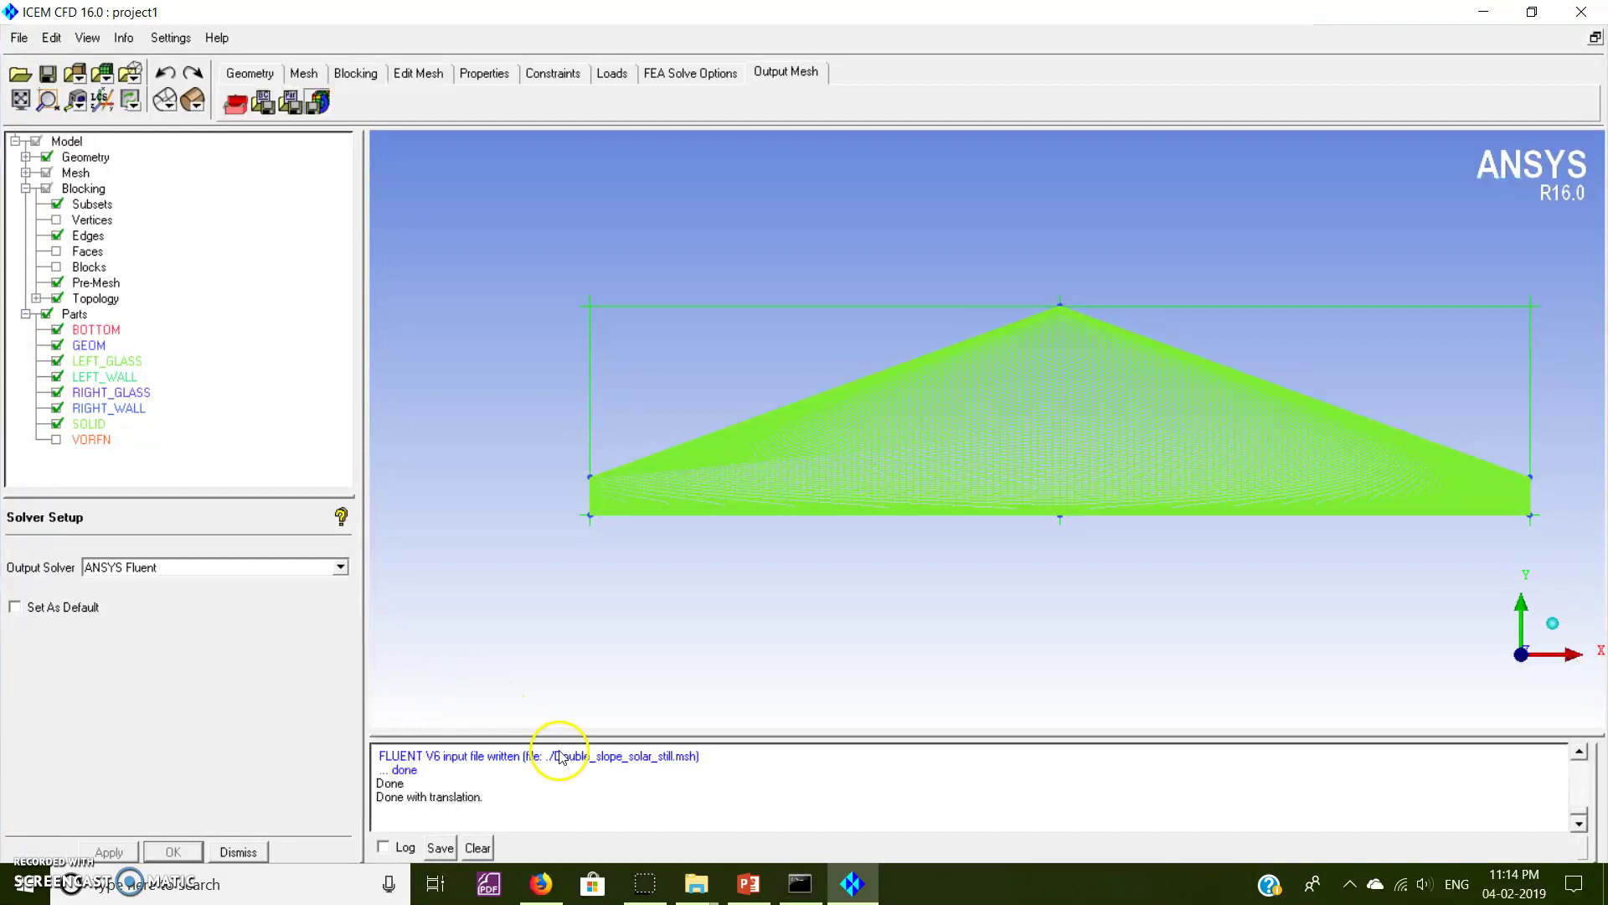
# Exit ICEM CFD, saving the current project, and show the desktop.
pyautogui.click(1582, 11)
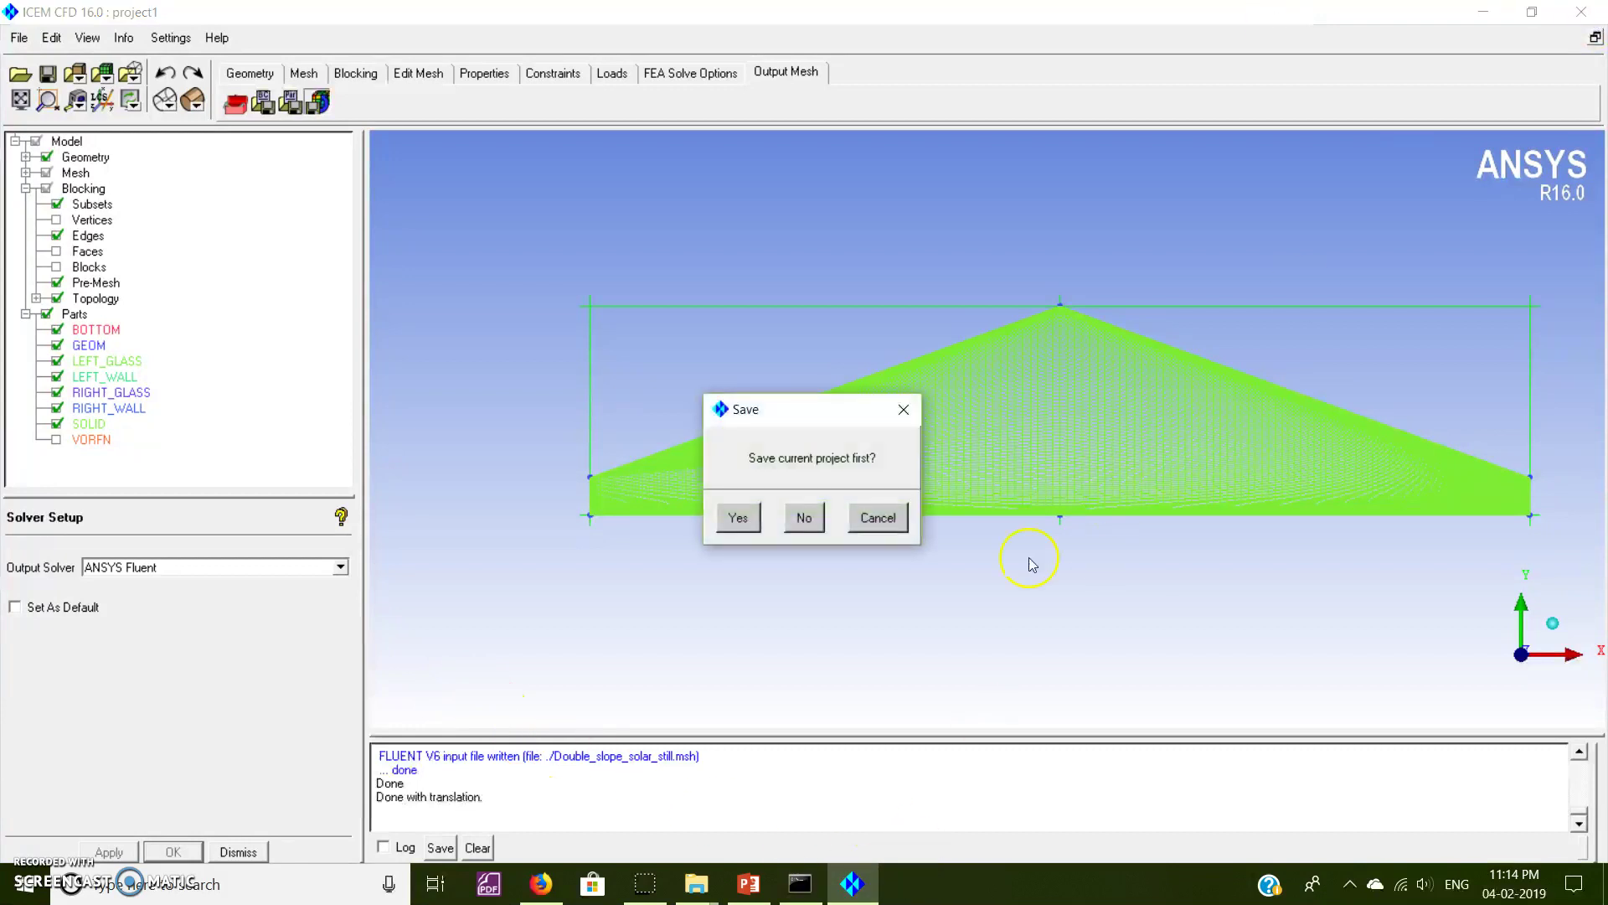
pyautogui.click(735, 519)
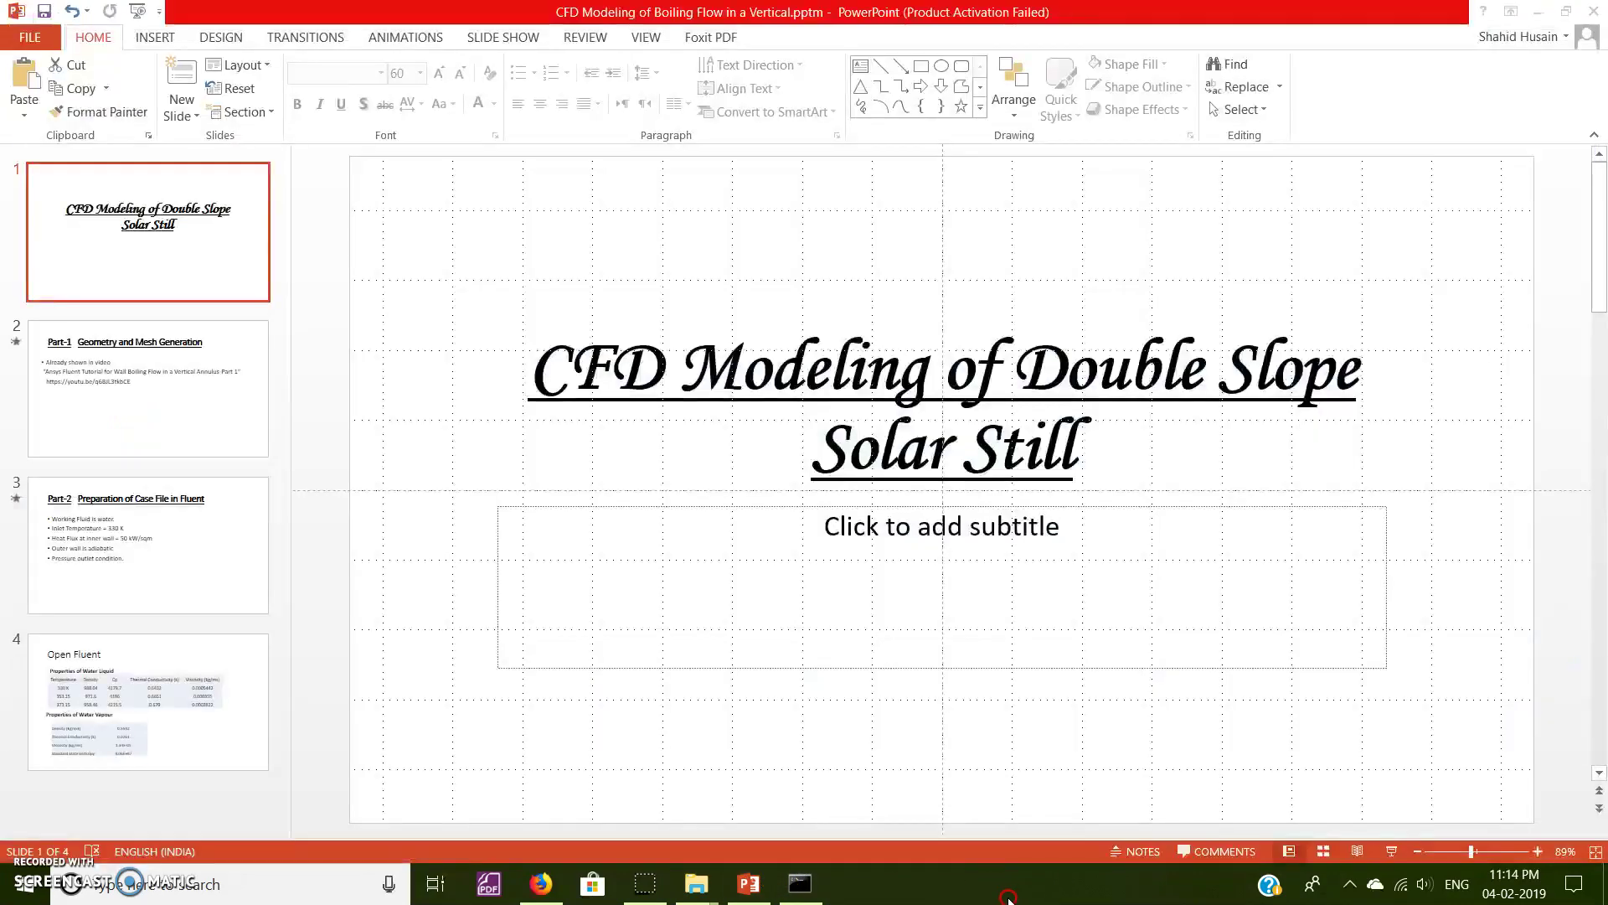
pyautogui.rightClick(1012, 894)
pyautogui.click(1071, 754)
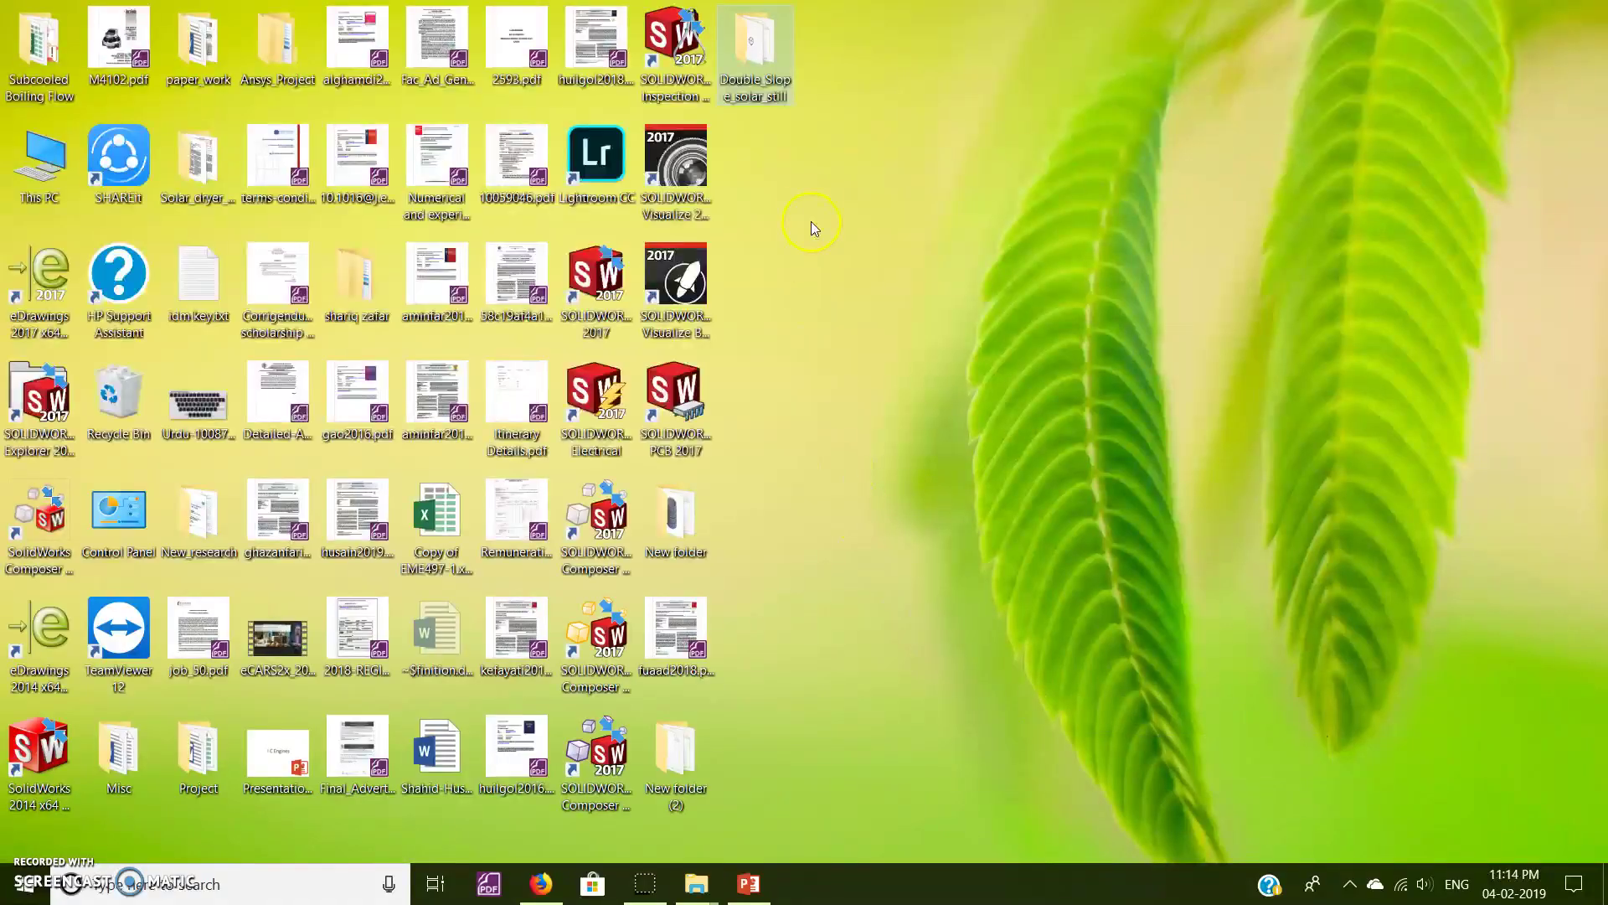
# Open the Double_Slope_solar_still folder from the desktop in a maximized window and select the Double_slope_solar_still.msh file.
pyautogui.doubleClick(759, 16)
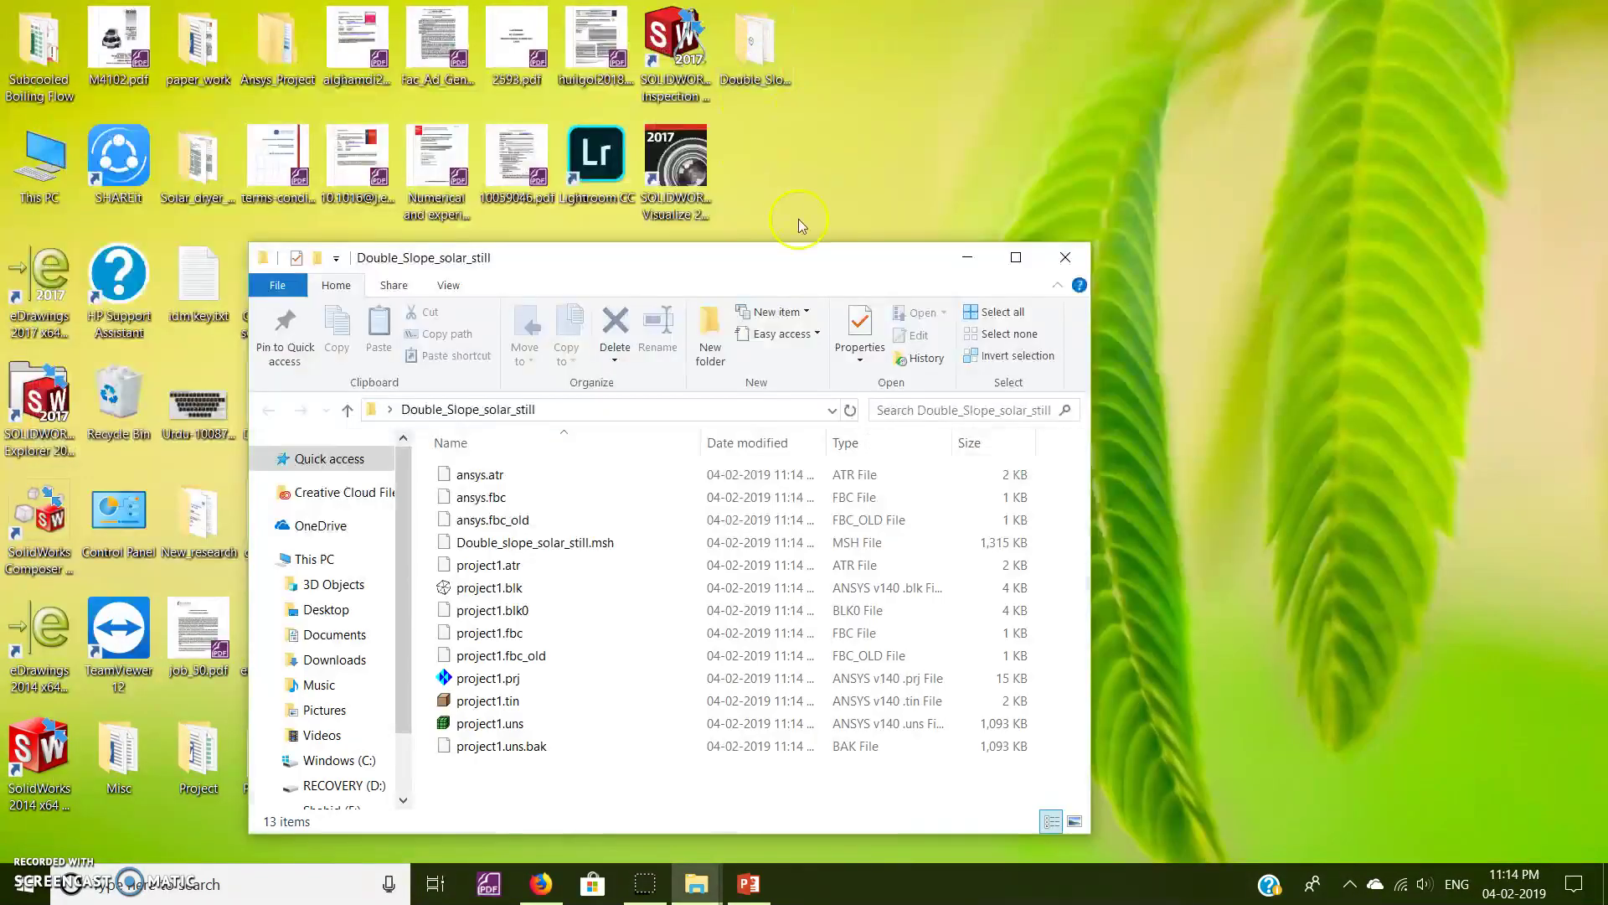
pyautogui.doubleClick(1008, 264)
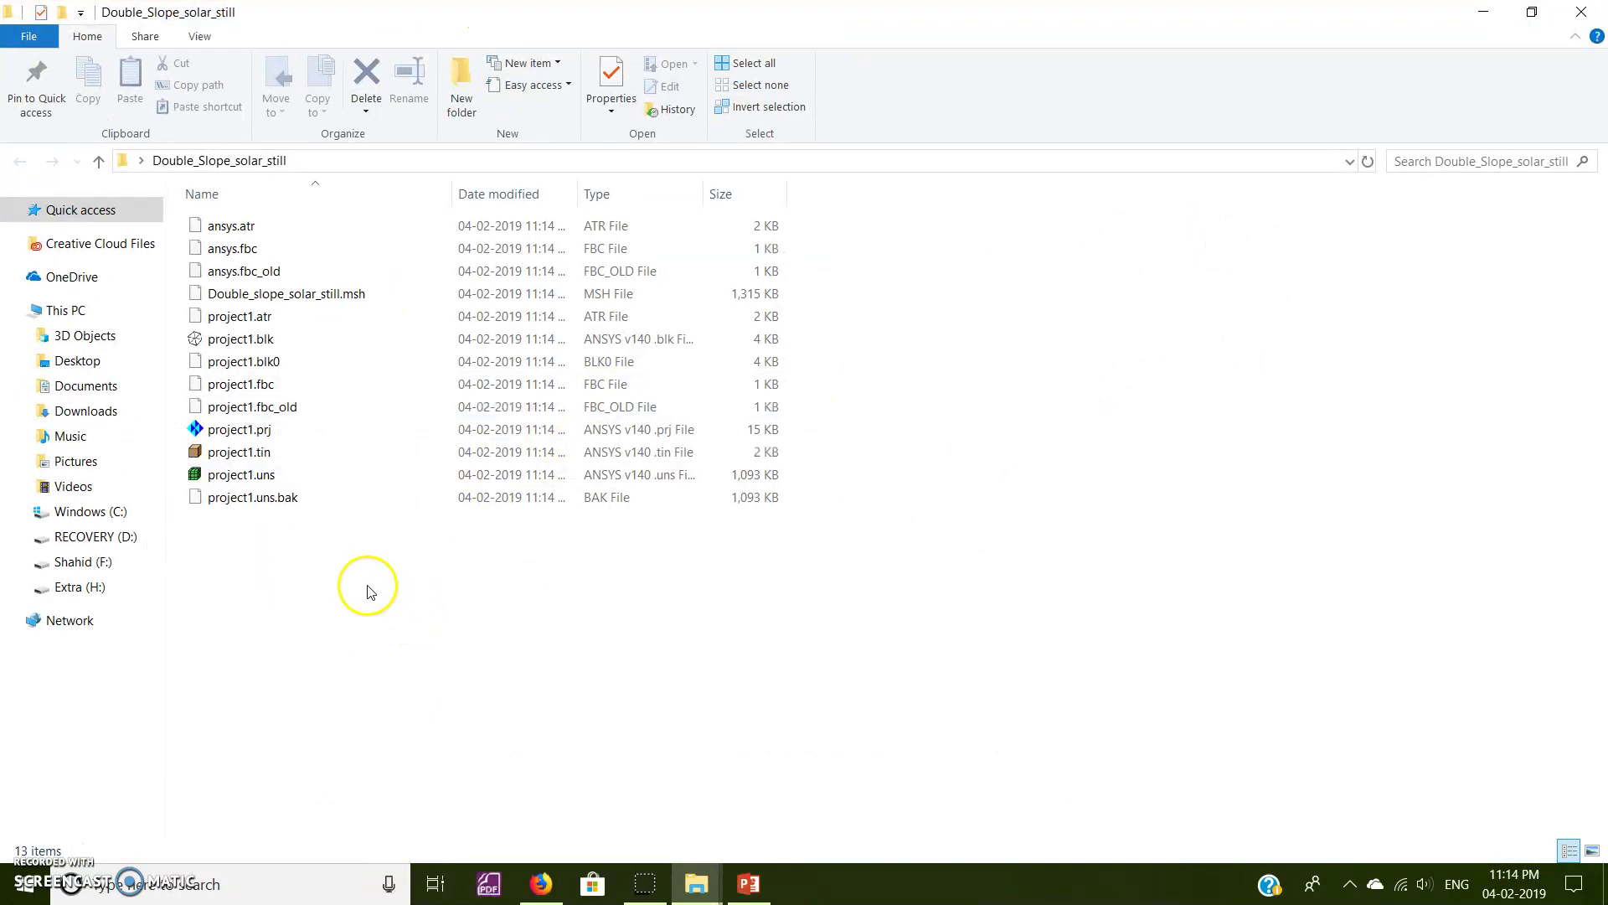
pyautogui.click(300, 297)
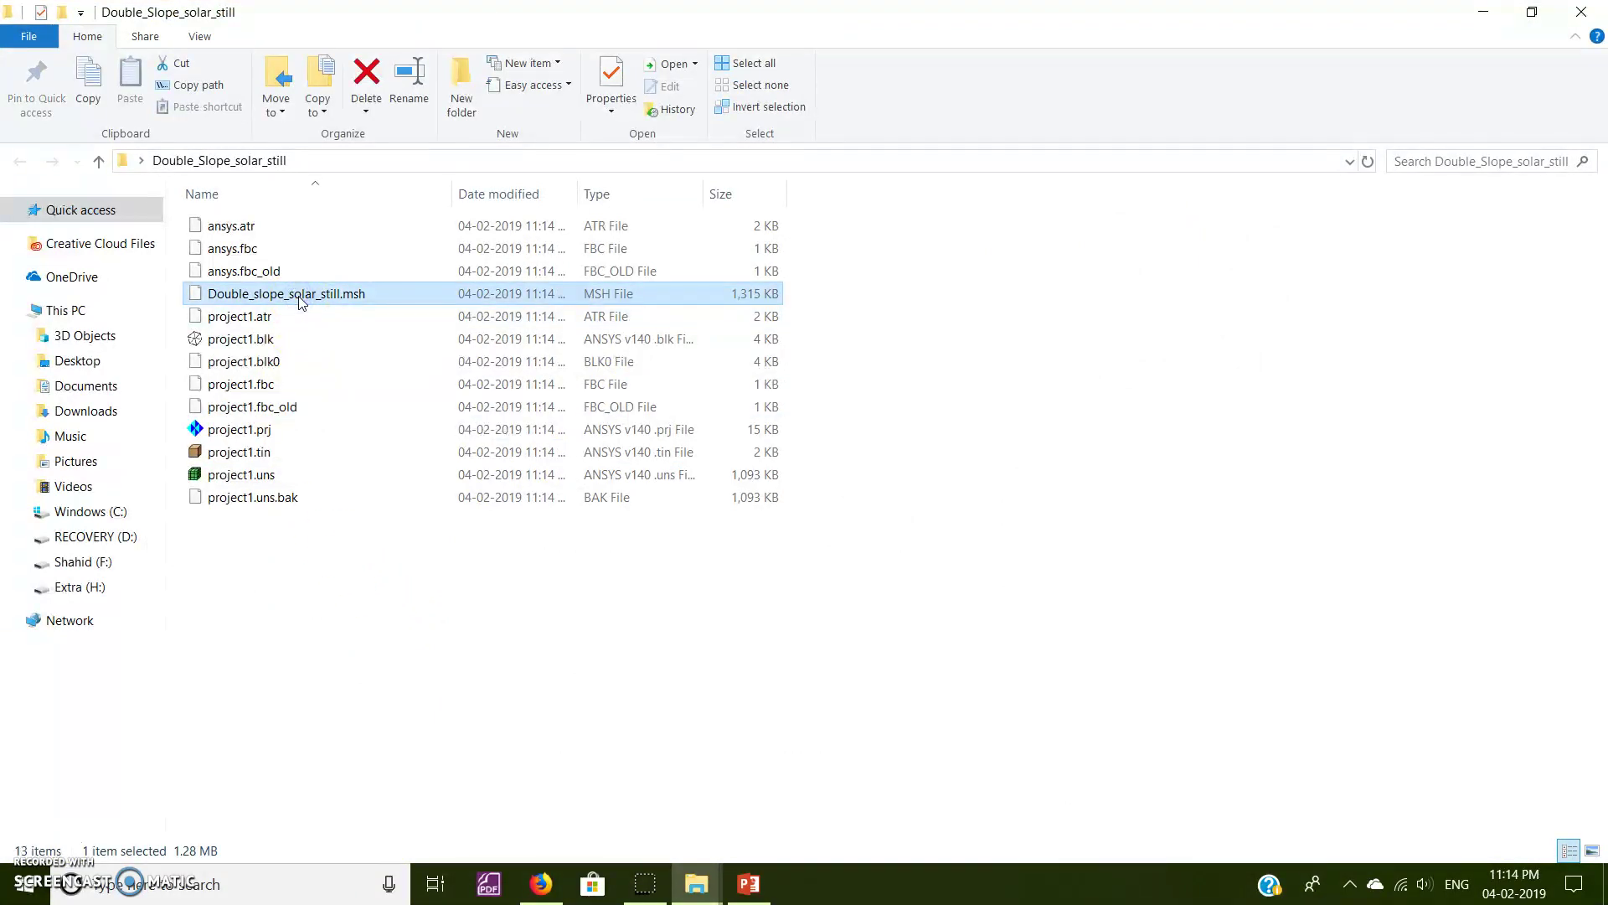